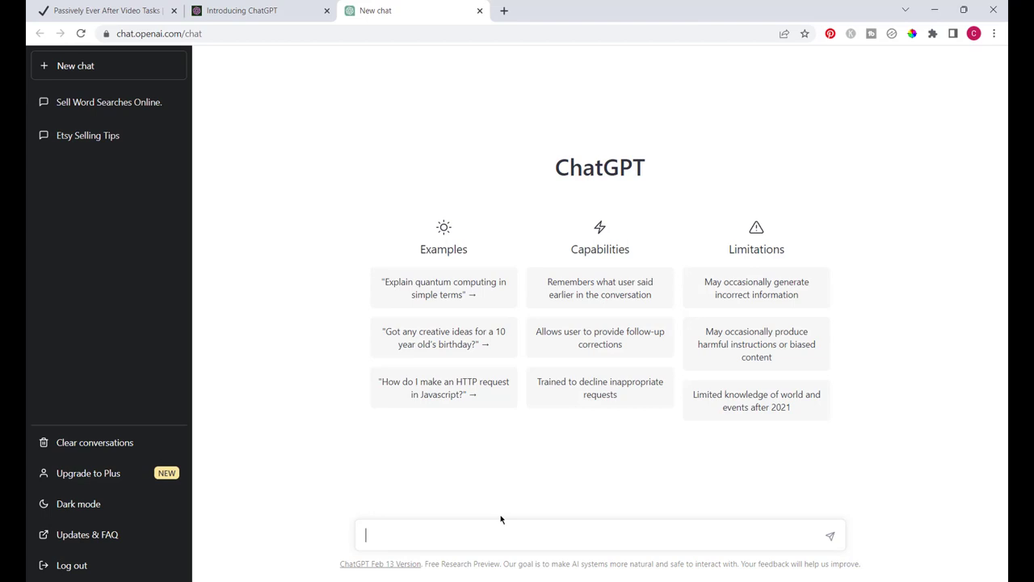
Step: Ask ChatGPT for a children's story about a bunny and a dog with a sharing lesson, and read the reply
text(write a childre)
text(n's st)
key(BackSpace)
text('s story about a bunny)
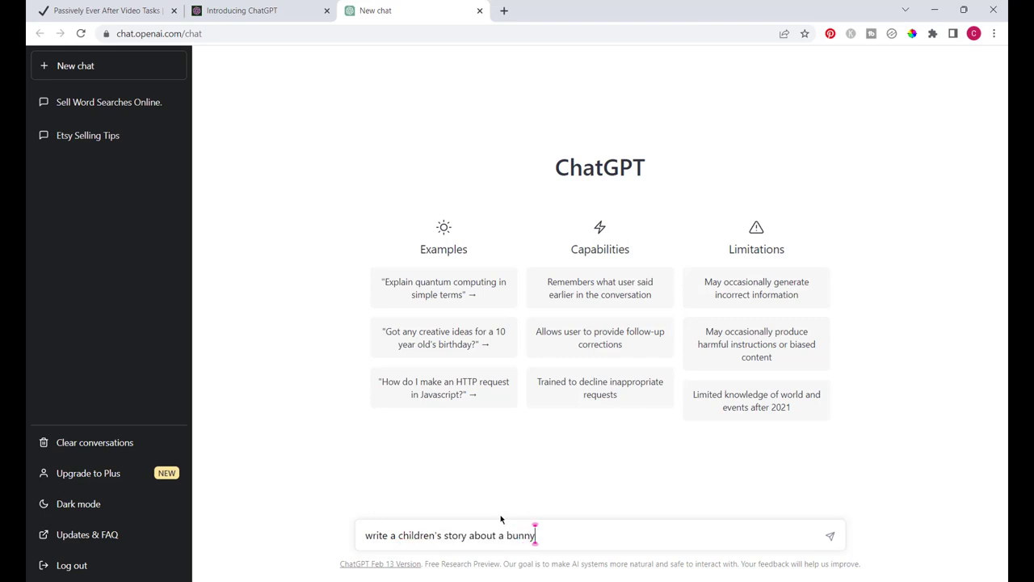
text( and dog with a lesson about )
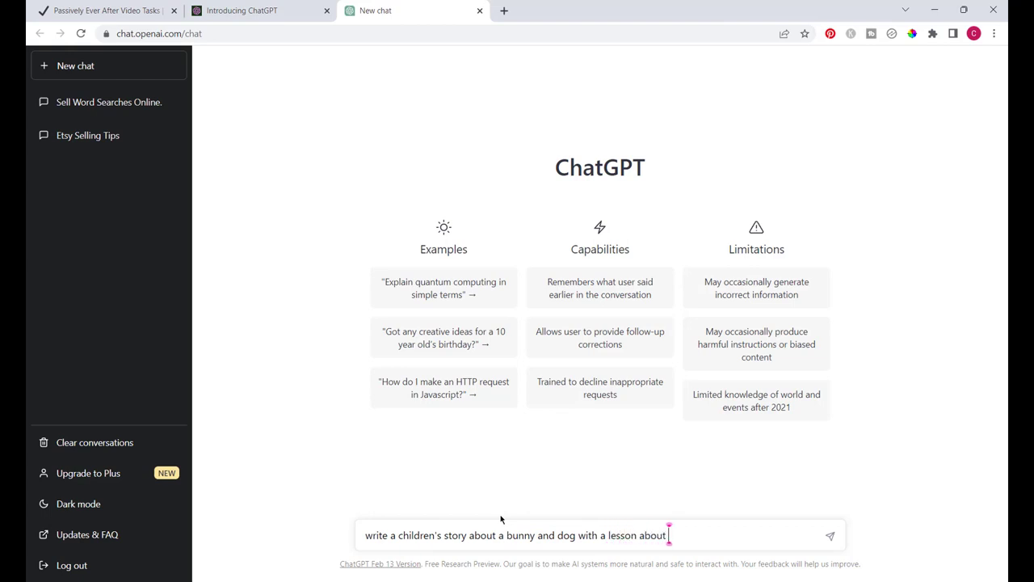
text(sharing)
key(Return)
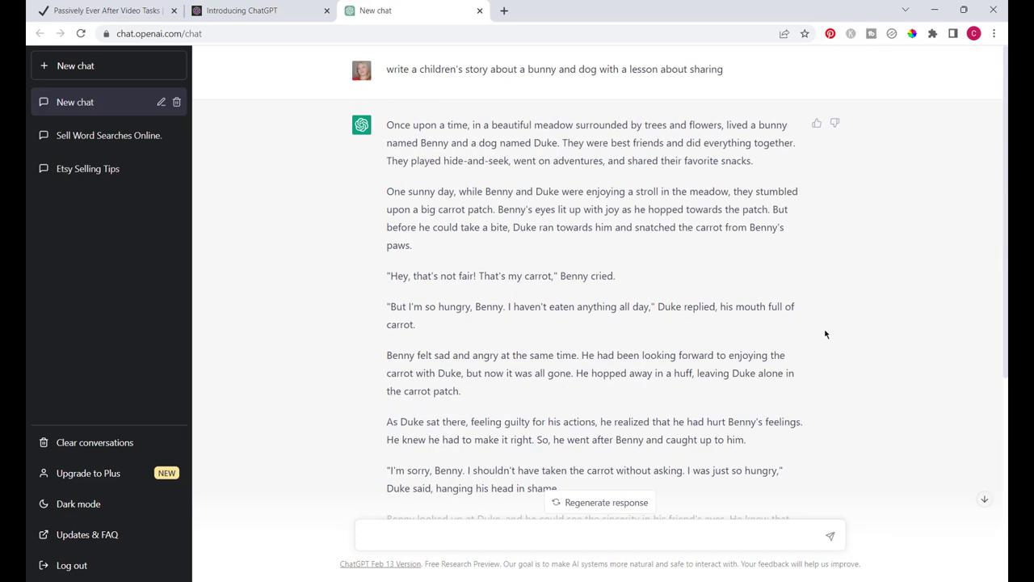
scroll(825, 333, down, 1)
scroll(824, 334, down, 1)
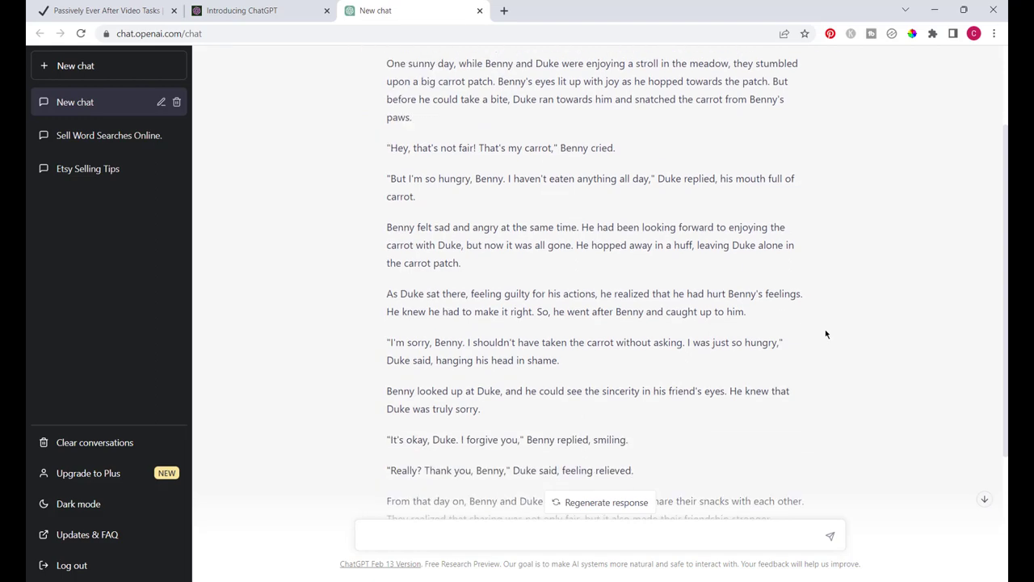
scroll(825, 333, down, 3)
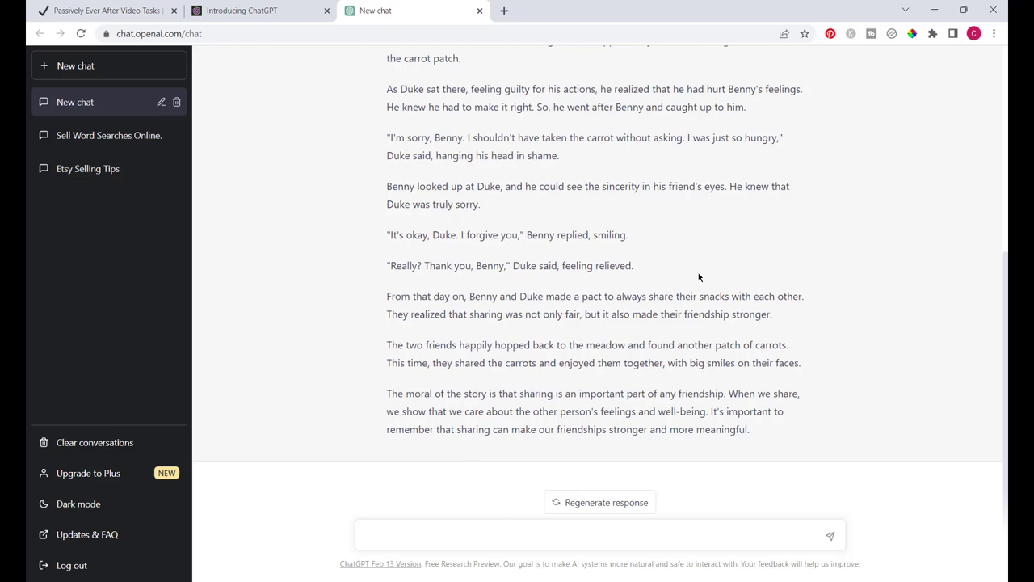
scroll(776, 240, up, 5)
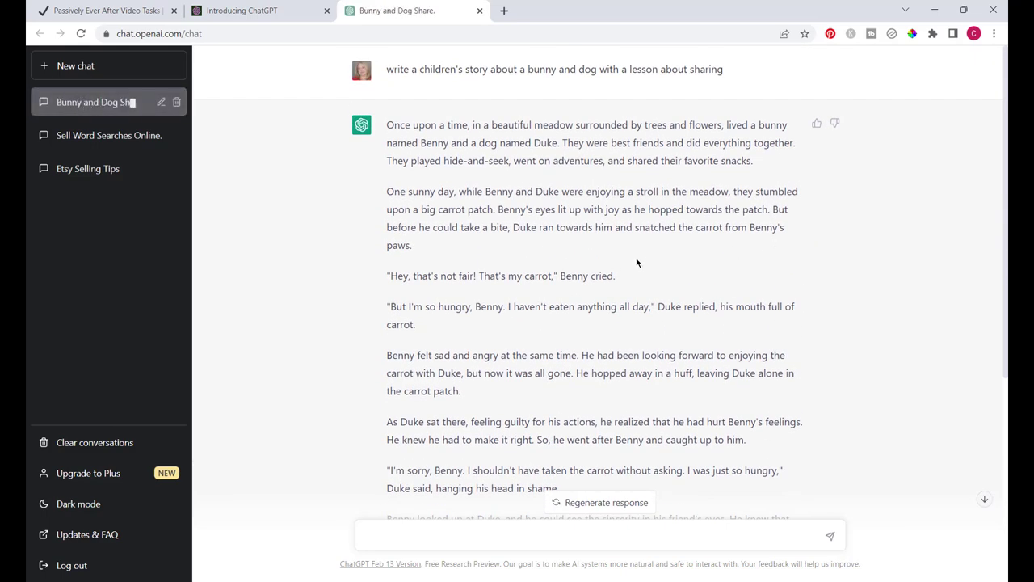
scroll(556, 527, down, 5)
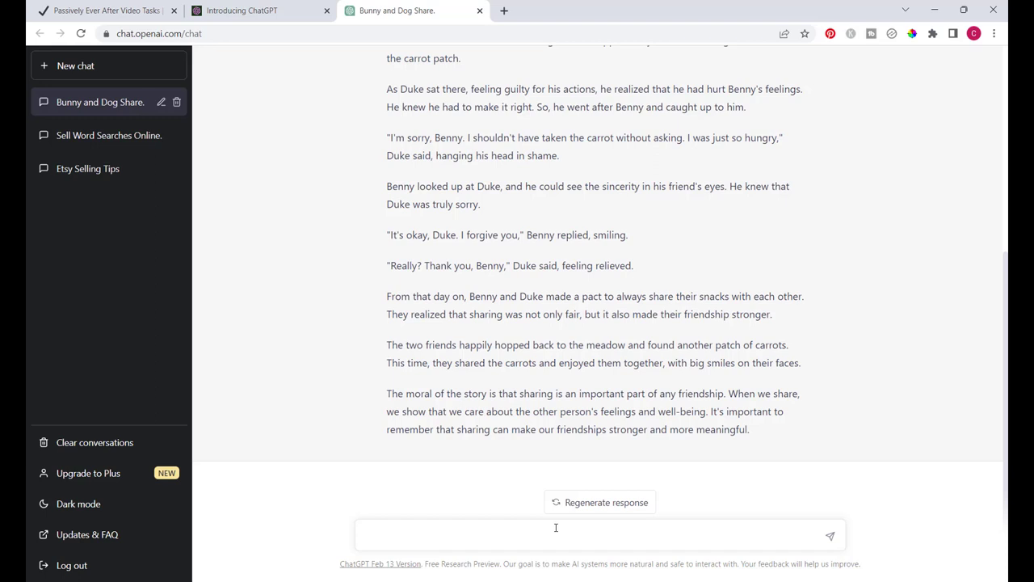
Step: Ask ChatGPT to shorten the story to 300 words, then to 100 words
text(words)
key(Return)
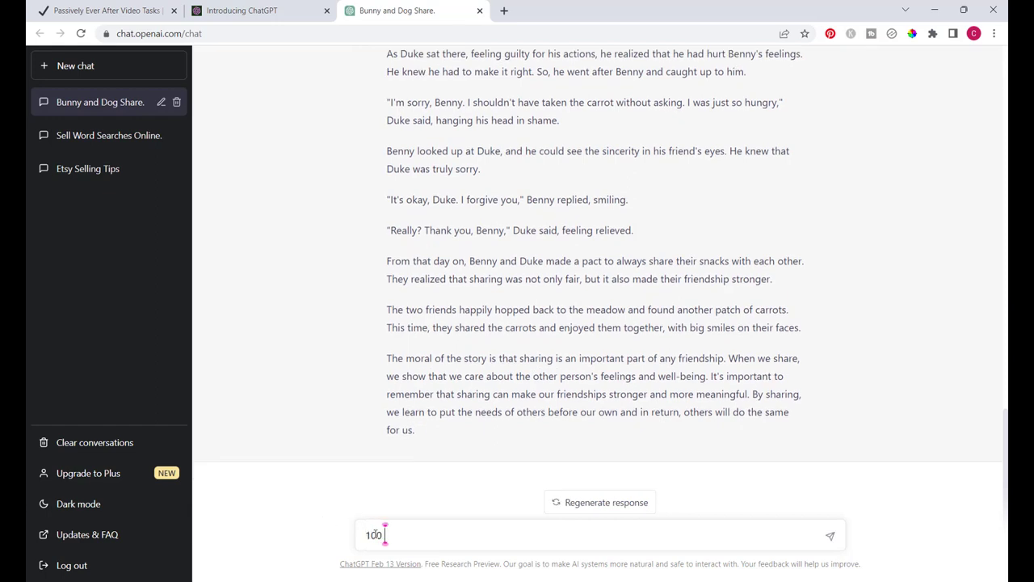
text(words)
key(Return)
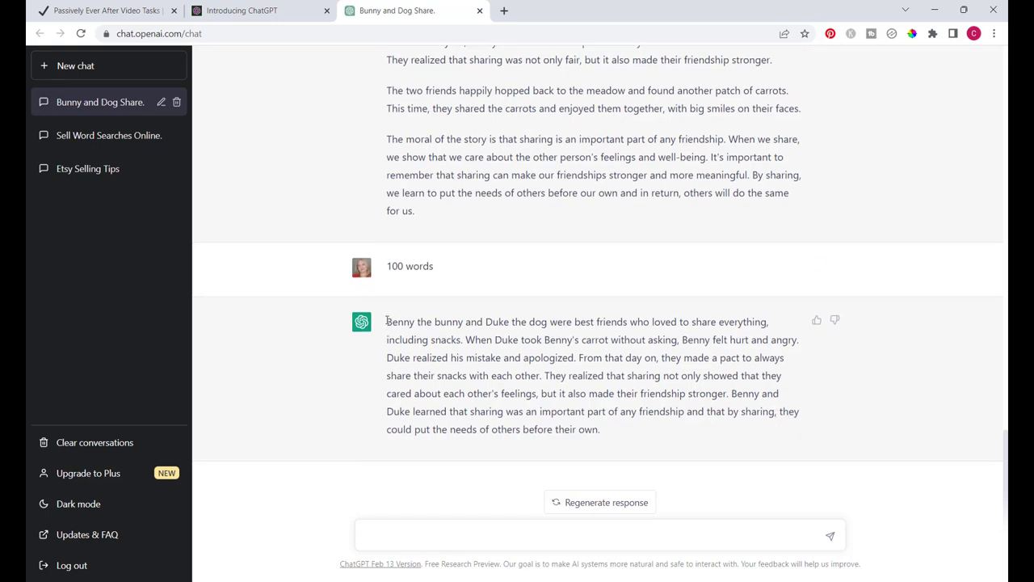
Step: Copy the 100-word story reply
drag(386, 320, 629, 437)
key(ctrl+c)
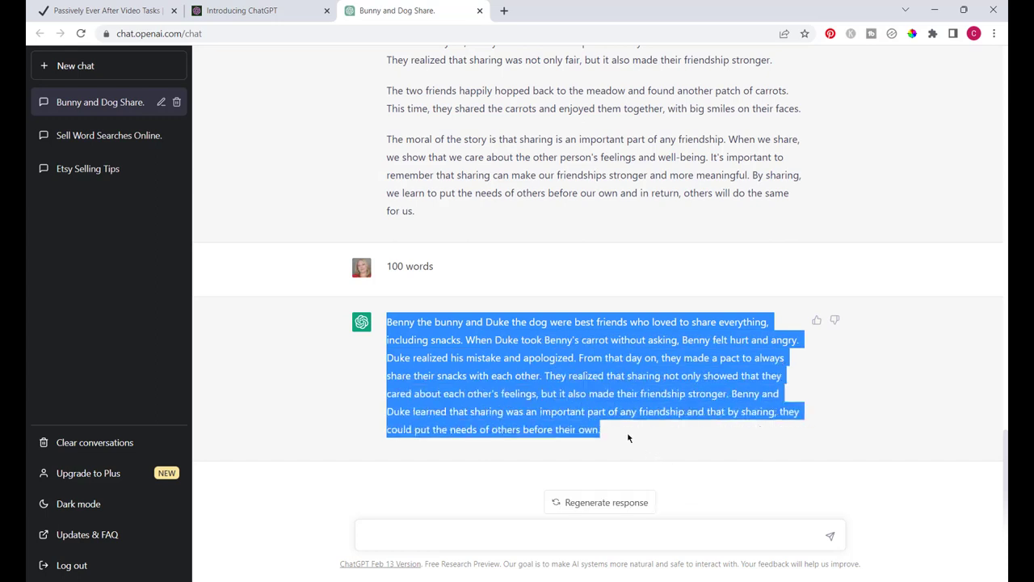
right_click(514, 370)
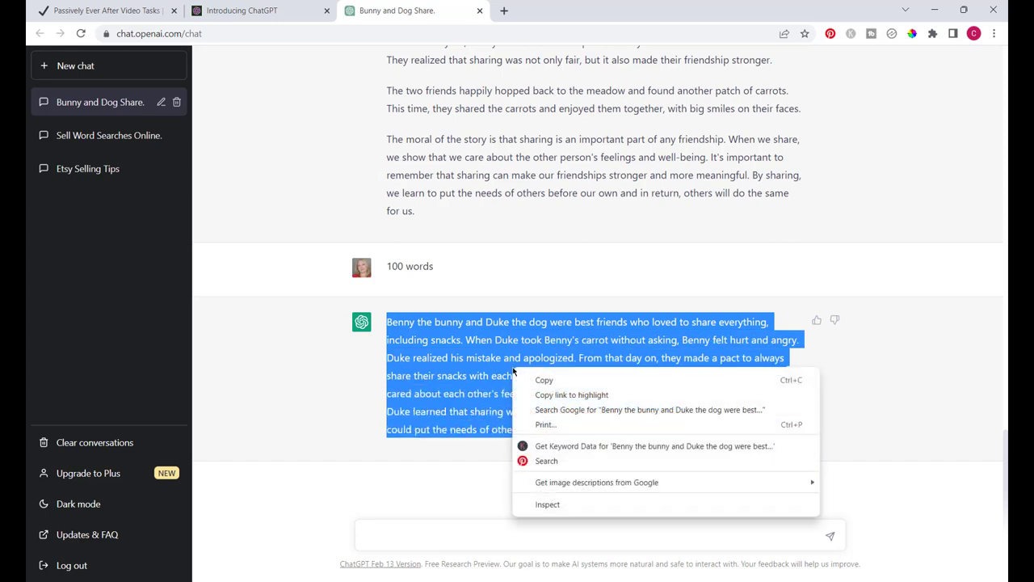
click(544, 380)
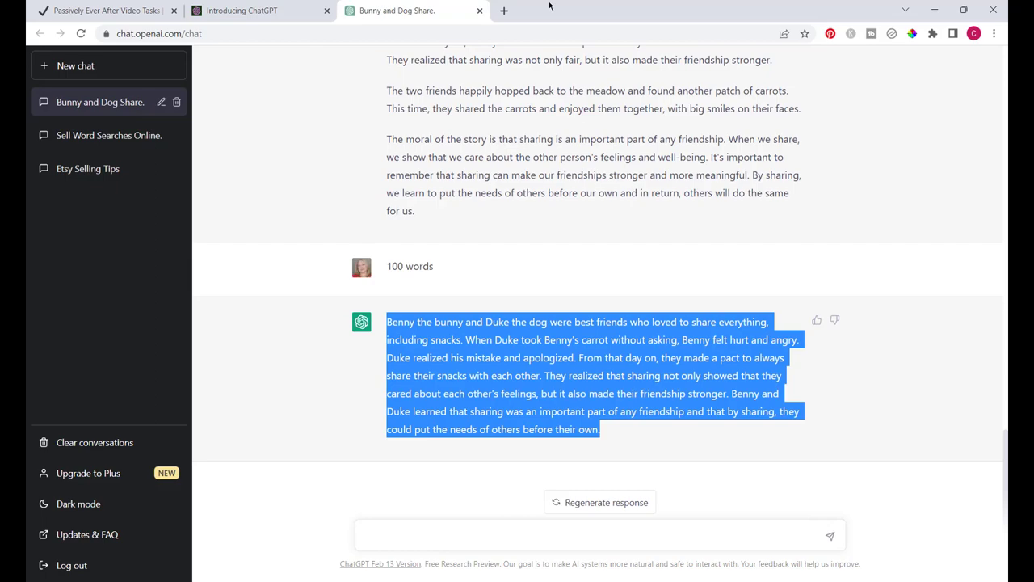
Step: Open the Duplichecker plagiarism checker in a new browser tab
click(506, 12)
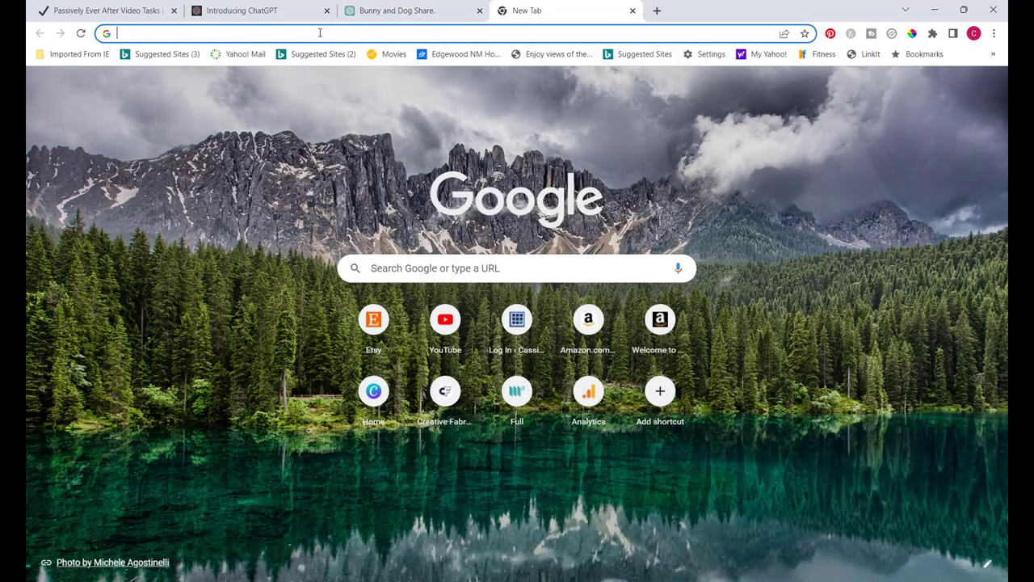
click(320, 32)
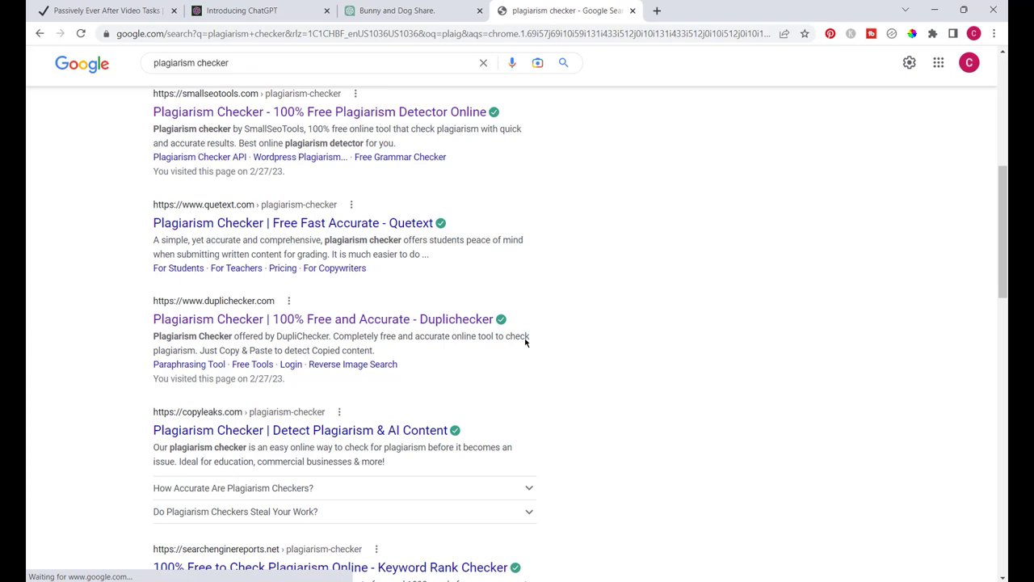
scroll(525, 343, down, 1)
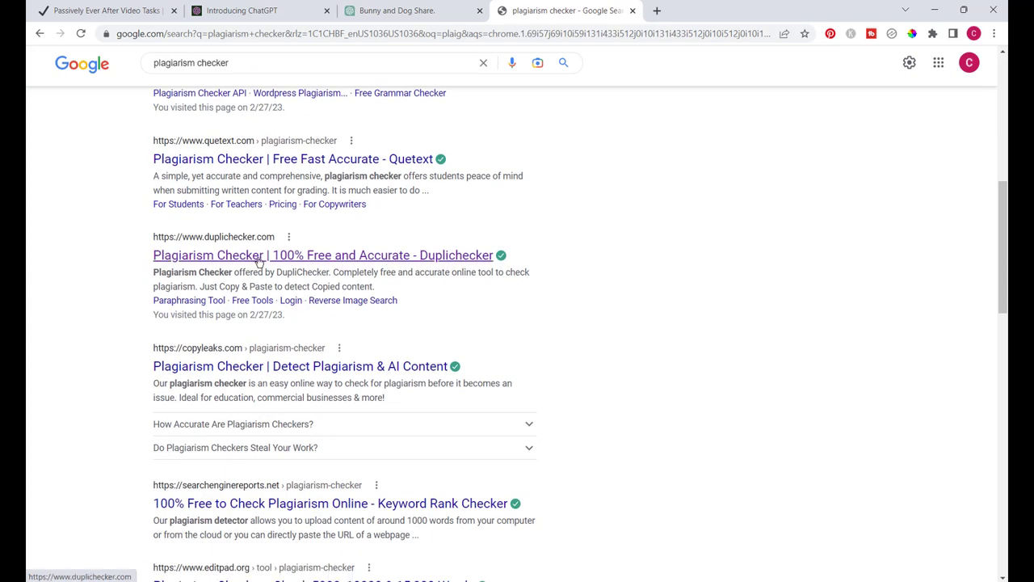
click(284, 240)
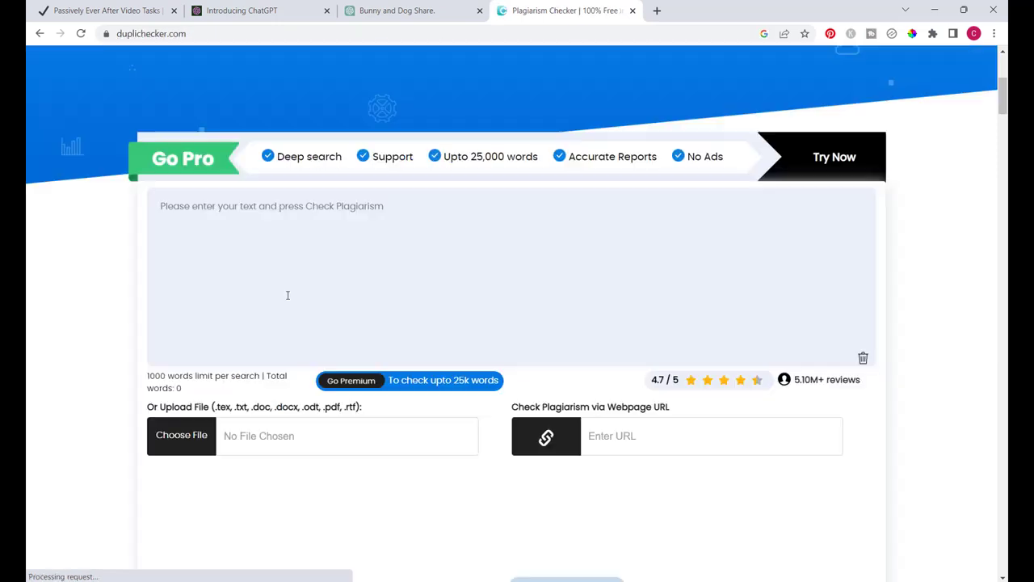
Step: Paste the 100-word story into Duplichecker and check it for plagiarism
right_click(168, 203)
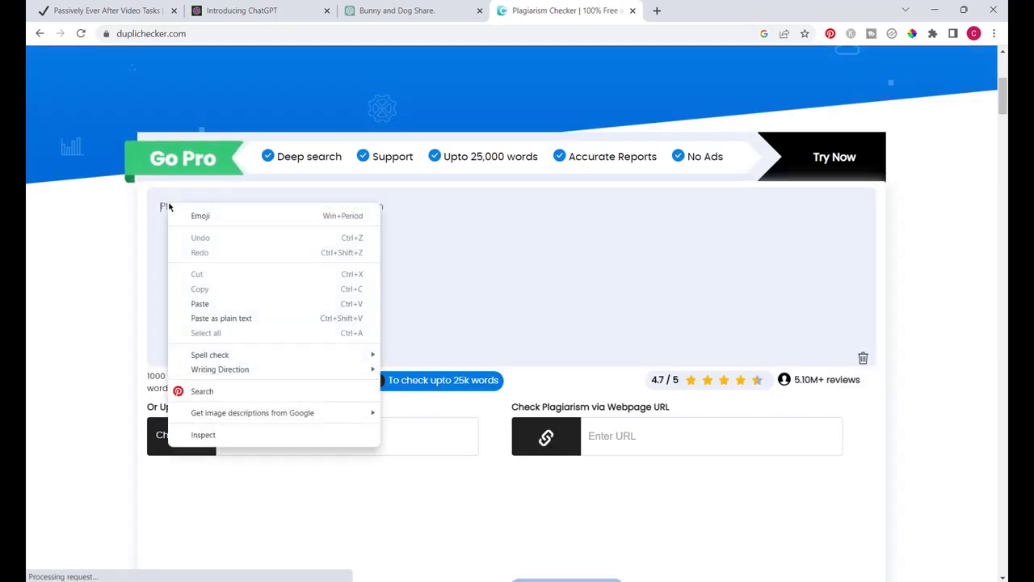
click(199, 304)
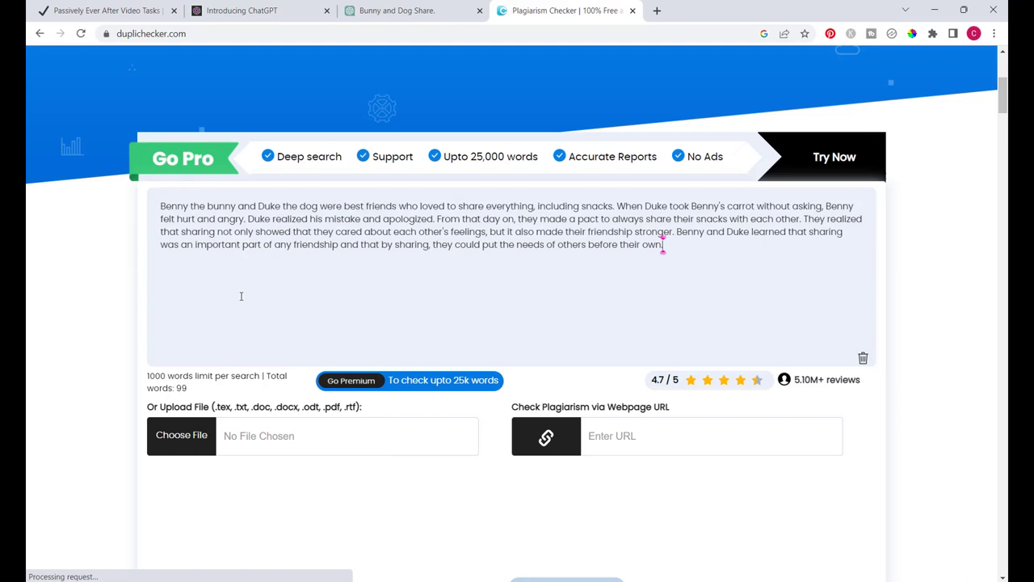
scroll(497, 469, down, 2)
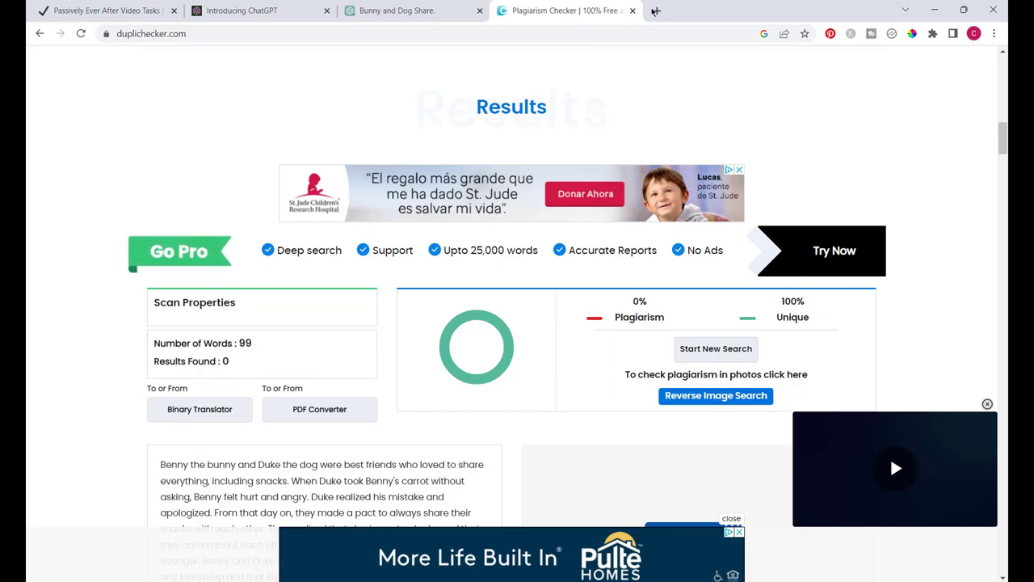
Step: Start a custom-size Canva design in inches and begin entering the 8.5-inch width
click(656, 11)
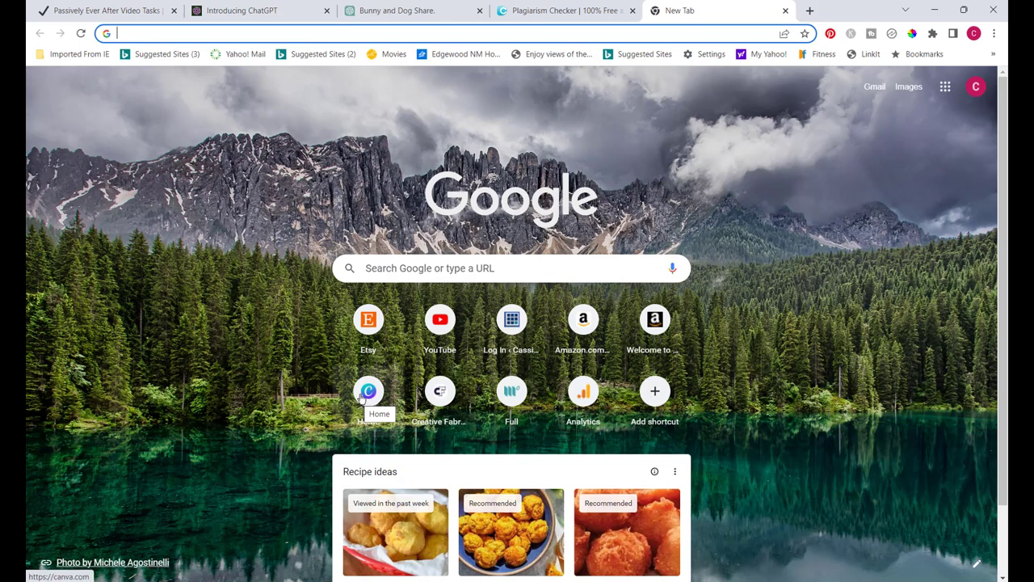
click(364, 395)
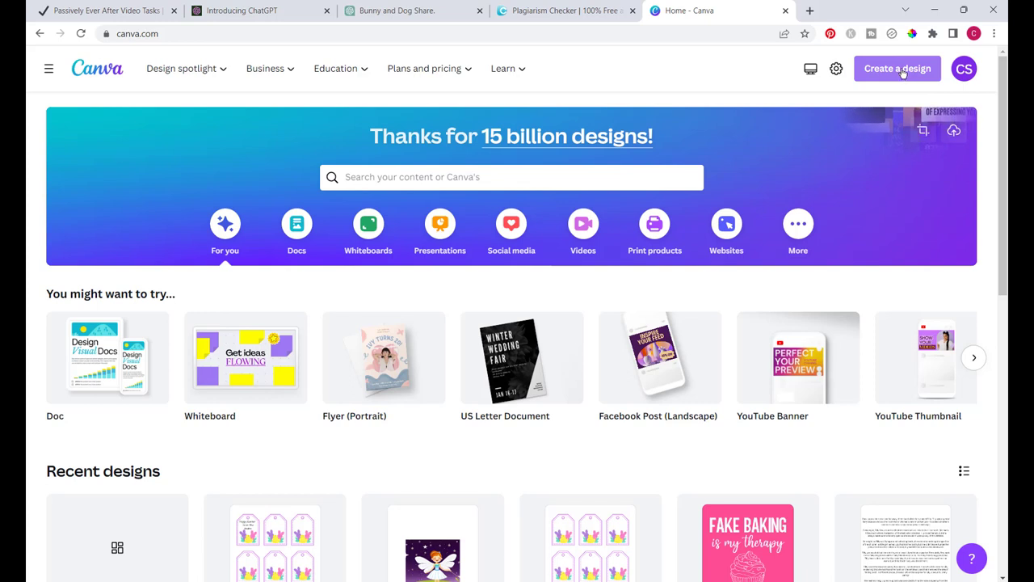
click(904, 72)
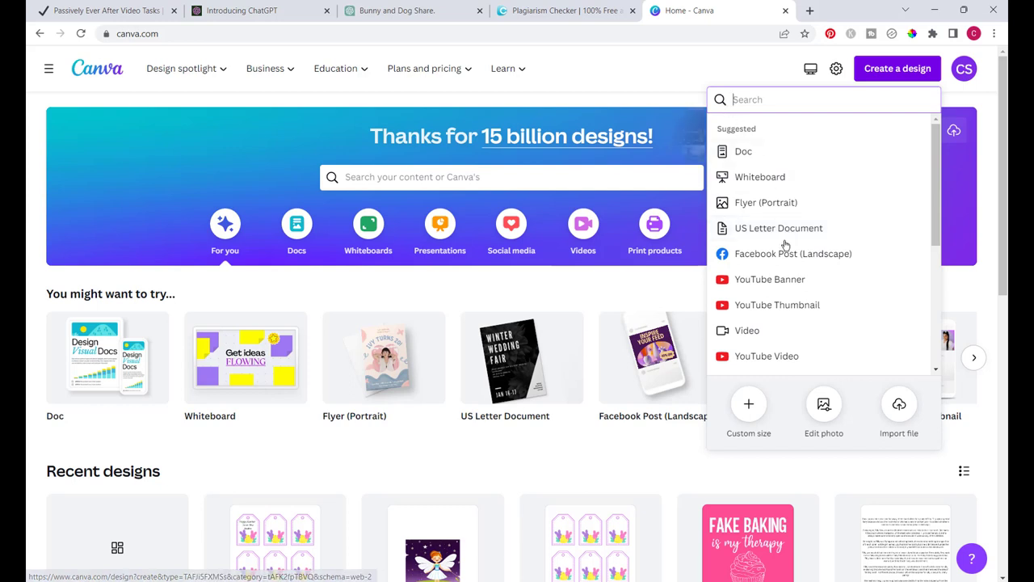
click(748, 404)
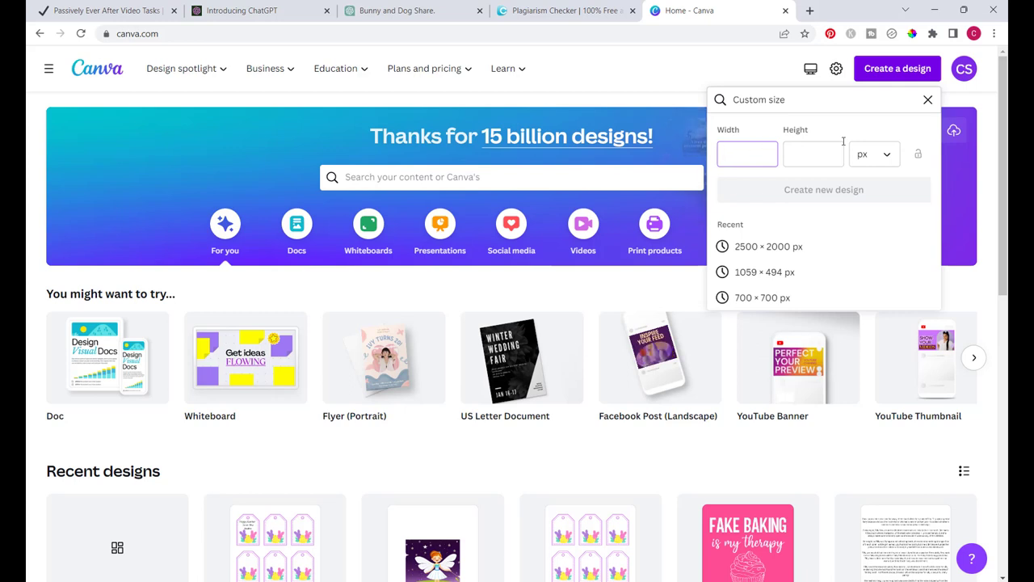
click(885, 162)
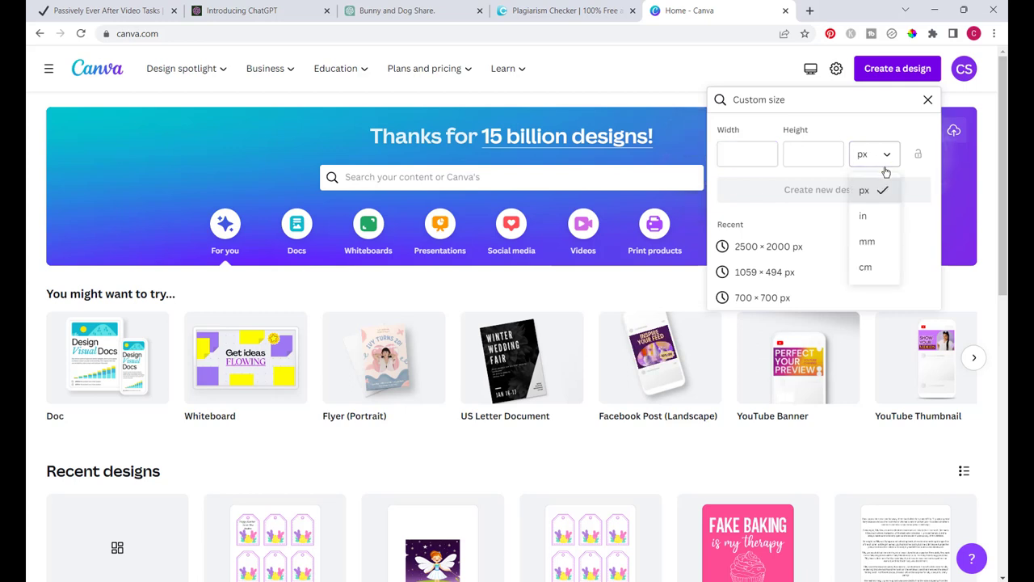
click(865, 217)
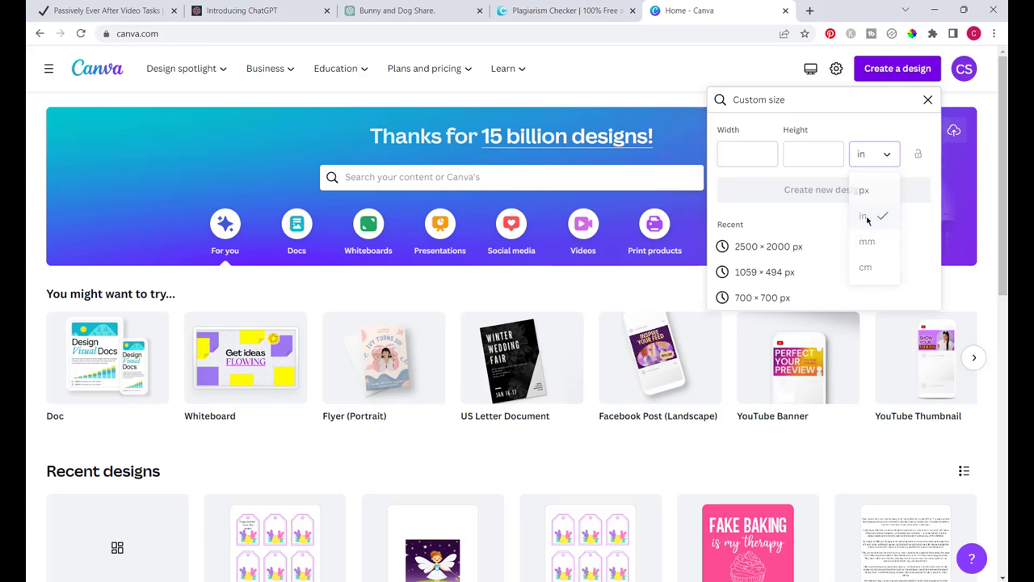
click(738, 154)
text(8)
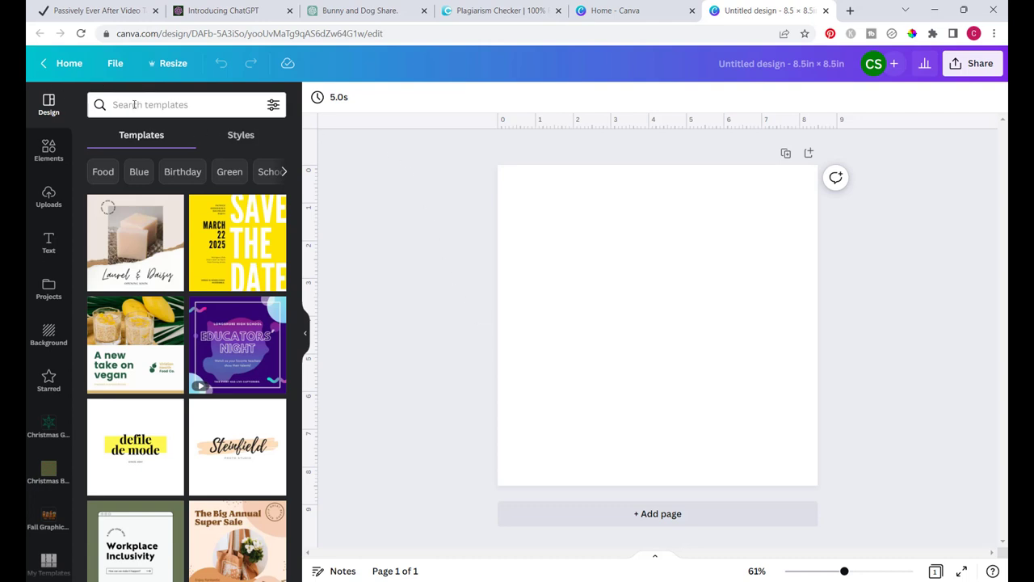
Step: Add the 'outdoor background' meadow-and-trees graphic and stretch it over the whole page
click(49, 150)
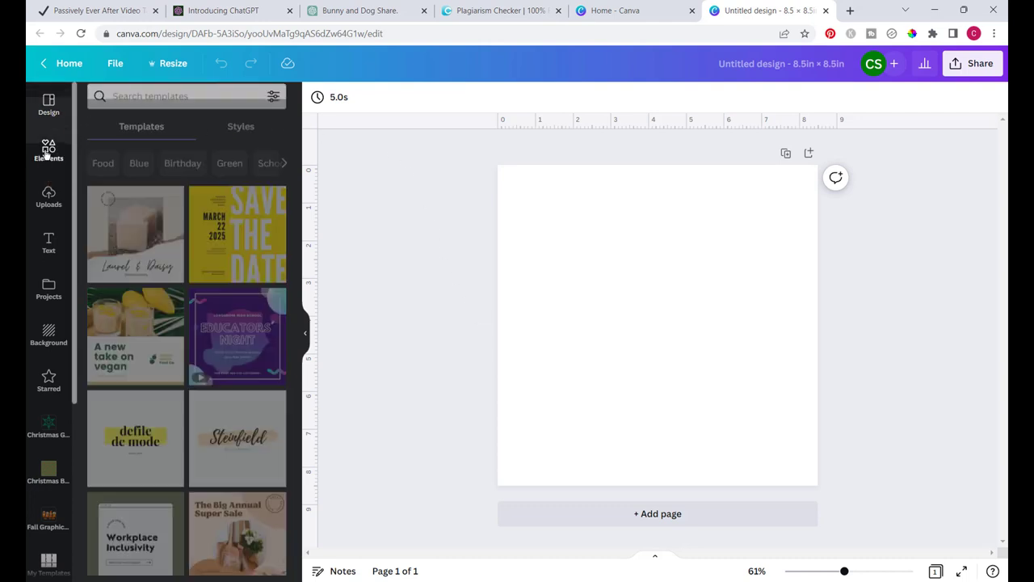
click(378, 11)
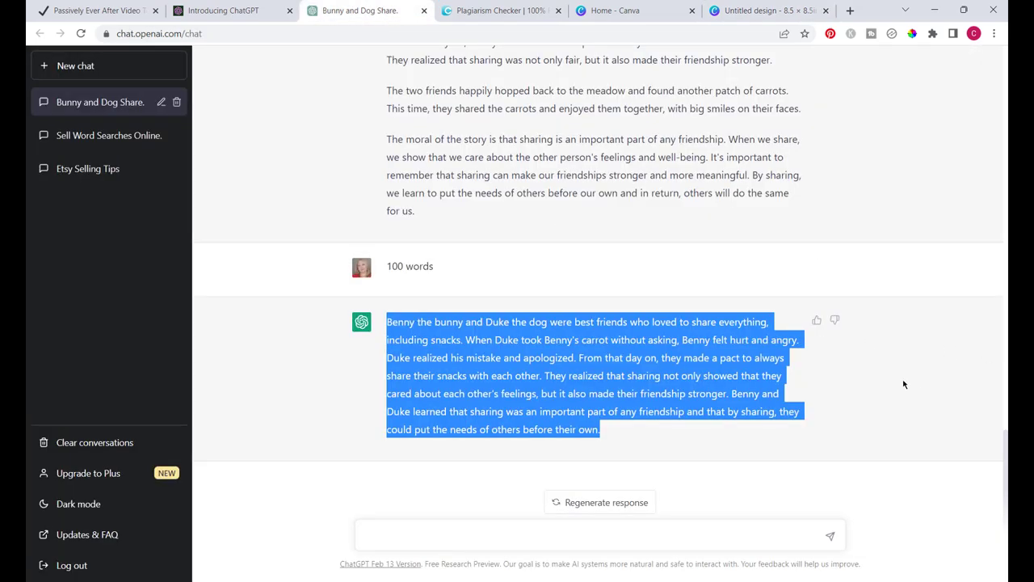
click(767, 11)
text(o)
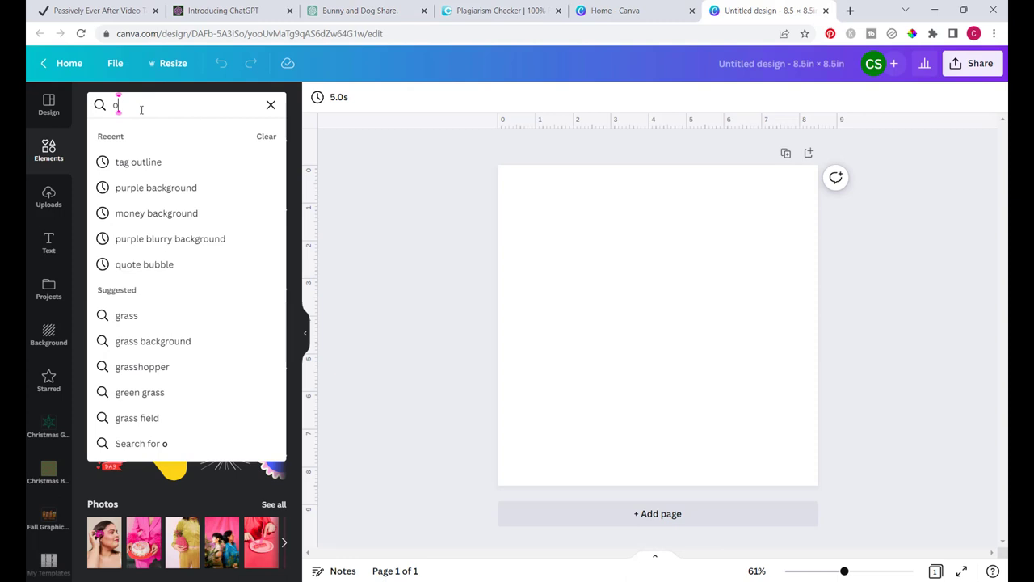
text(utdoor background)
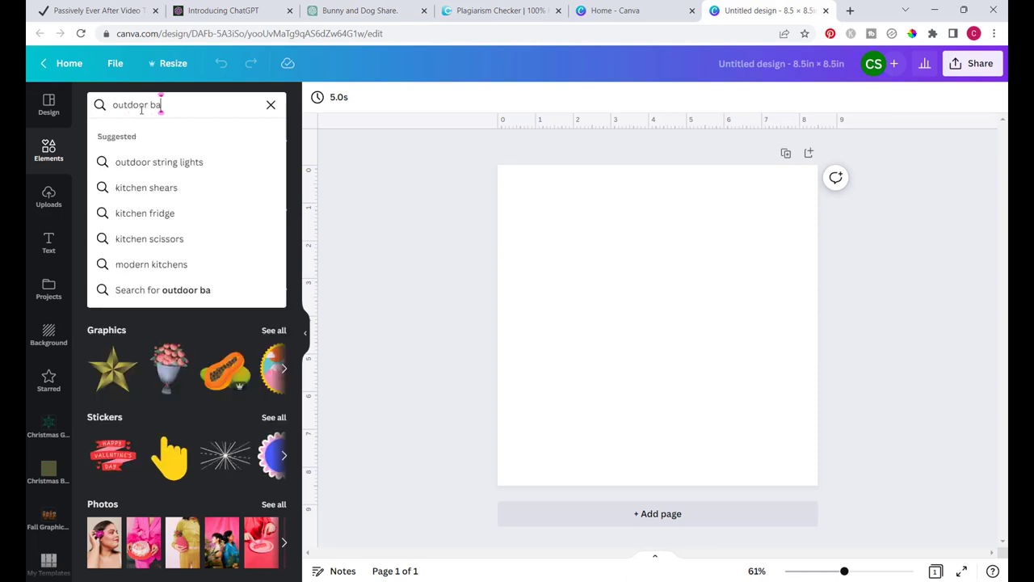
click(110, 291)
click(111, 294)
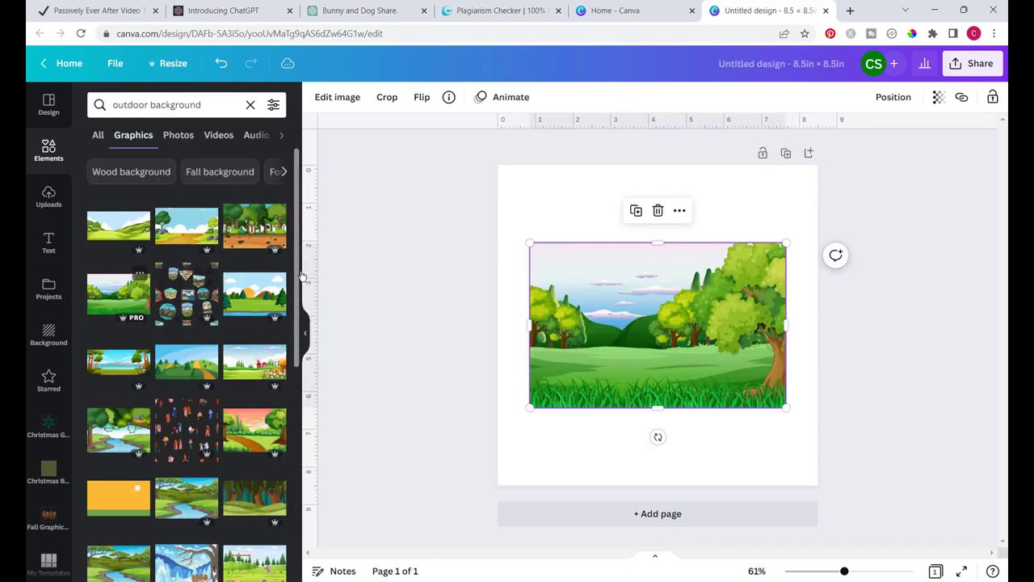
drag(529, 240, 678, 353)
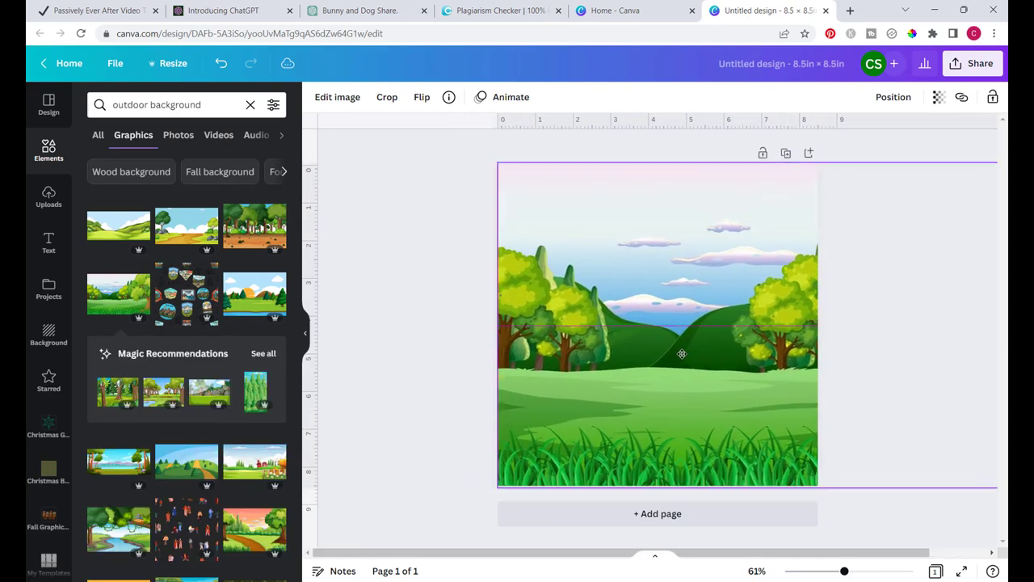
click(404, 200)
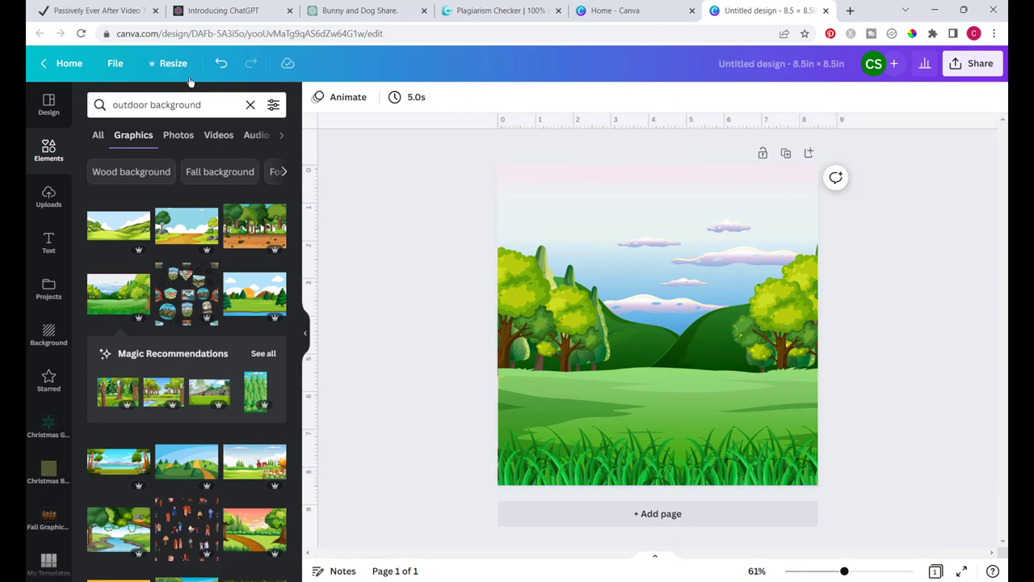
Step: Search Canva elements for 'dog' and add the Full Body Beagle graphic
click(251, 105)
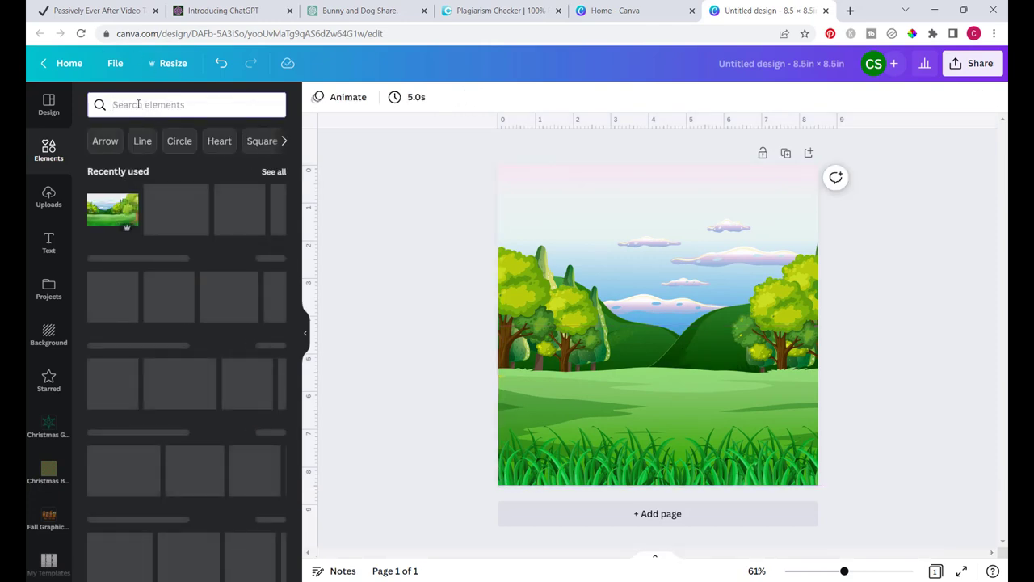
text(dog)
key(Return)
click(180, 224)
click(207, 208)
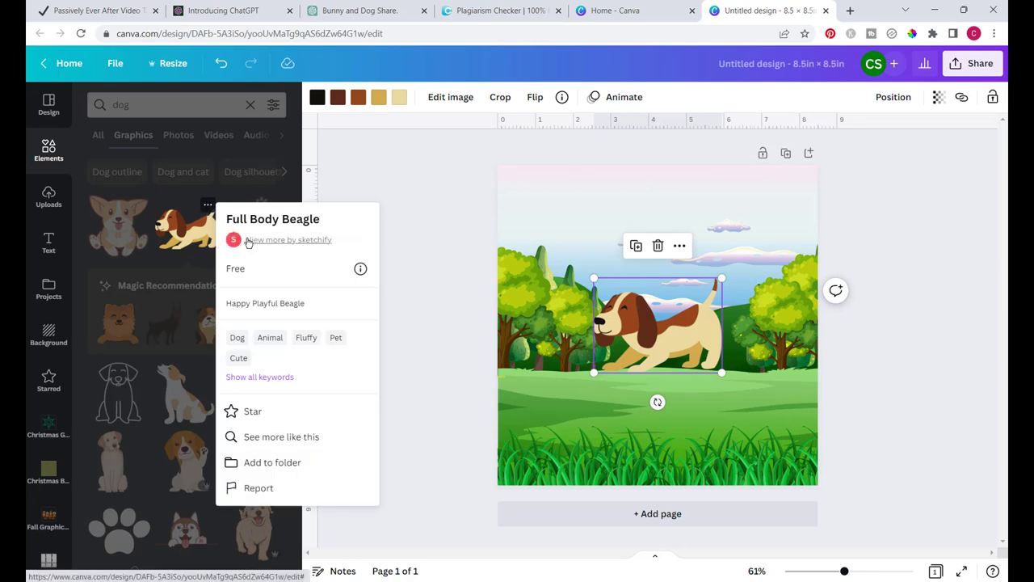
Step: Browse more dog graphics from the Full Body Beagle's creator, then return to the dog results
click(312, 240)
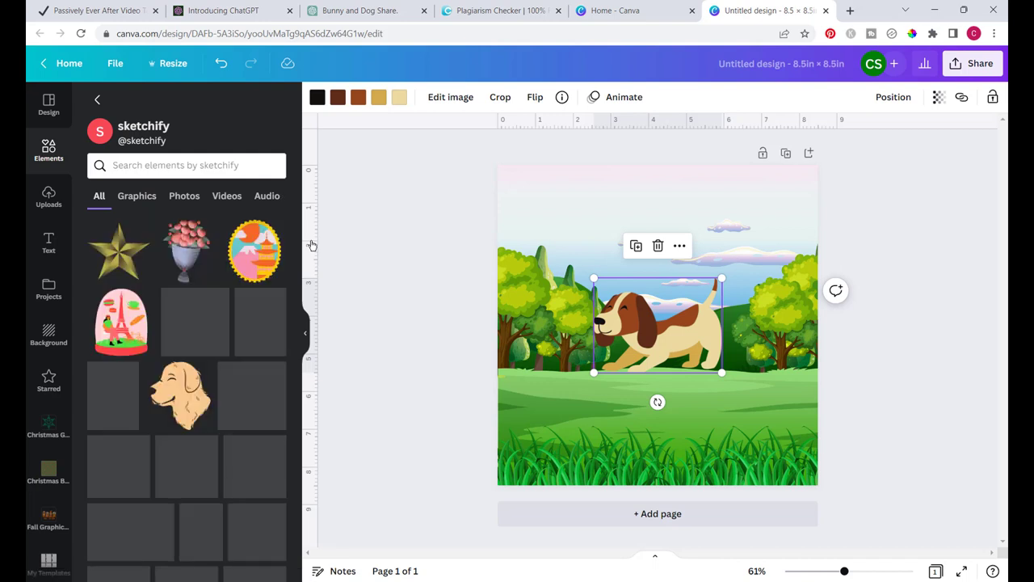
click(143, 164)
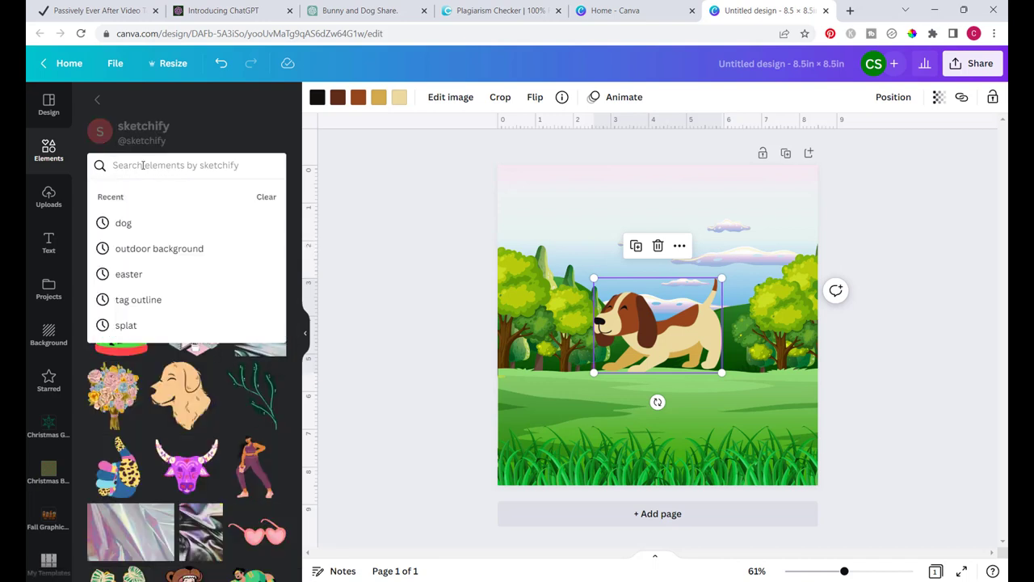
click(131, 222)
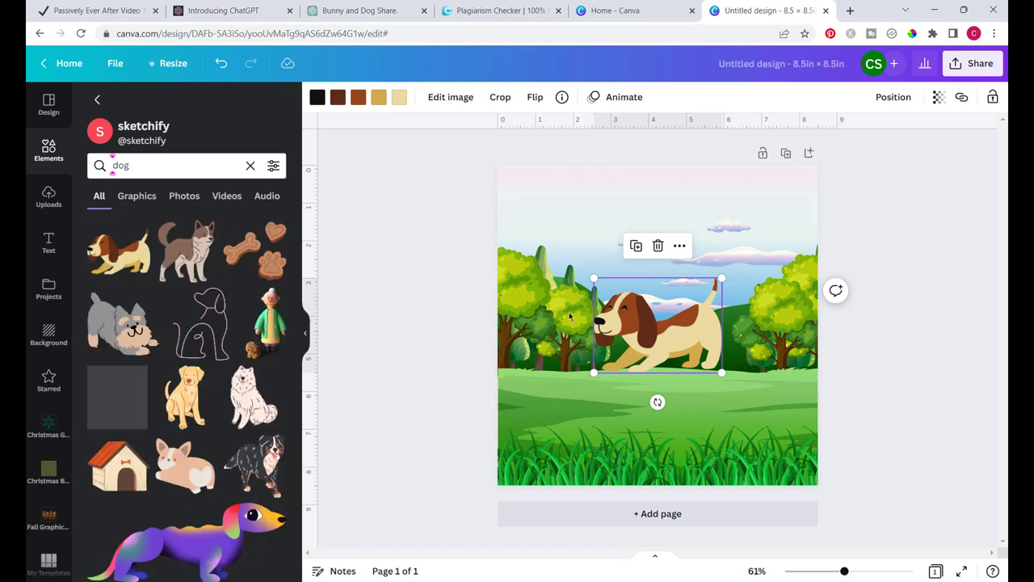
scroll(190, 325, down, 5)
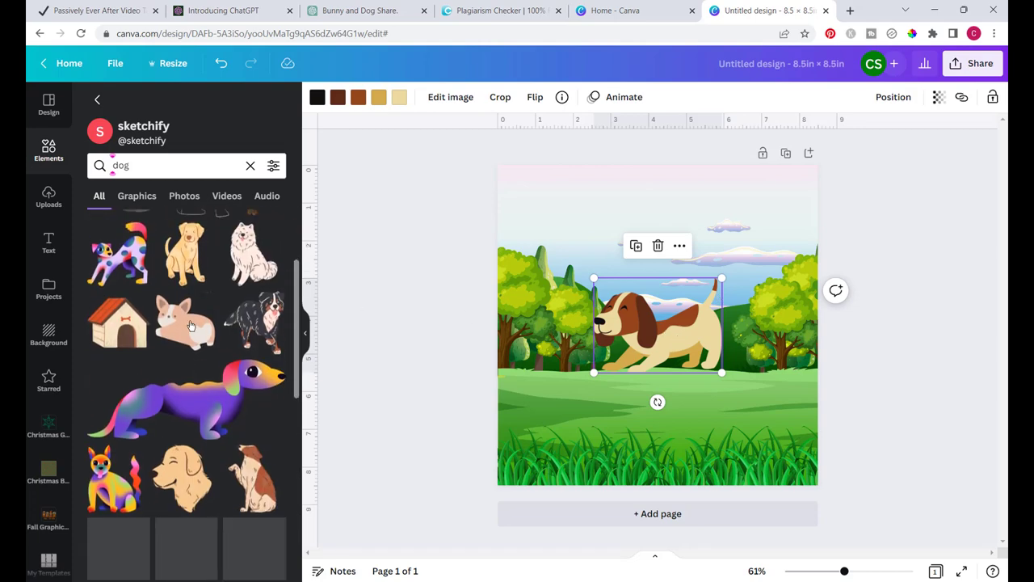
scroll(191, 325, down, 10)
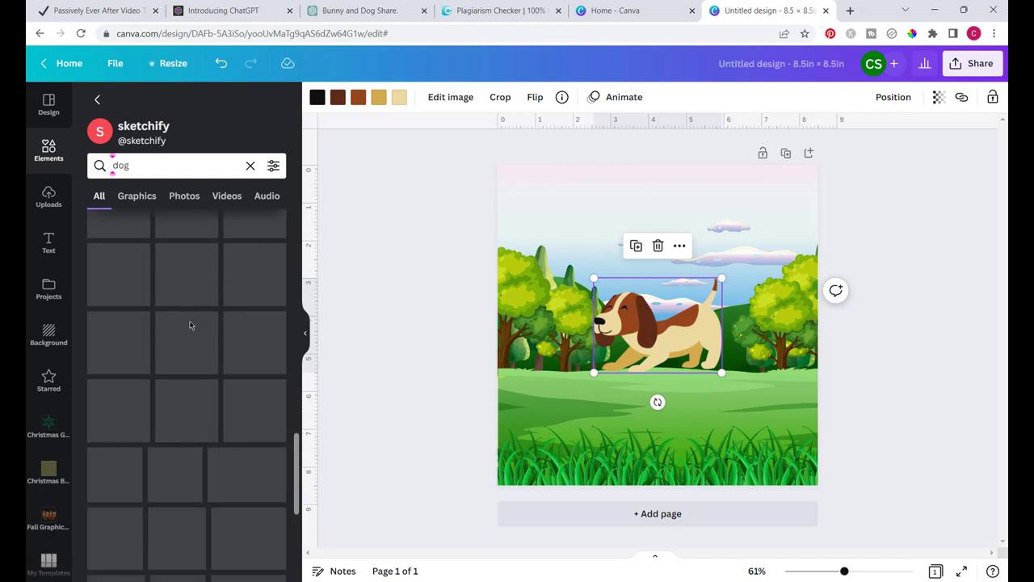
scroll(191, 325, down, 10)
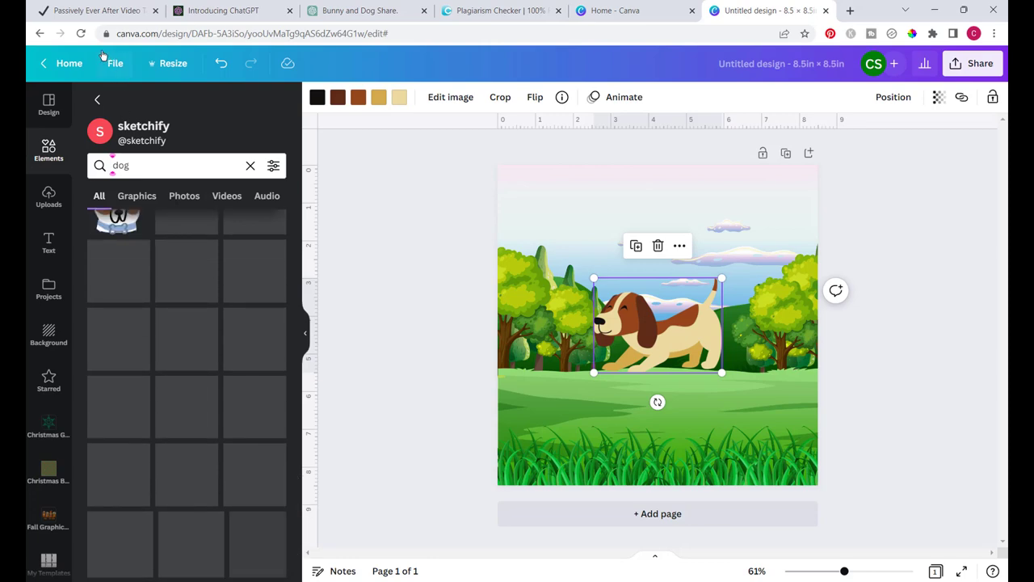
click(96, 100)
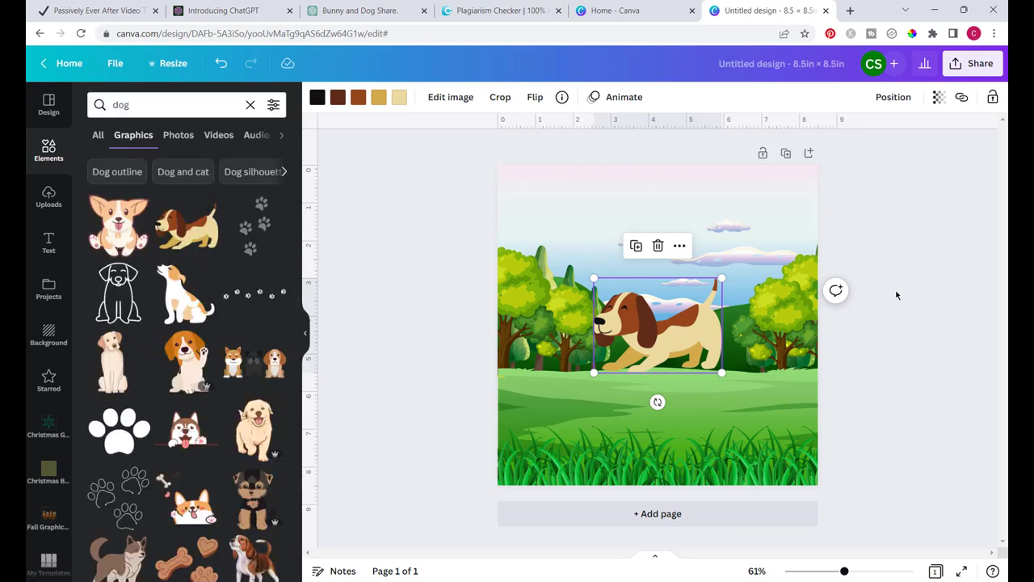
Step: Remove the Full Body Beagle and search the Cute Beagle Dog creator's graphics for 'beagle'
click(657, 248)
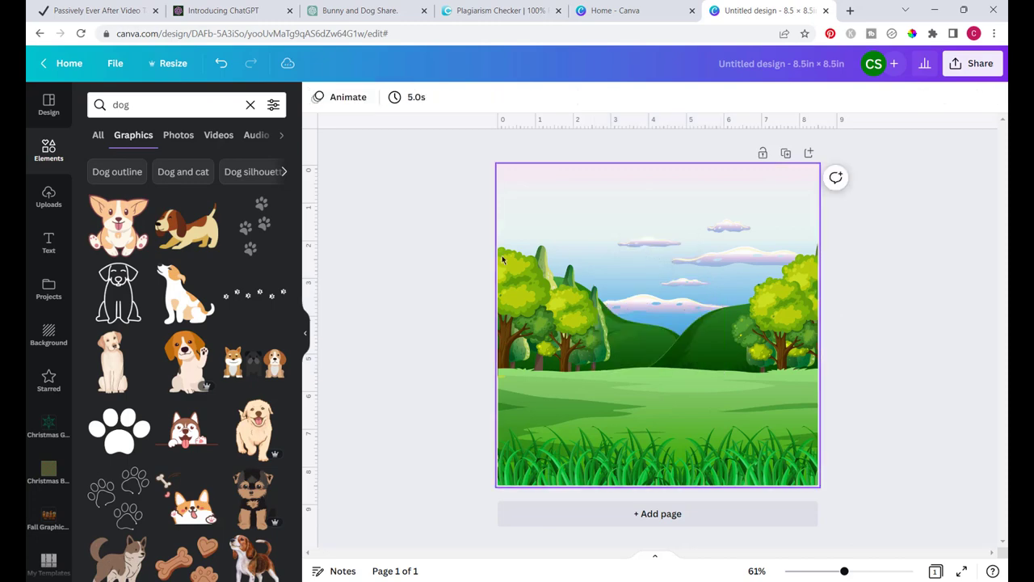
click(208, 342)
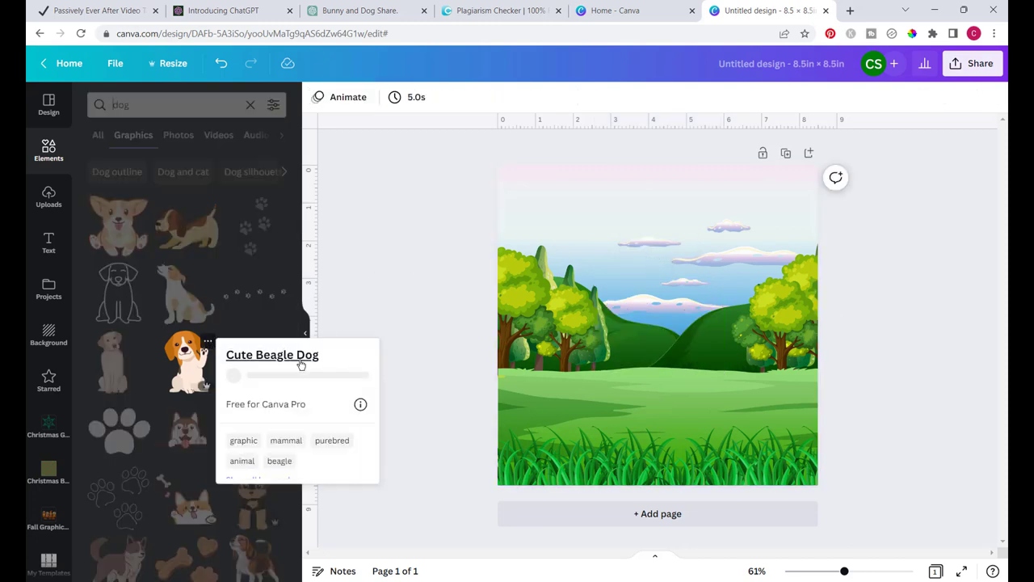
click(266, 343)
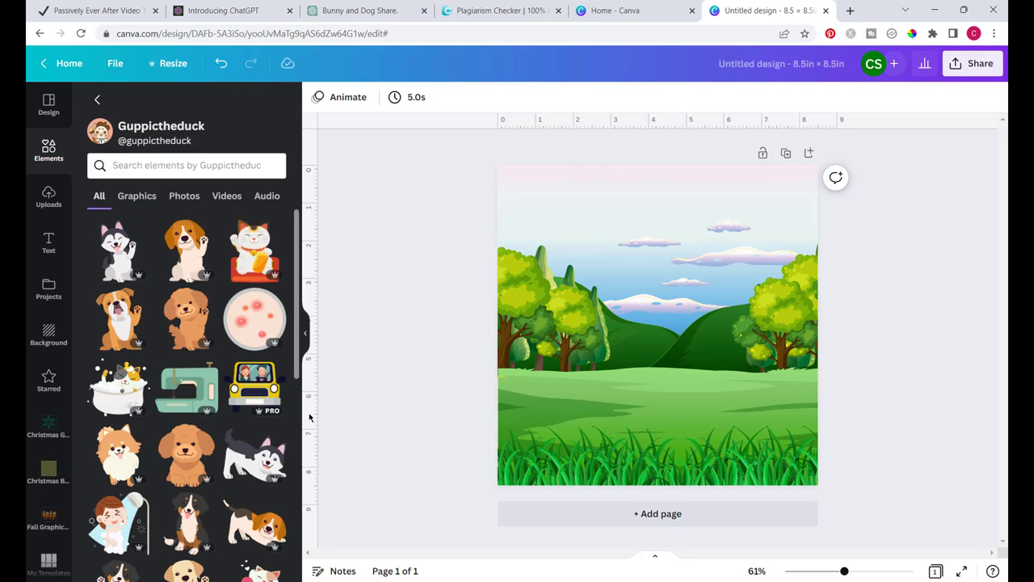
click(121, 166)
text(beagle)
key(Return)
Step: Add the waving beagle, shrink it to about 3 by 4.2, and move it left on the meadow
scroll(199, 482, down, 5)
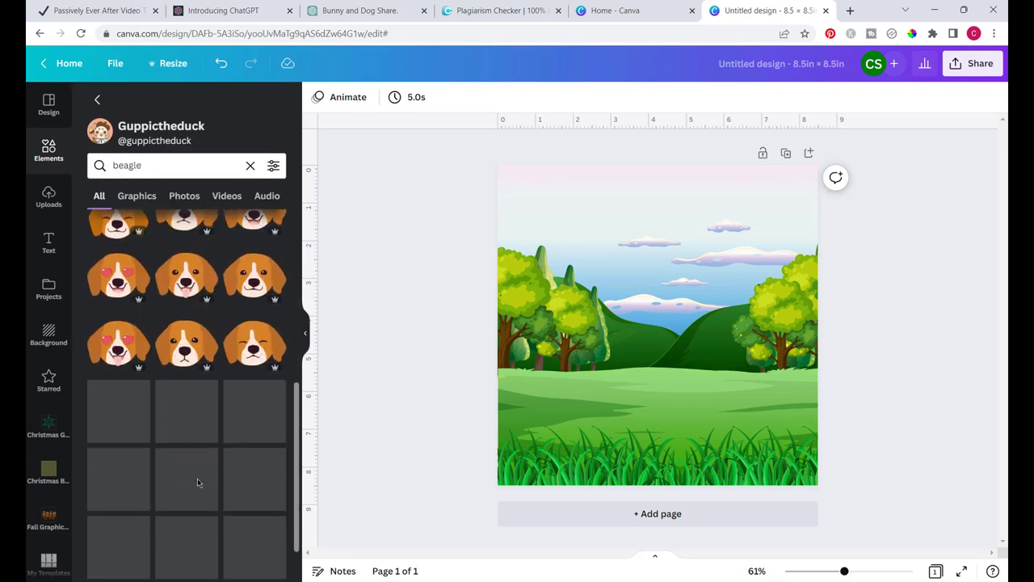
scroll(199, 482, up, 10)
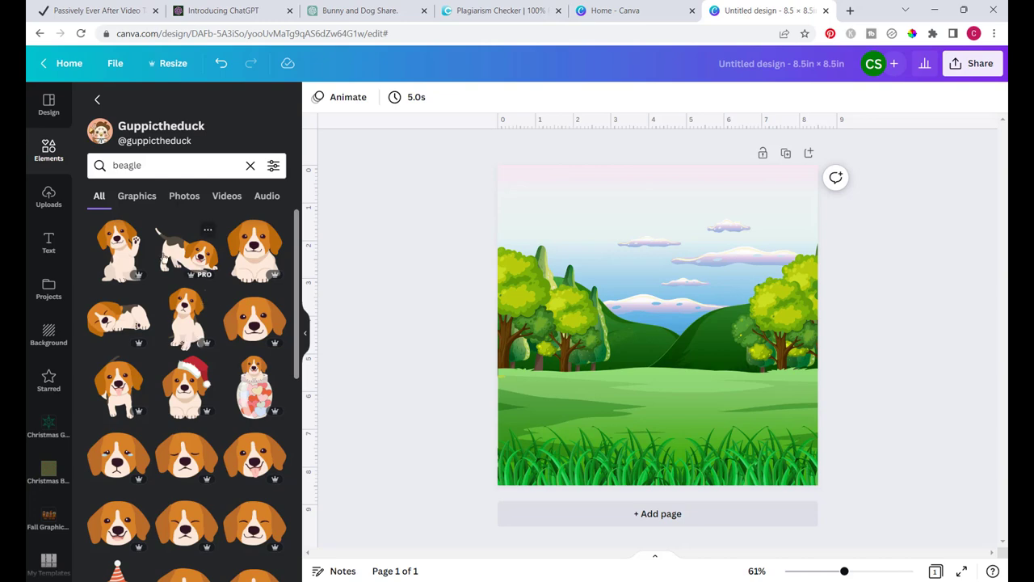
click(117, 249)
drag(568, 196, 735, 281)
drag(687, 389, 594, 393)
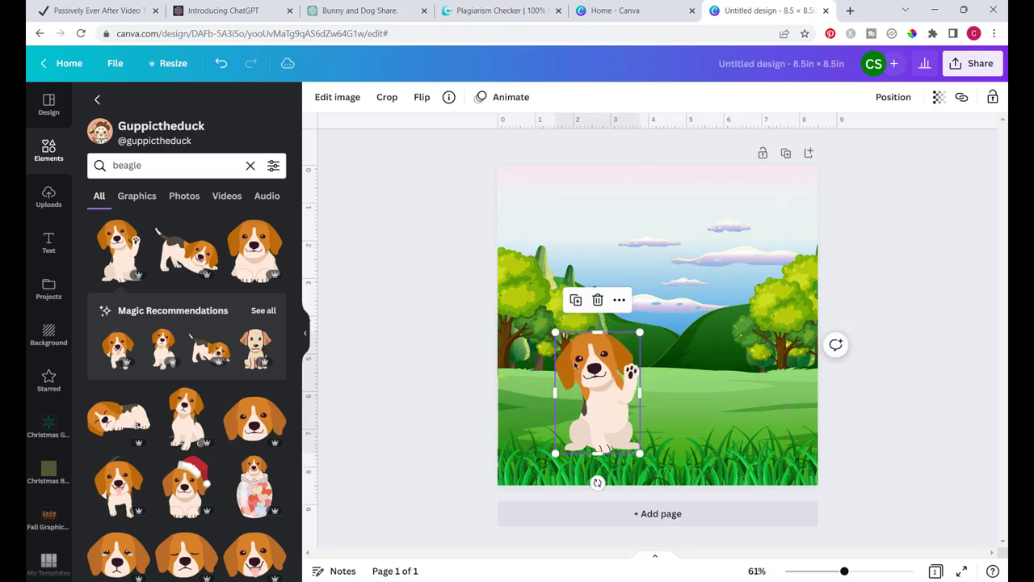
Step: Search for 'bunny' and add a front-facing bunny beside the beagle
click(251, 165)
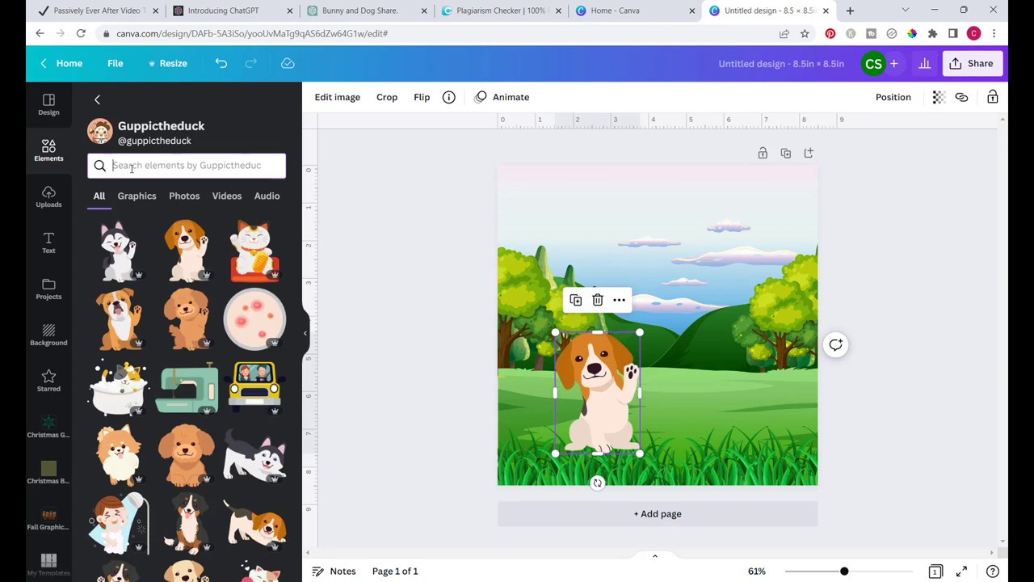
text(bunny)
key(Return)
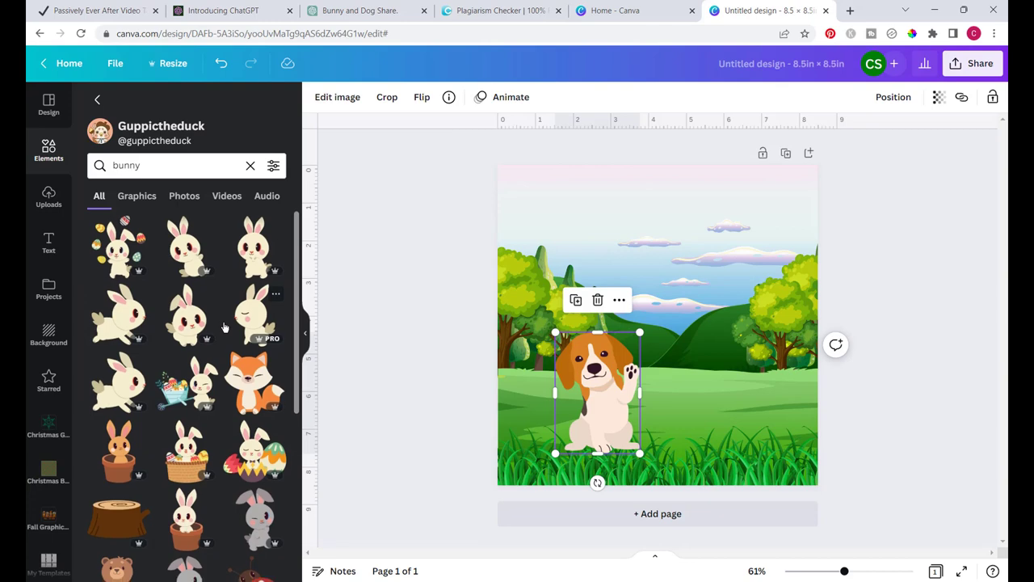
click(187, 319)
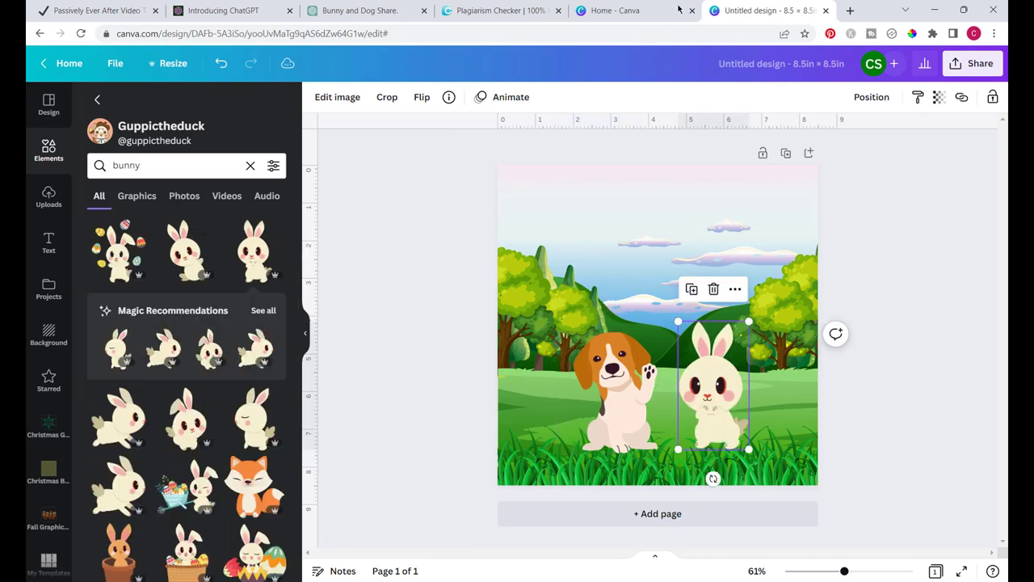
Step: Copy the story's first sentence from the ChatGPT conversation
click(350, 12)
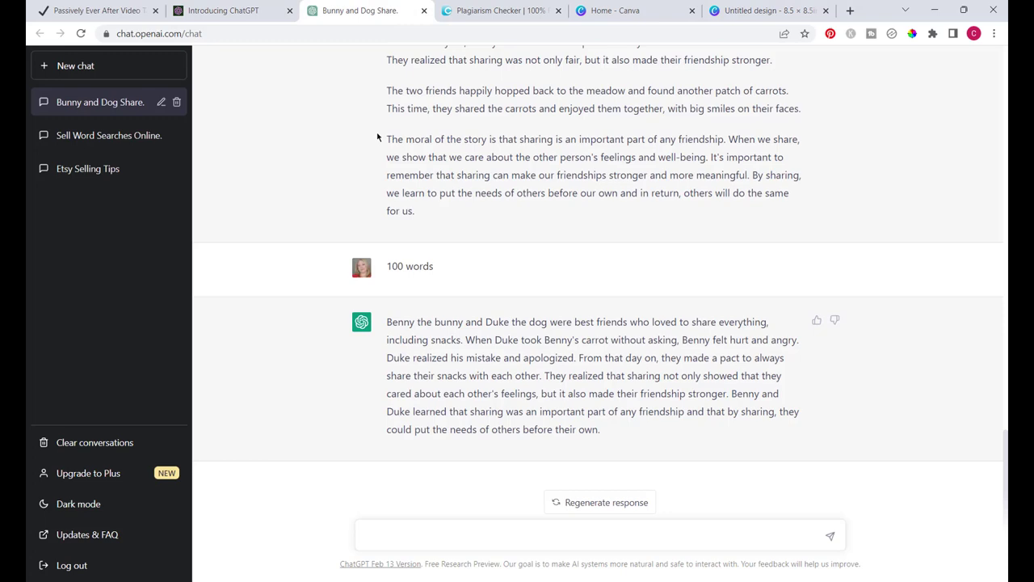
drag(404, 322, 458, 336)
right_click(459, 336)
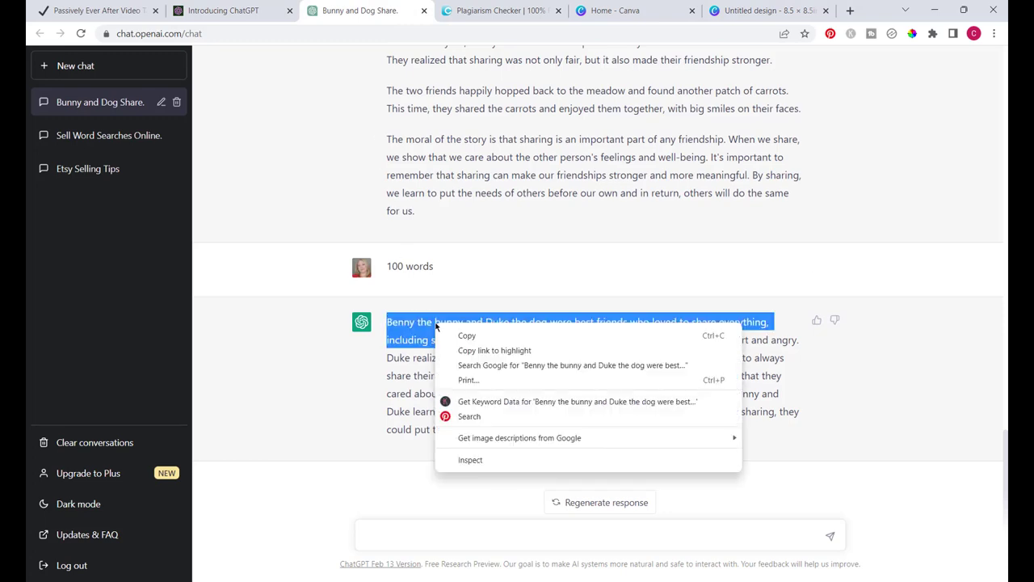
click(469, 335)
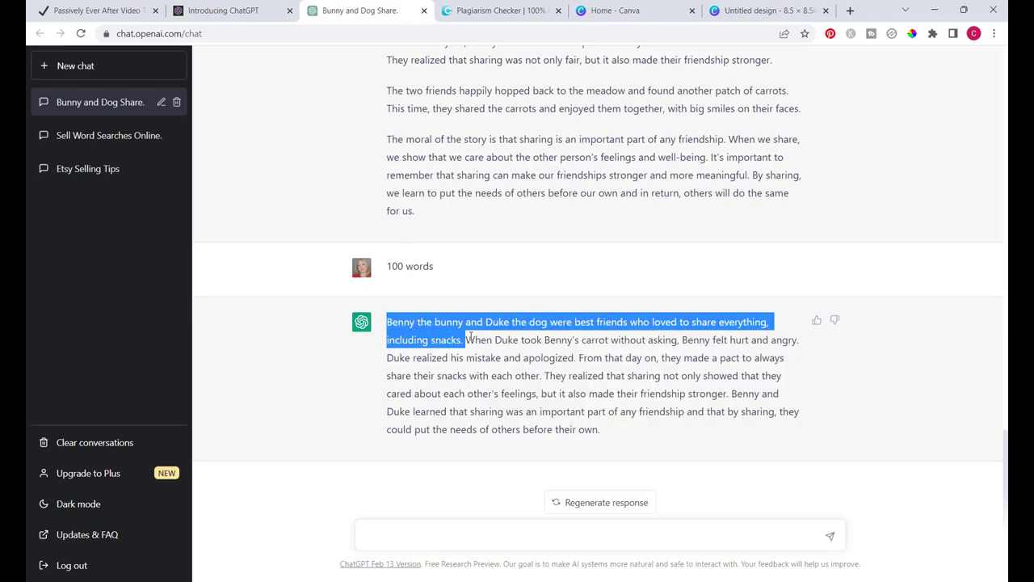
Step: Paste the story's first sentence into a new paragraph text box at the top of page 1
click(738, 11)
click(49, 241)
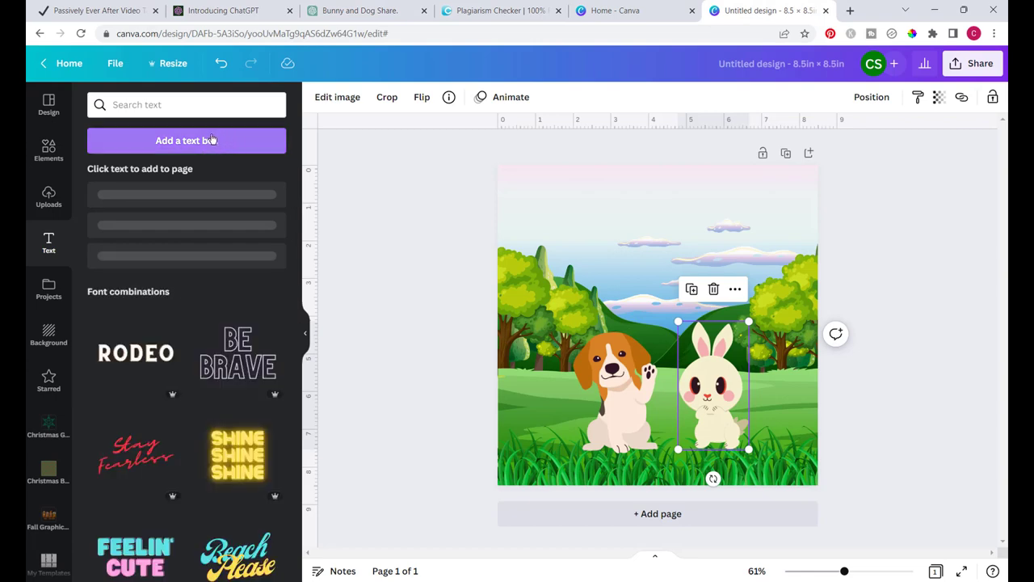
click(186, 140)
right_click(630, 326)
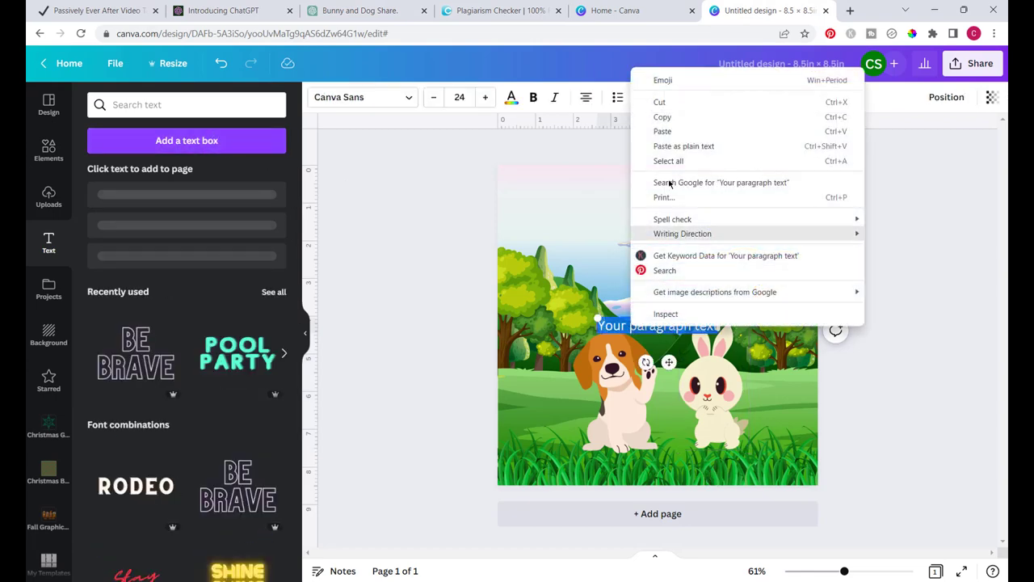
click(662, 131)
drag(674, 324, 677, 198)
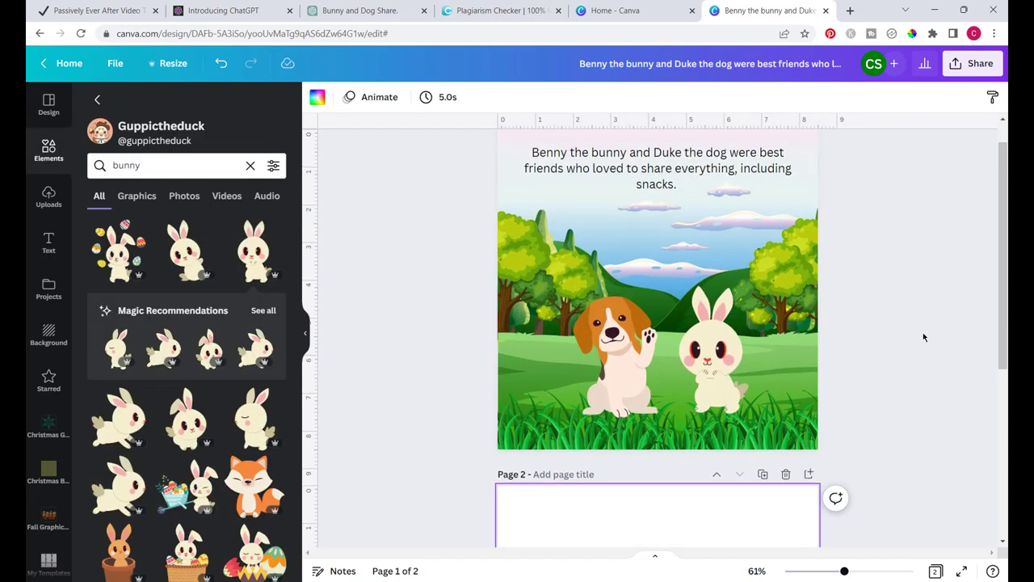
scroll(923, 337, up, 1)
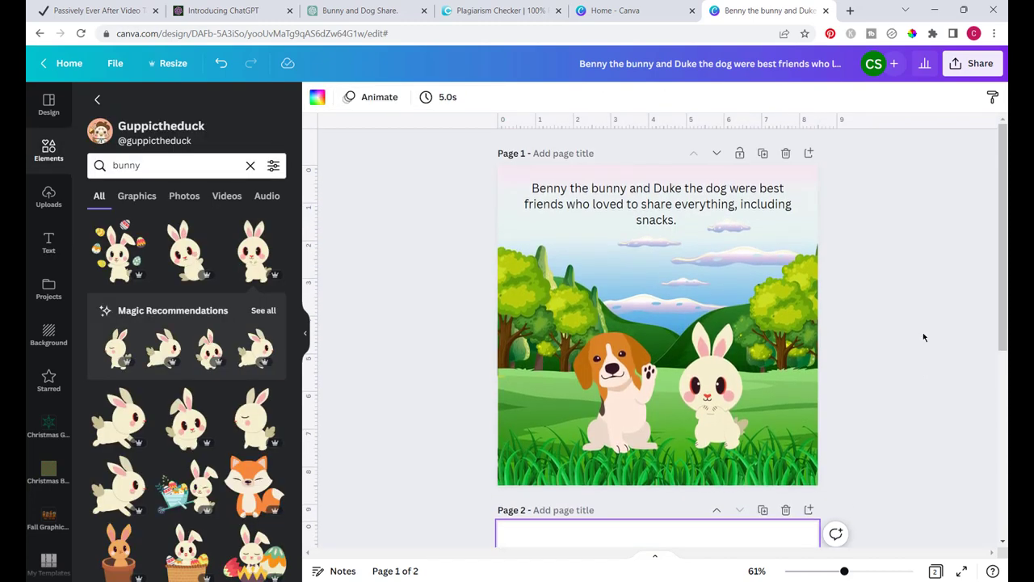
Step: Copy page 1's meadow background and paste it onto page 2
click(751, 287)
right_click(751, 286)
click(785, 293)
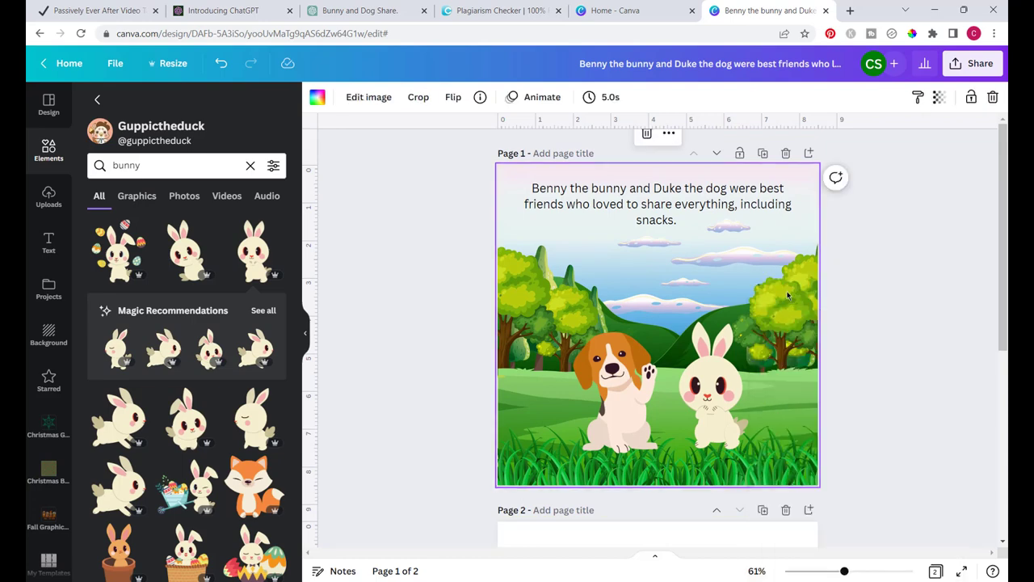
scroll(881, 358, down, 3)
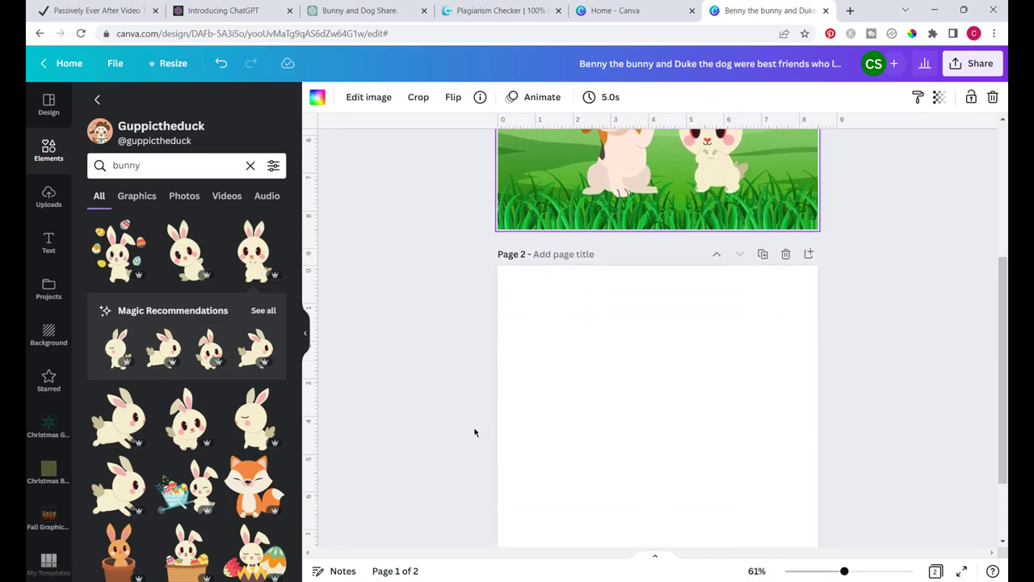
right_click(622, 409)
click(663, 428)
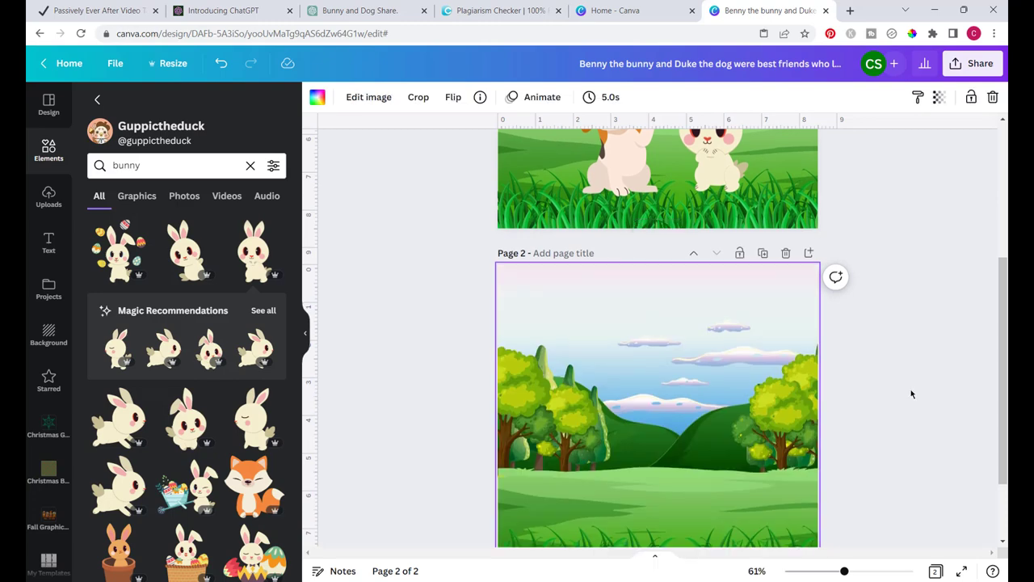
Step: Paste the sleepy-eyed bunny onto page 2 and drag it to the left side
scroll(912, 394, down, 2)
scroll(912, 393, up, 2)
scroll(912, 393, down, 2)
key(ctrl+v)
drag(739, 379, 598, 388)
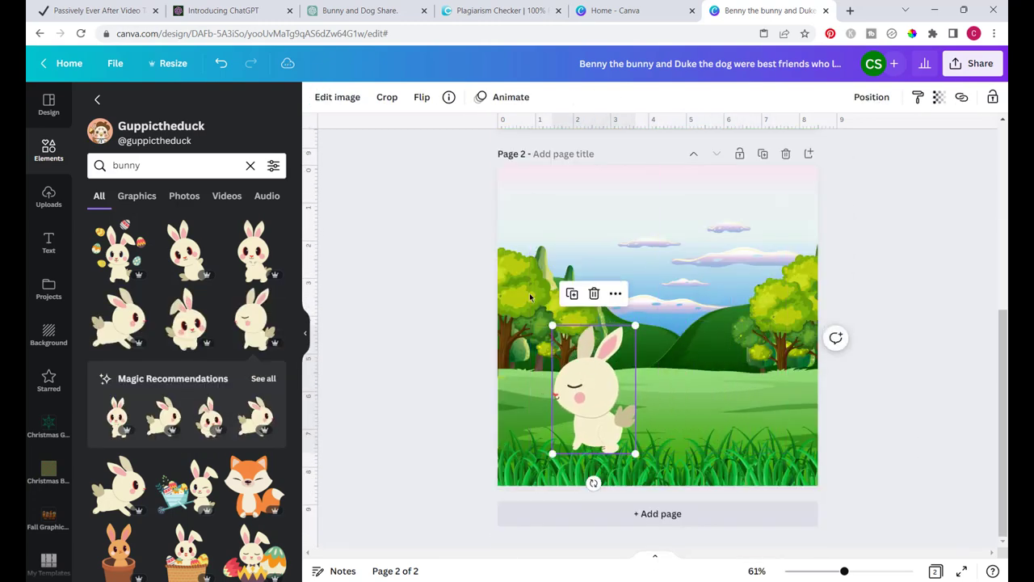
click(255, 168)
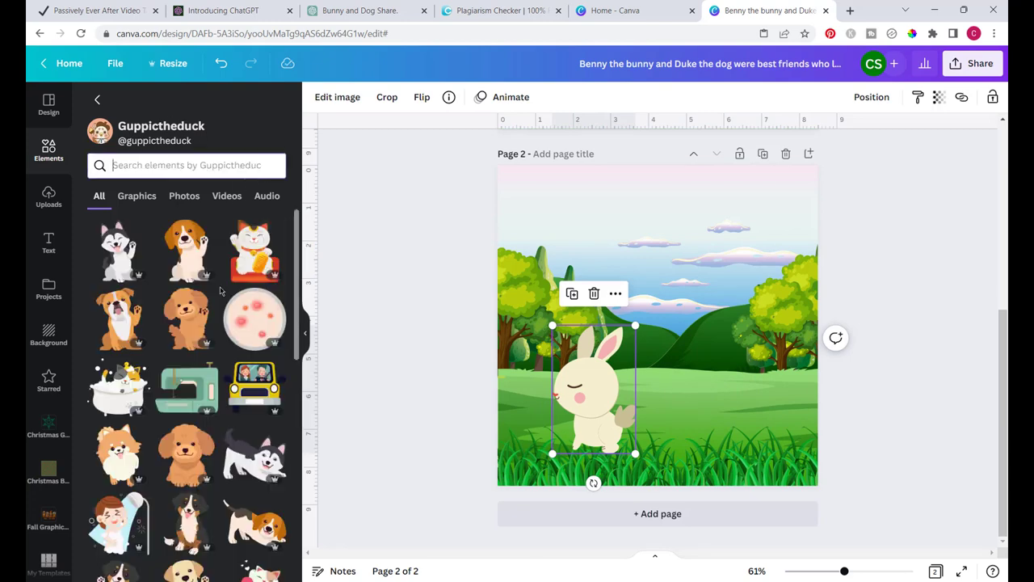
Step: Search elements for 'carrot' and add a carrot for Duke to hold
key(ctrl+v)
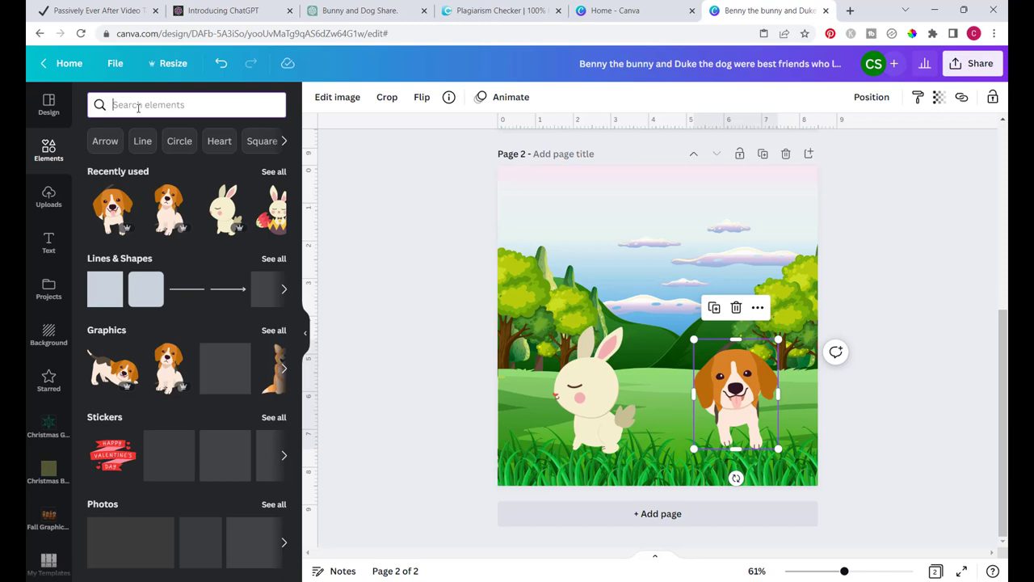
text(carrot)
key(Return)
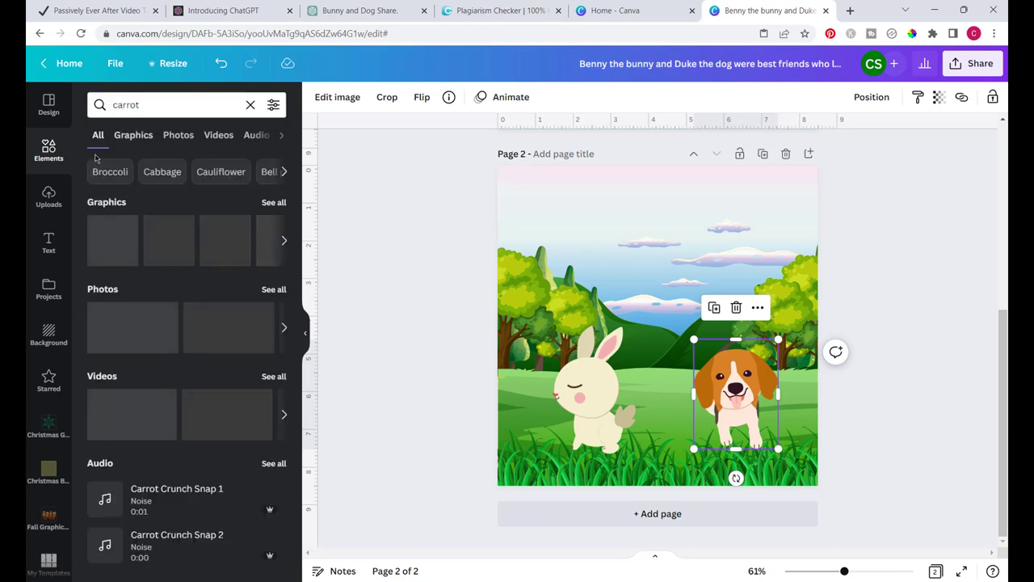
click(163, 248)
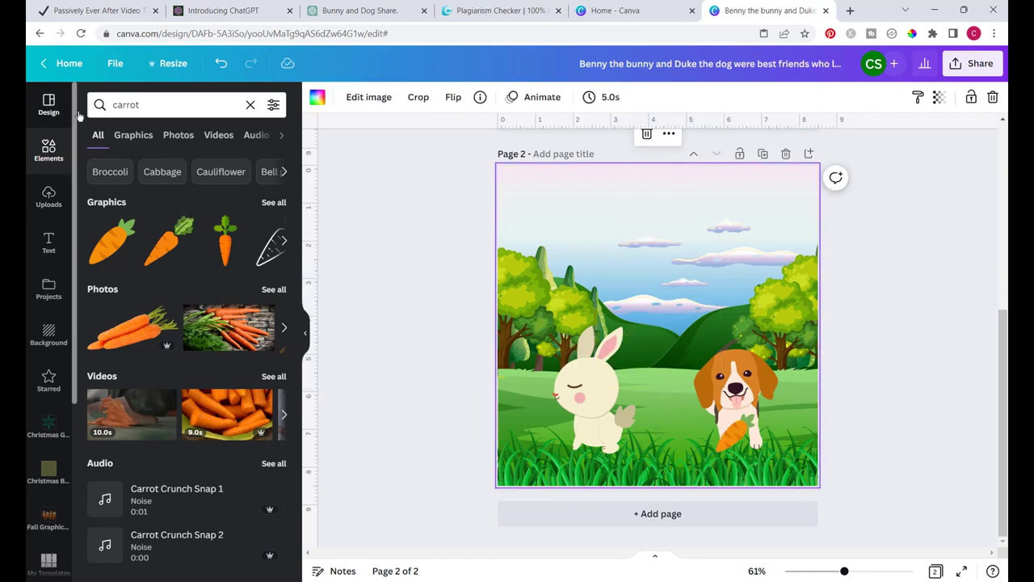
Step: Place a small blue 'tear drop' graphic under Benny the bunny's eye
click(142, 106)
text(te)
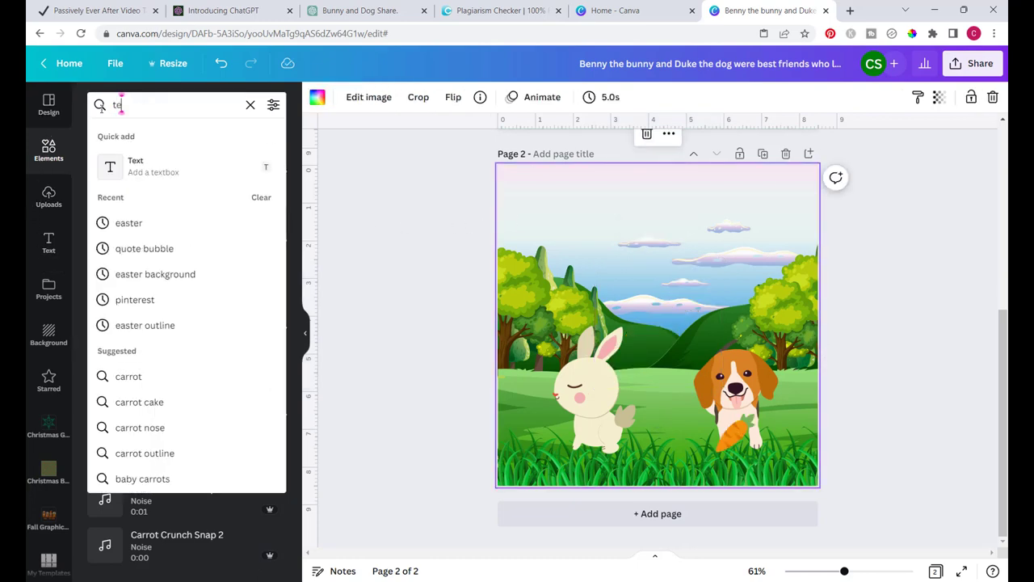
text(ar drop)
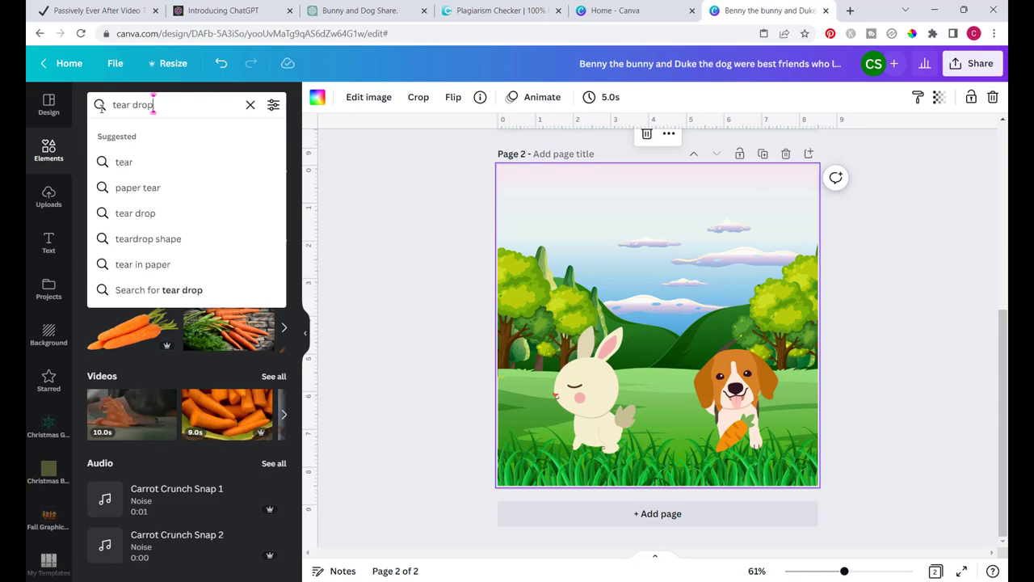
key(Return)
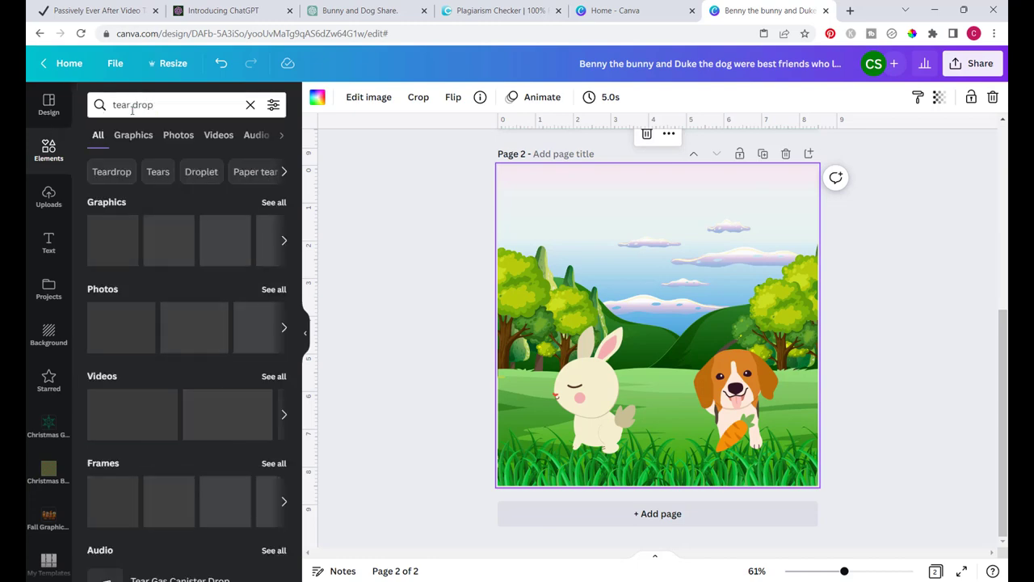
click(112, 240)
key(Delete)
click(274, 202)
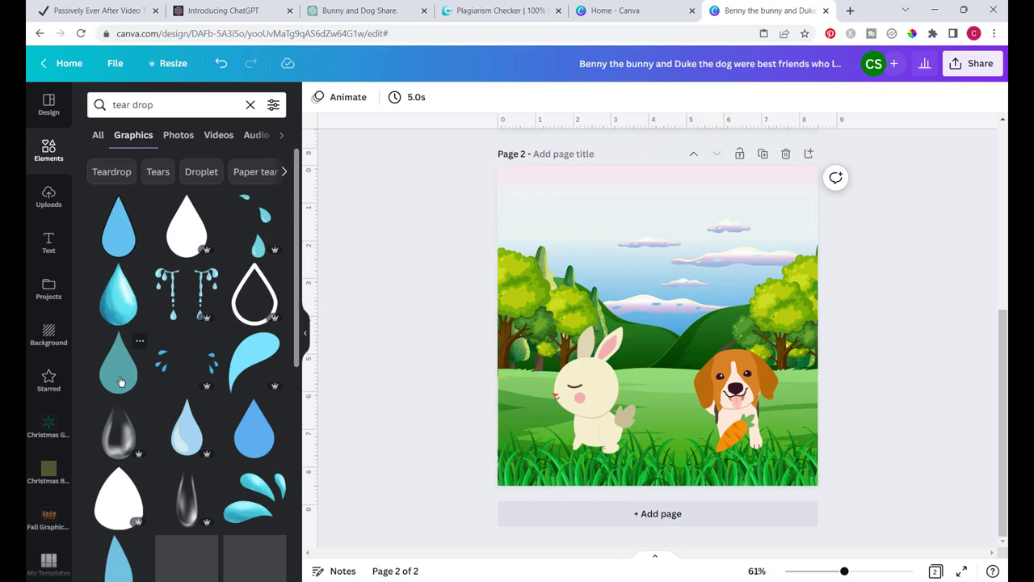
click(186, 359)
drag(685, 360, 583, 412)
click(598, 427)
click(576, 397)
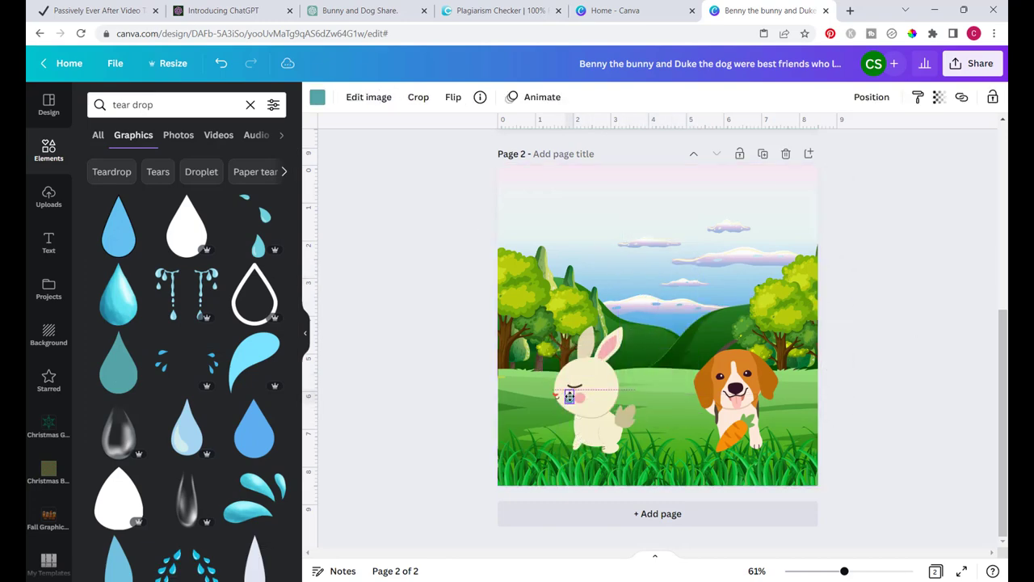
click(317, 97)
key(Escape)
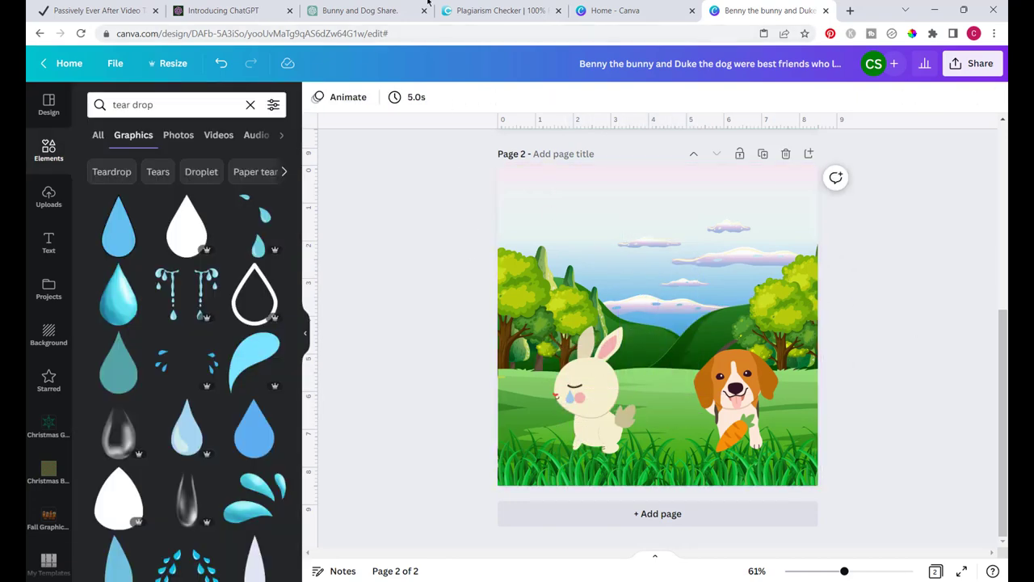
Step: Duplicate page 1's caption text box and move the copy onto page 2
click(349, 11)
scroll(848, 306, up, 5)
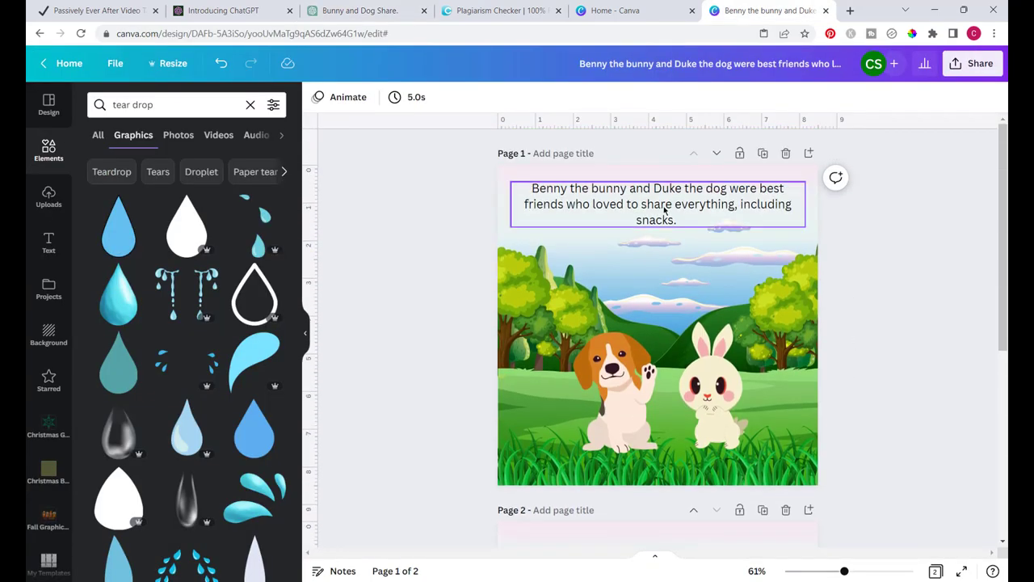
click(661, 210)
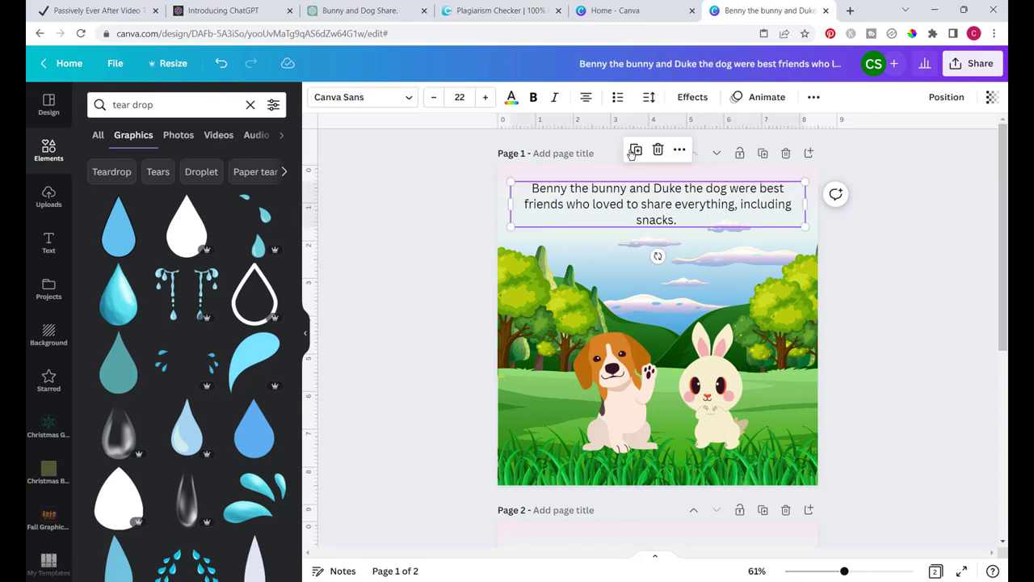
click(634, 151)
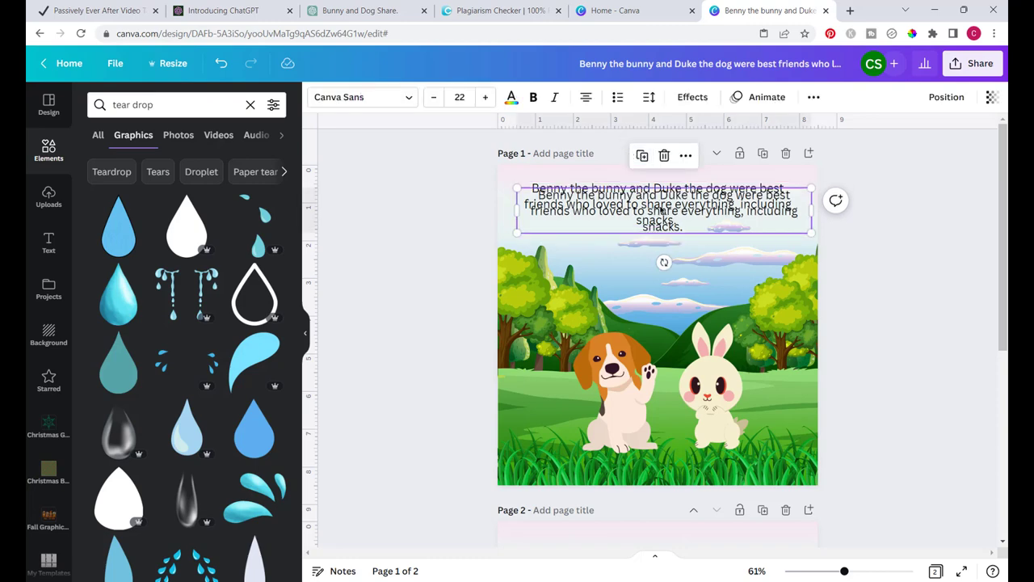
drag(670, 244, 653, 554)
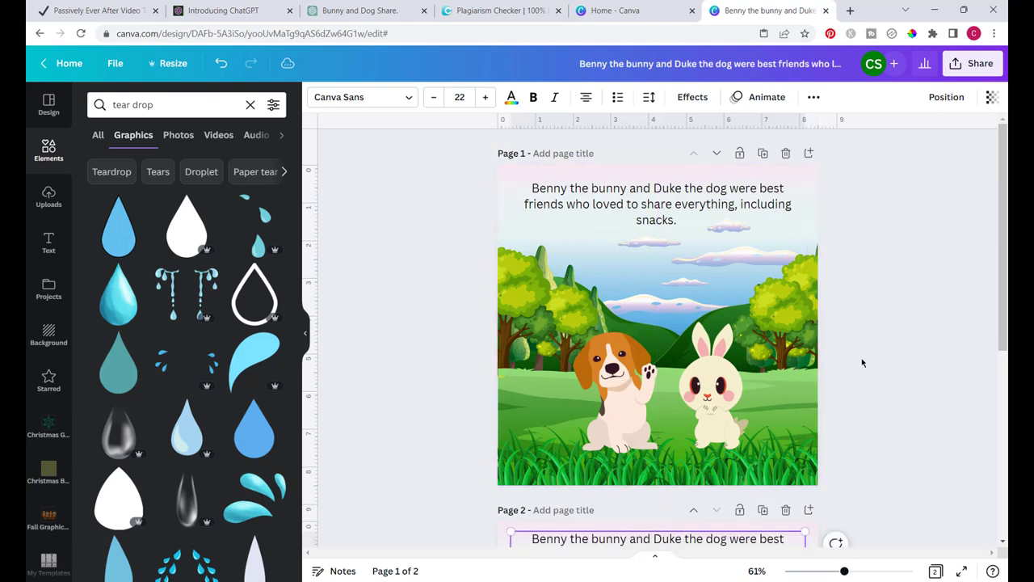
Step: Replace the copy with 'When Duke took Benny's carrot without asking, Benny felt hurt and angry.'
scroll(848, 357, down, 3)
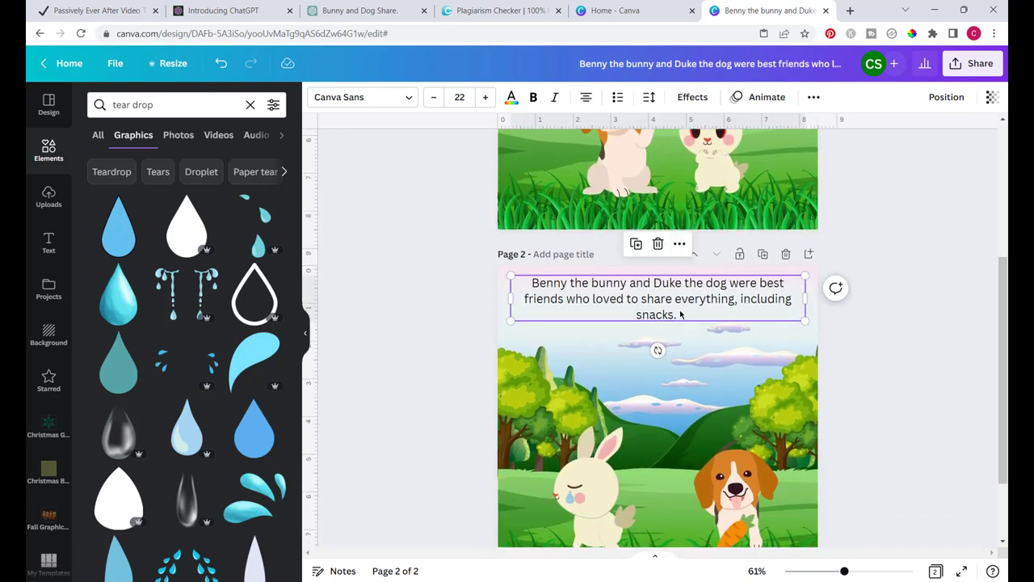
right_click(679, 314)
triple_click(534, 285)
right_click(533, 284)
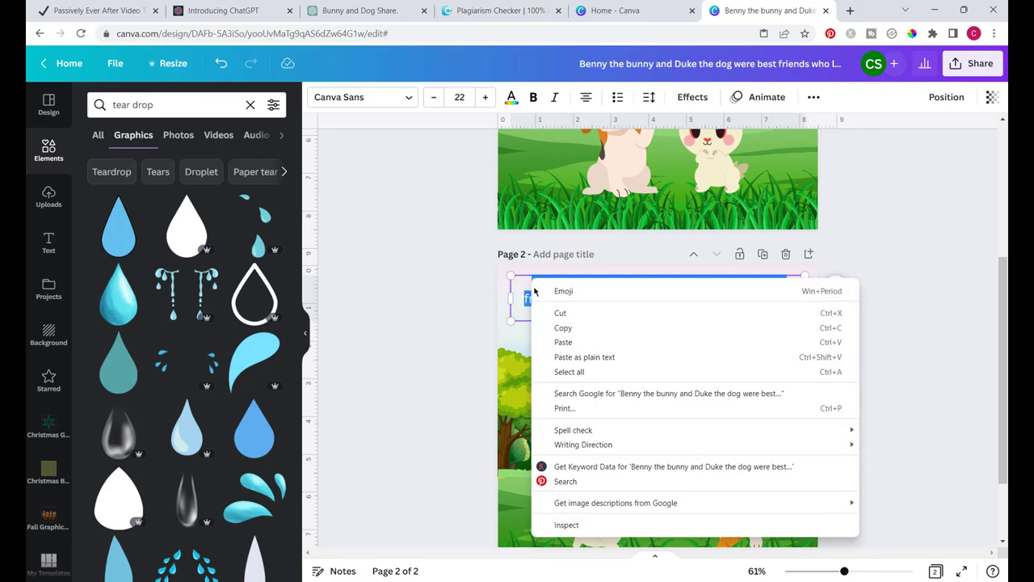
click(558, 343)
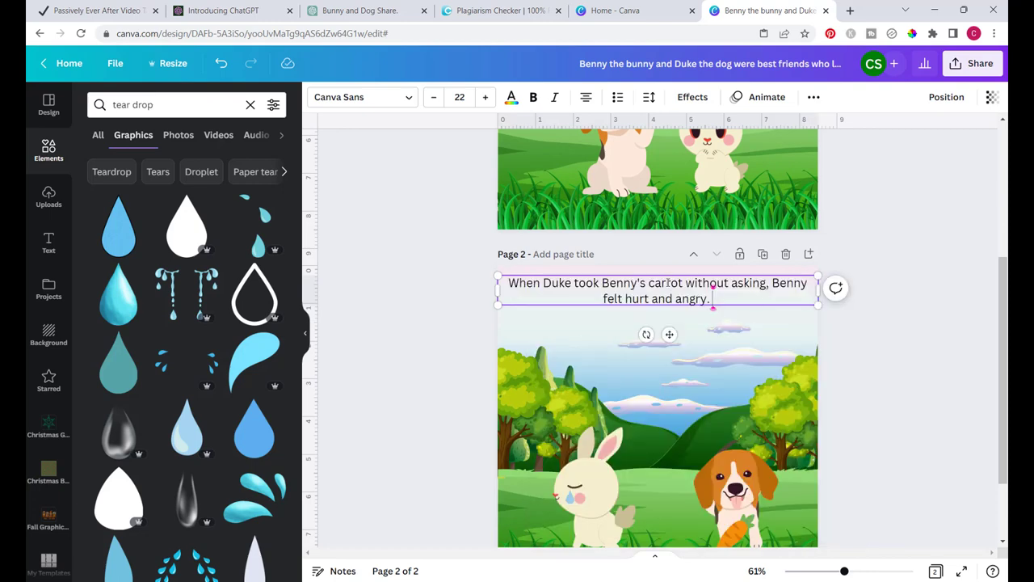
click(893, 317)
scroll(888, 436, down, 1)
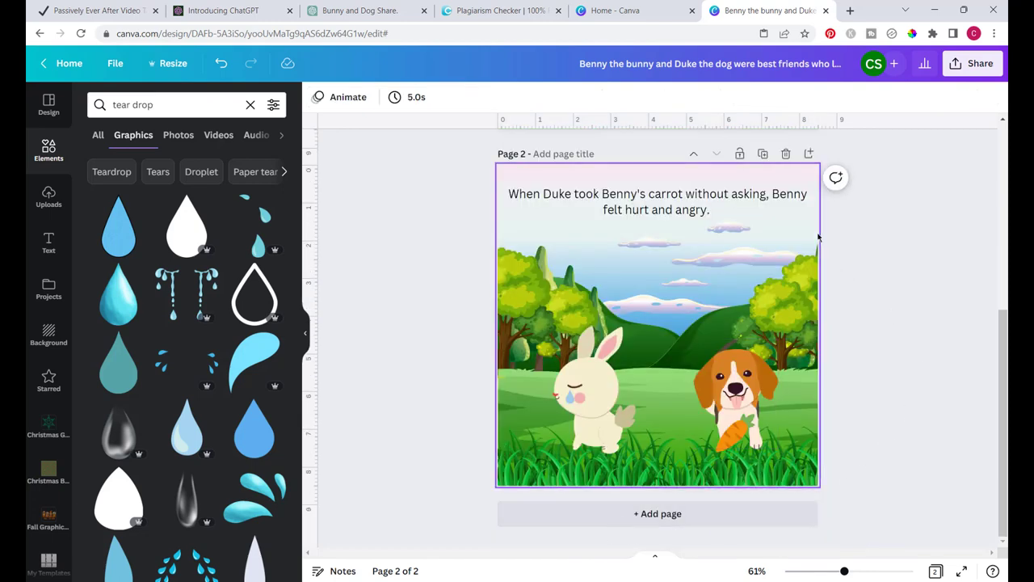
Step: Duplicate page 2 as page 3 and delete its bunny, tear, dog and carrot
click(764, 156)
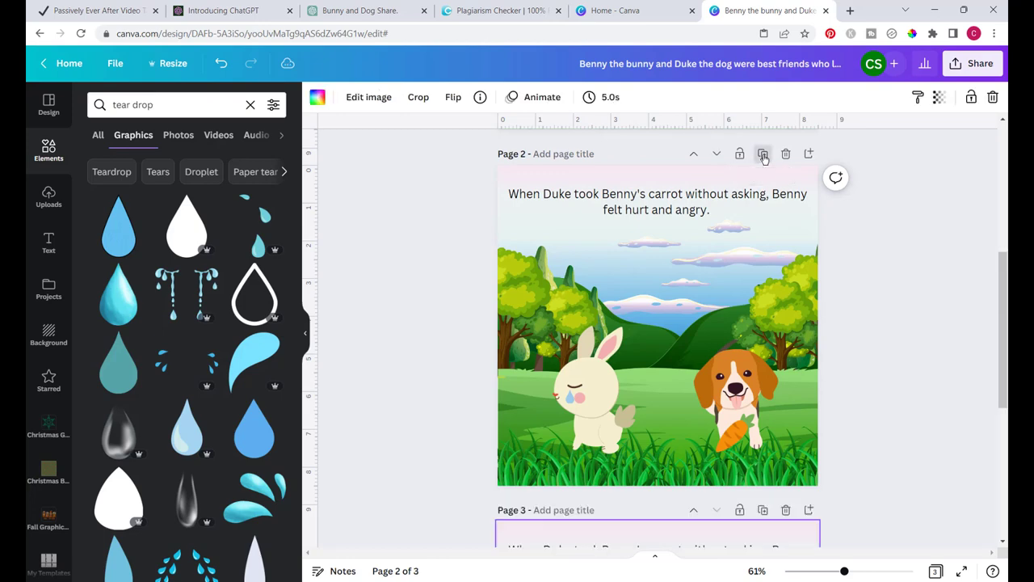
click(598, 394)
key(Delete)
click(570, 396)
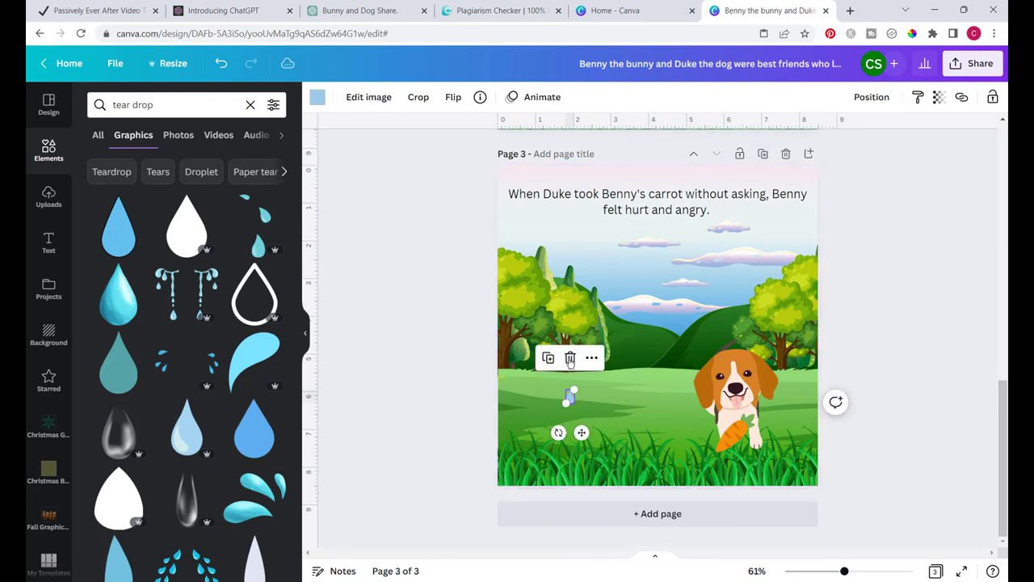
key(Delete)
click(747, 373)
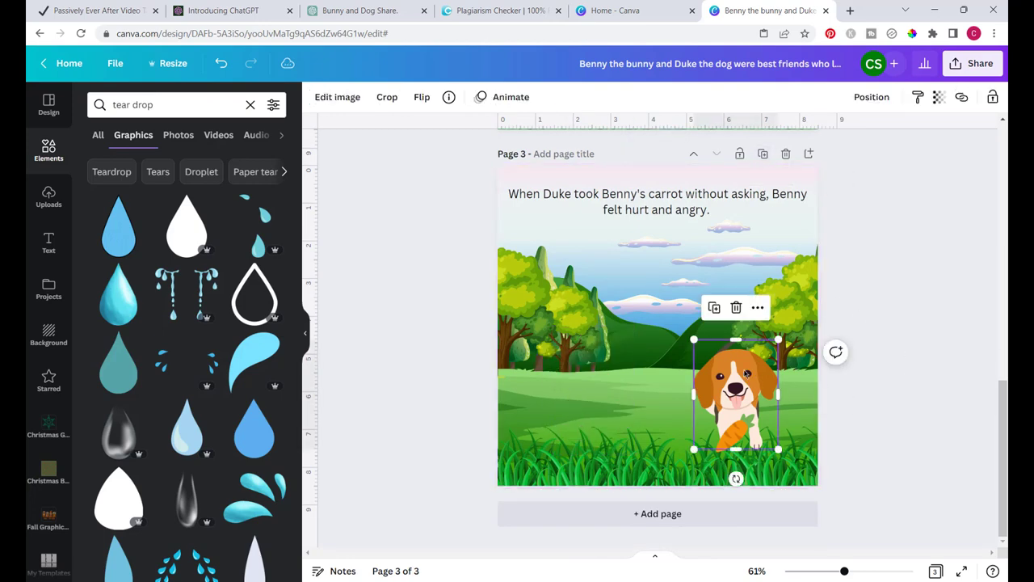
click(735, 307)
click(734, 436)
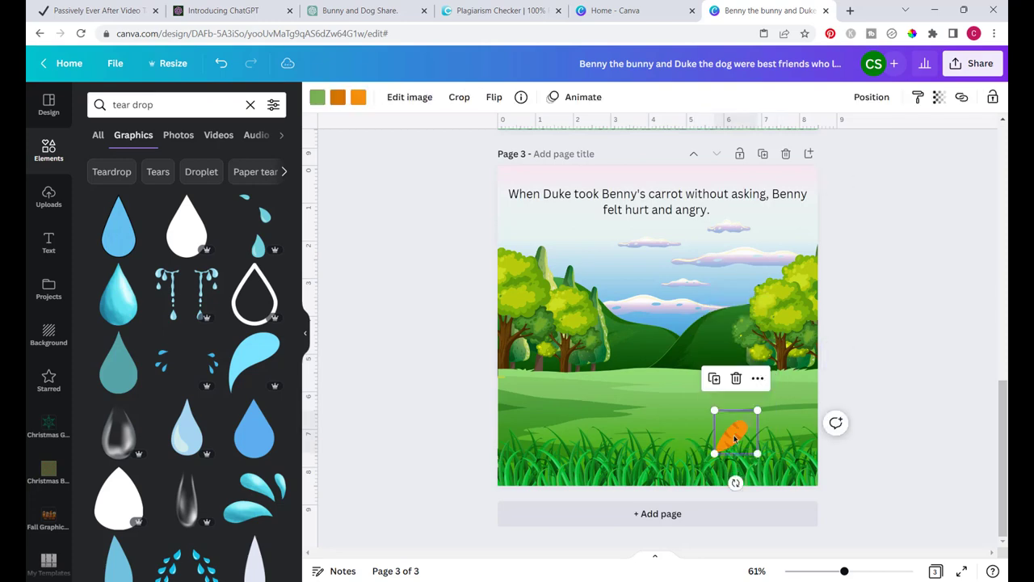
click(735, 378)
Step: Crop and shift page 3's background image left so the trees fill the frame
double_click(630, 369)
drag(630, 370, 447, 357)
key(Return)
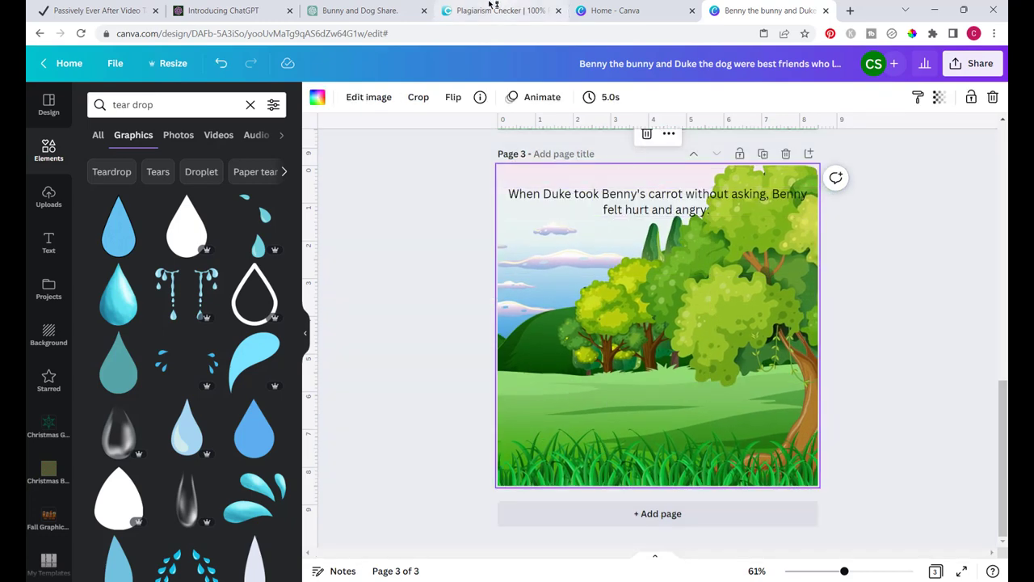
click(368, 11)
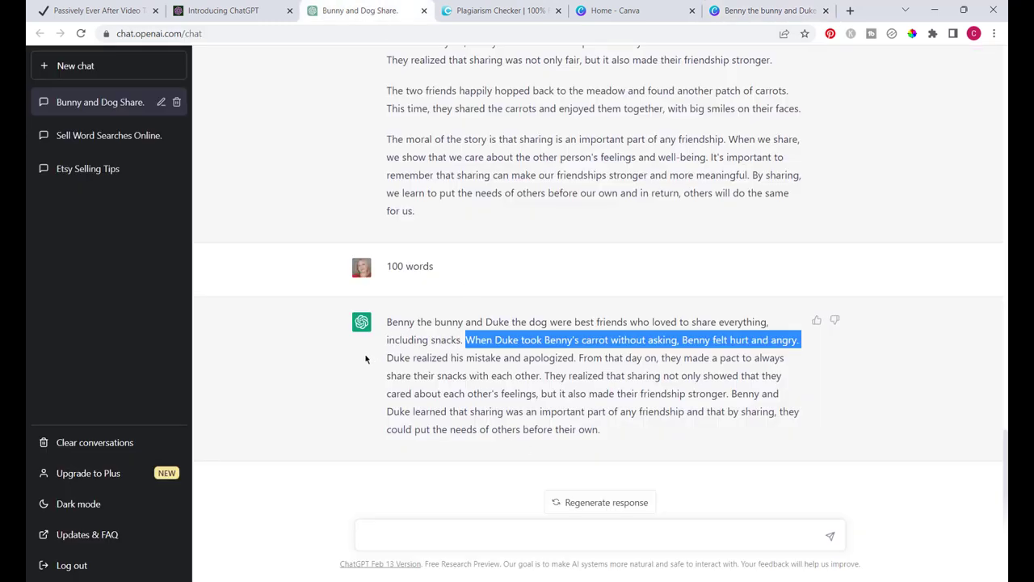
Step: Bring ChatGPT's sentence about Duke apologizing and sharing snacks into page 3's caption
click(853, 365)
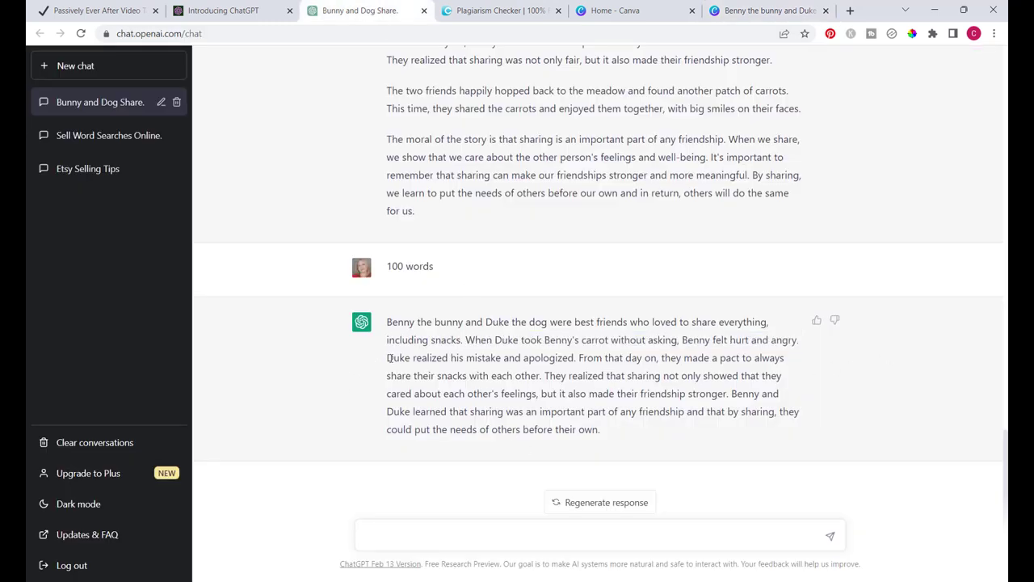
key(ctrl+9)
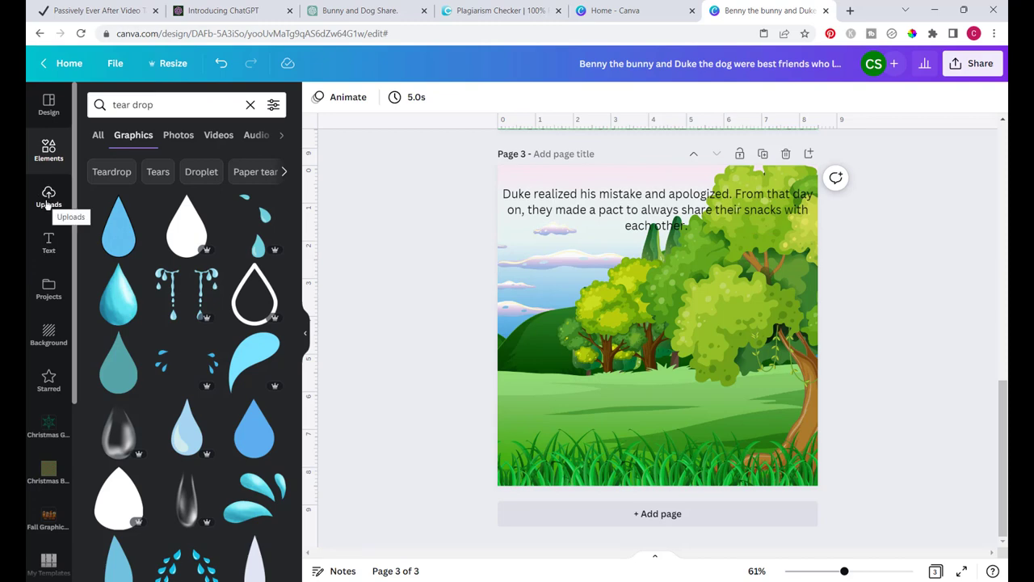
Step: Stretch a white square into a backing box behind page 3's text
click(250, 104)
key(Escape)
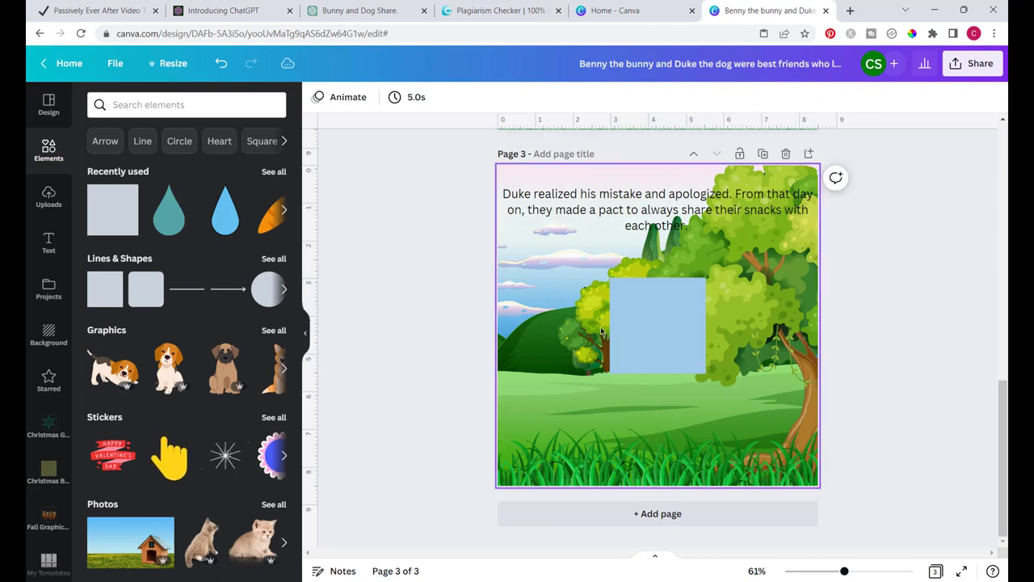
drag(658, 321, 716, 210)
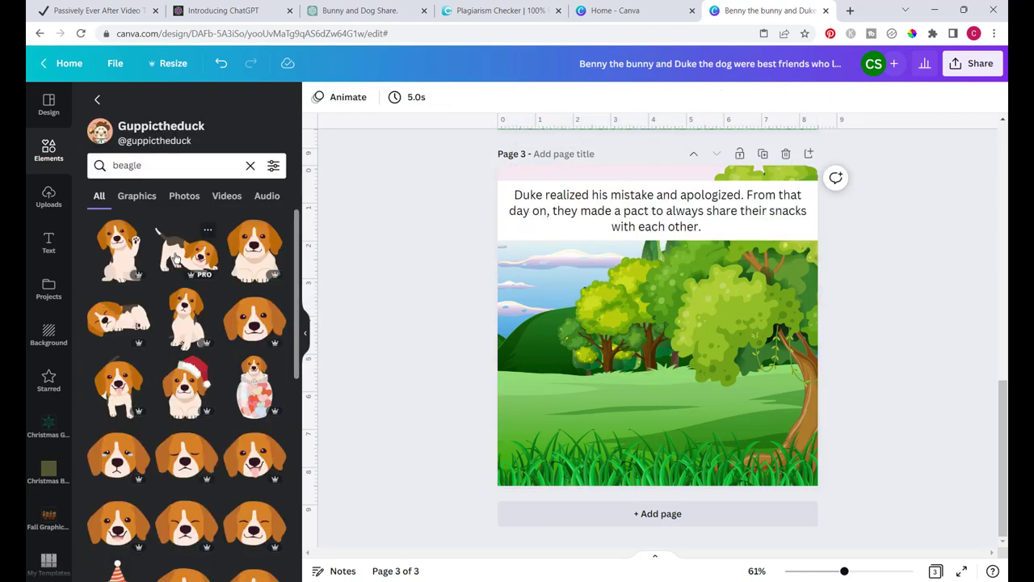
Step: Place a beagle sticker and a 'bunny' sticker together on the grass, then add page 4
drag(175, 256, 567, 412)
click(250, 165)
text(bunny)
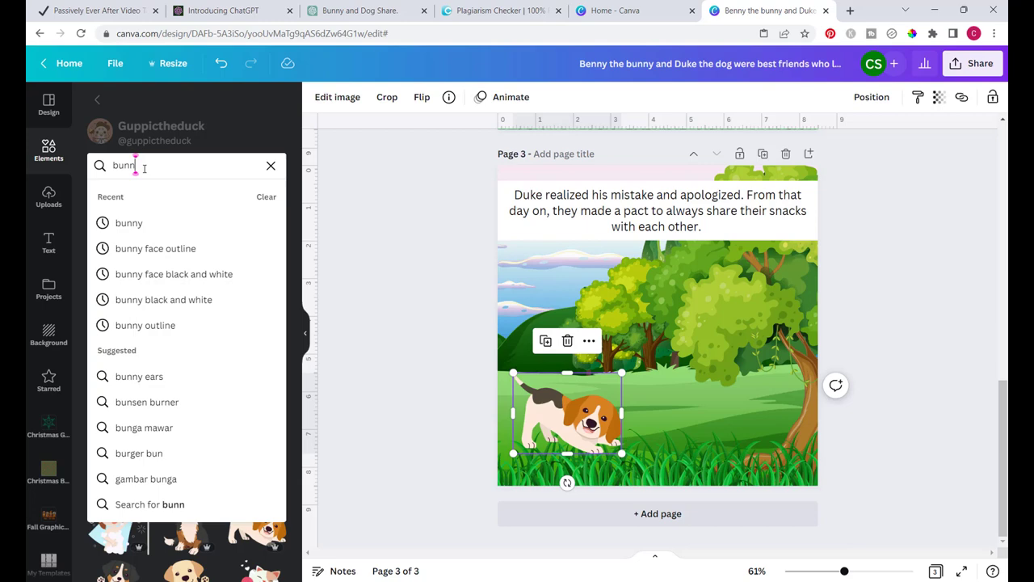
key(Return)
drag(271, 315, 711, 416)
click(902, 299)
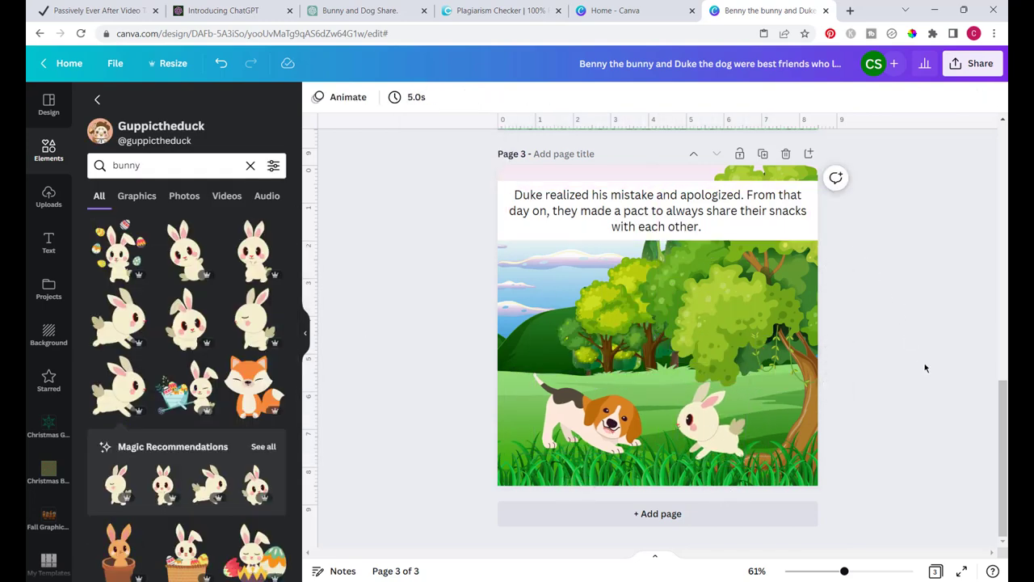
click(643, 515)
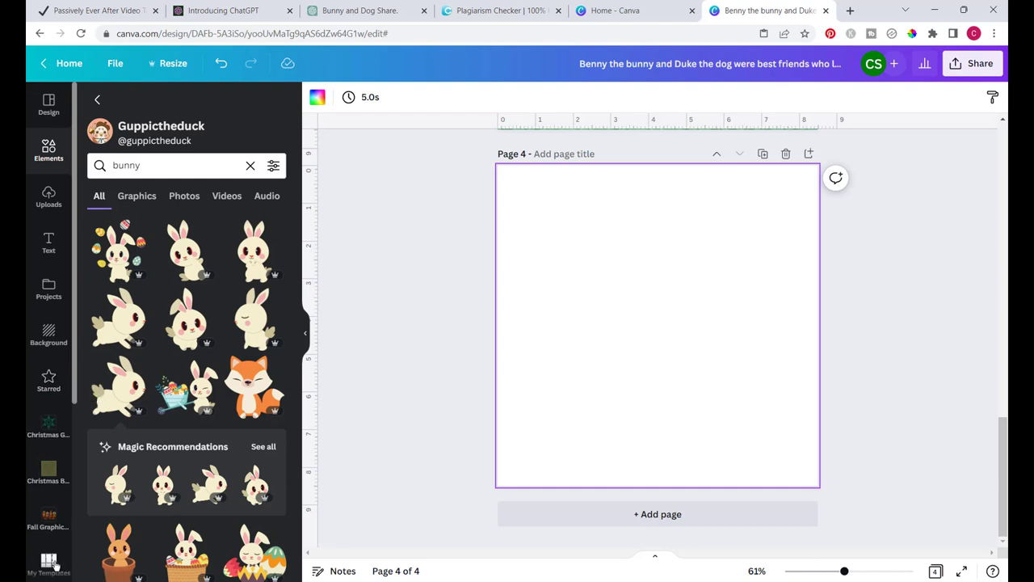
Step: Generate a Text to Image picture from the prompt 'illustration of a dog and bunny outdoors'
scroll(50, 540, down, 3)
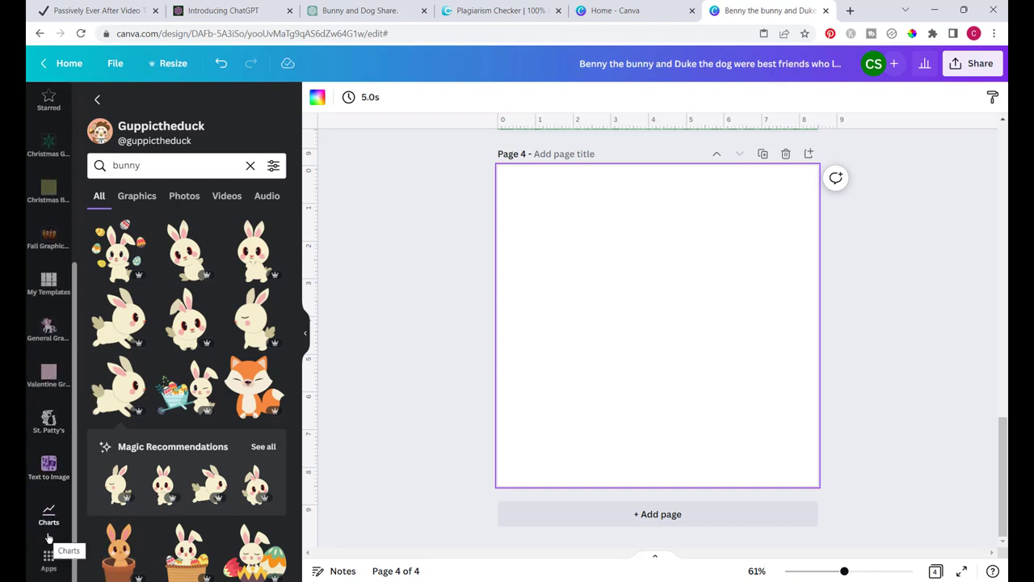
click(49, 558)
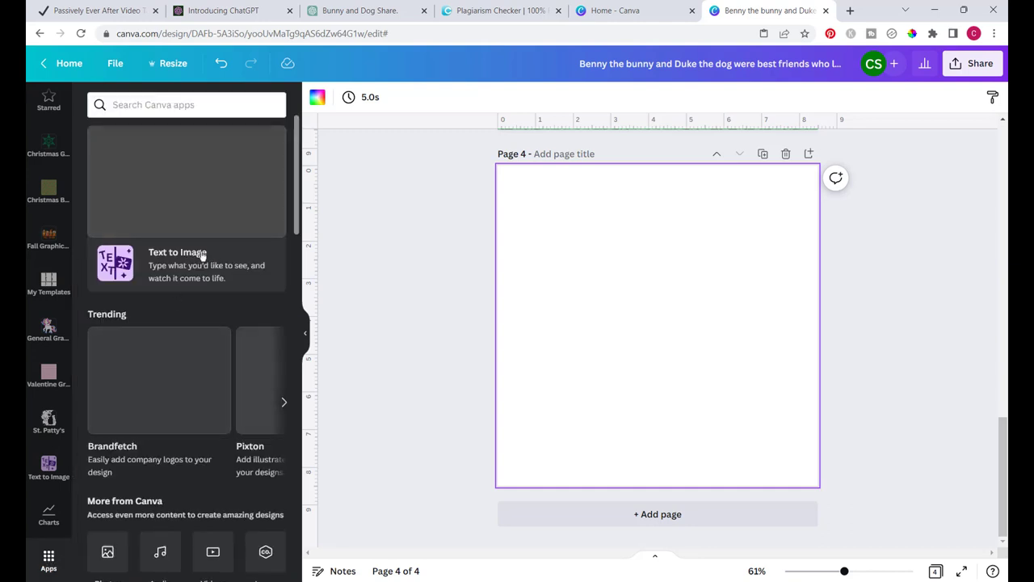
click(198, 262)
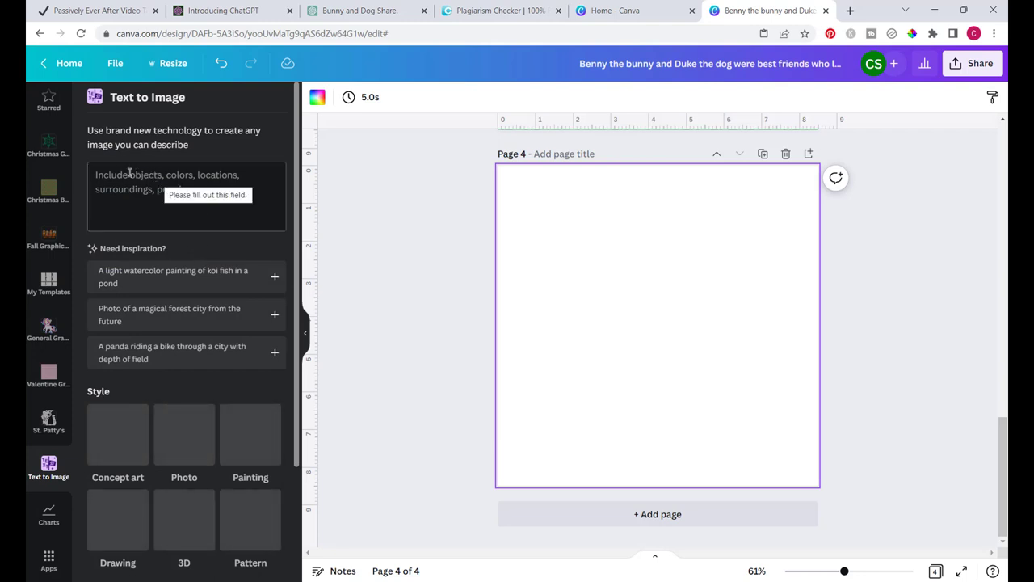
click(101, 175)
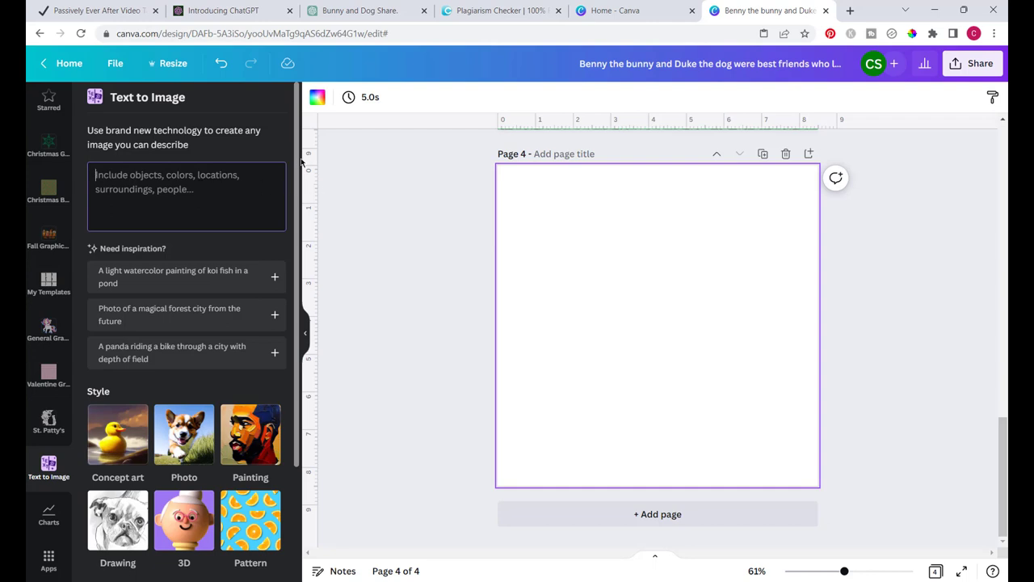
text(the)
key(BackSpace)
key(BackSpace)
key(BackSpace)
text(illustration of)
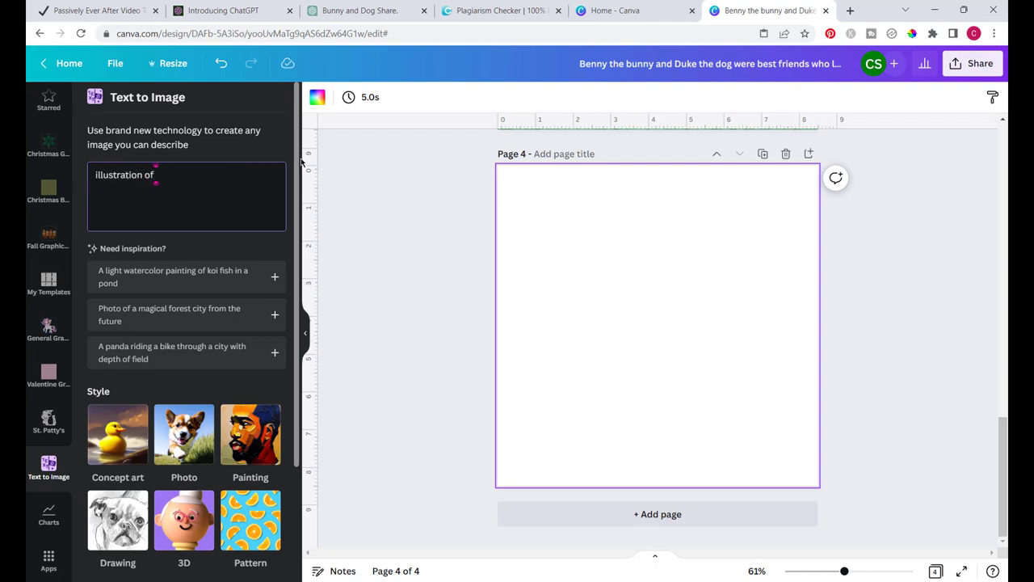
text( a dog and bunny outdoors)
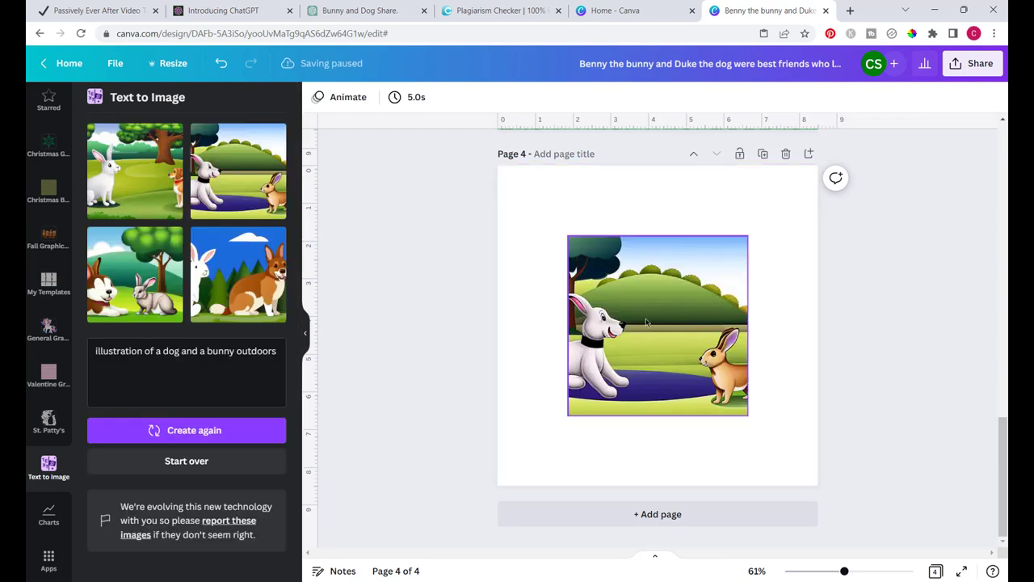
Step: Place the generated dog-and-bunny image on page 4 and enlarge it to fill the page
drag(646, 325, 576, 256)
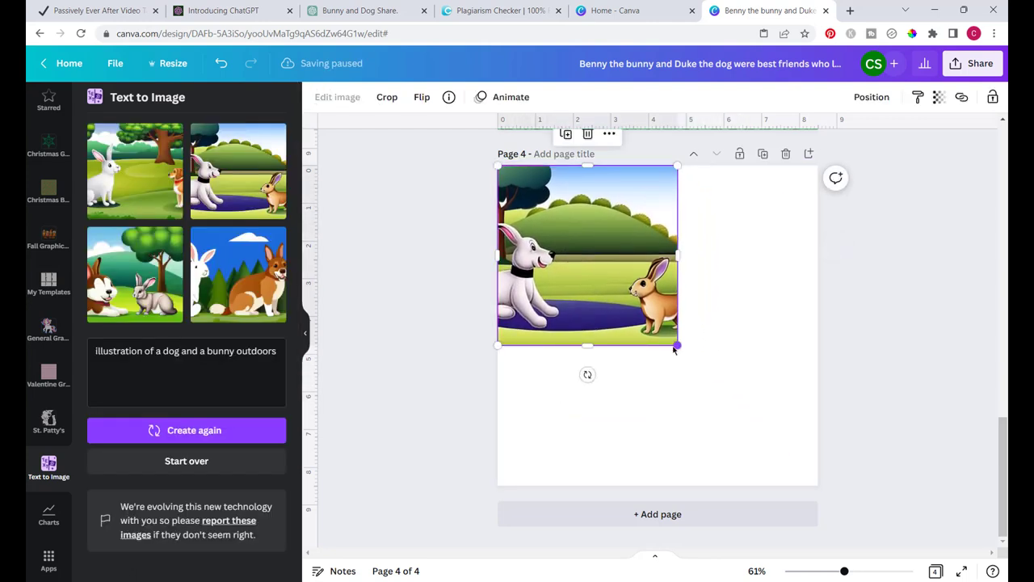
drag(677, 344, 864, 440)
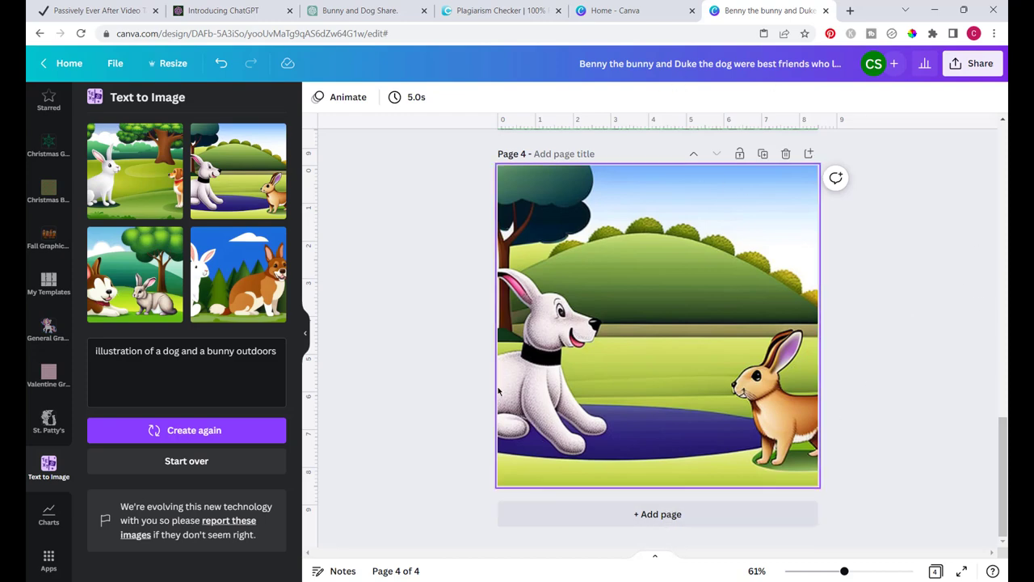
scroll(905, 267, up, 5)
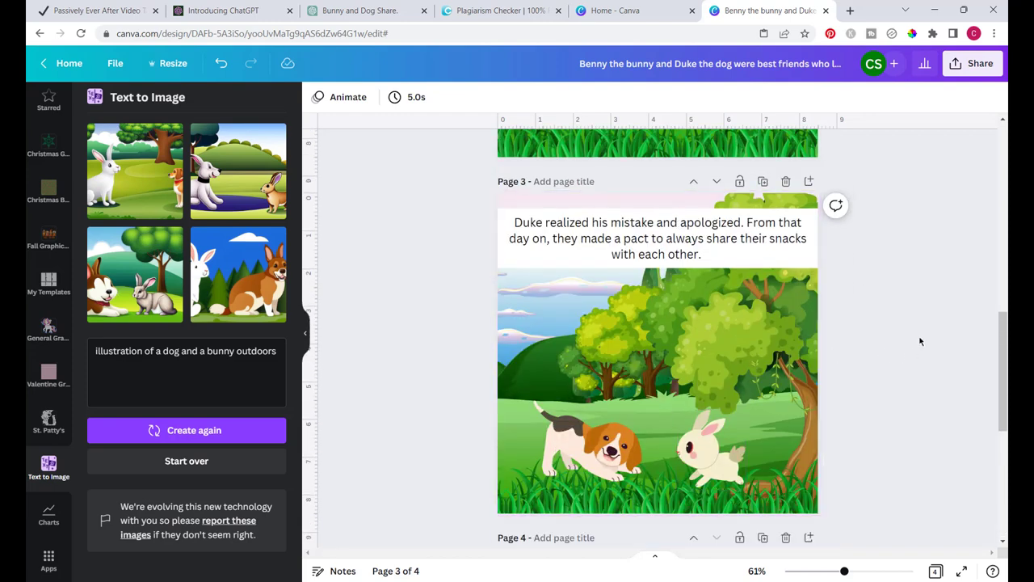
scroll(919, 339, down, 5)
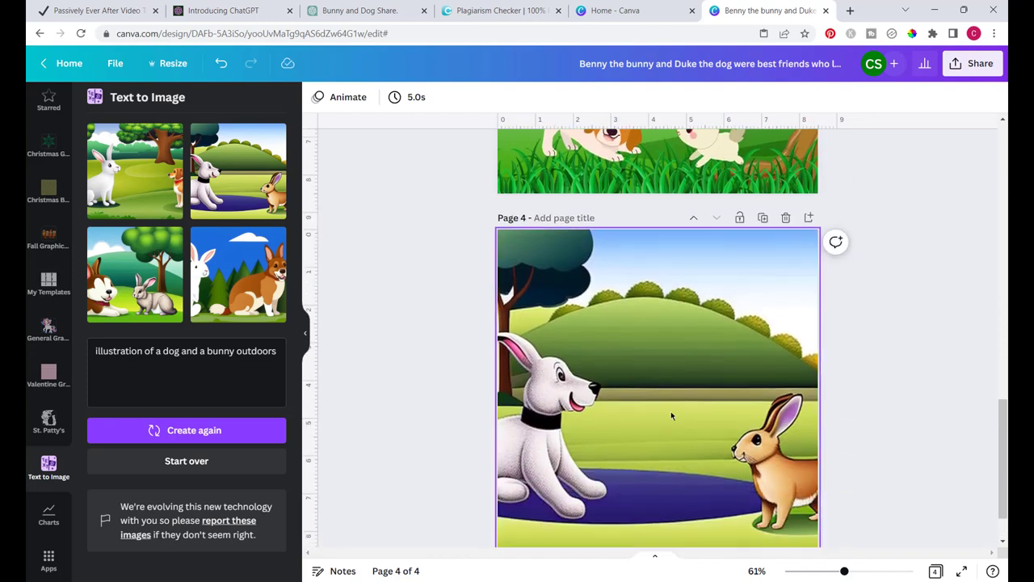
scroll(840, 333, down, 1)
scroll(848, 325, up, 1)
Step: Delete page 4 with its generated image and add a fresh blank page after page 3
click(784, 218)
scroll(873, 312, up, 3)
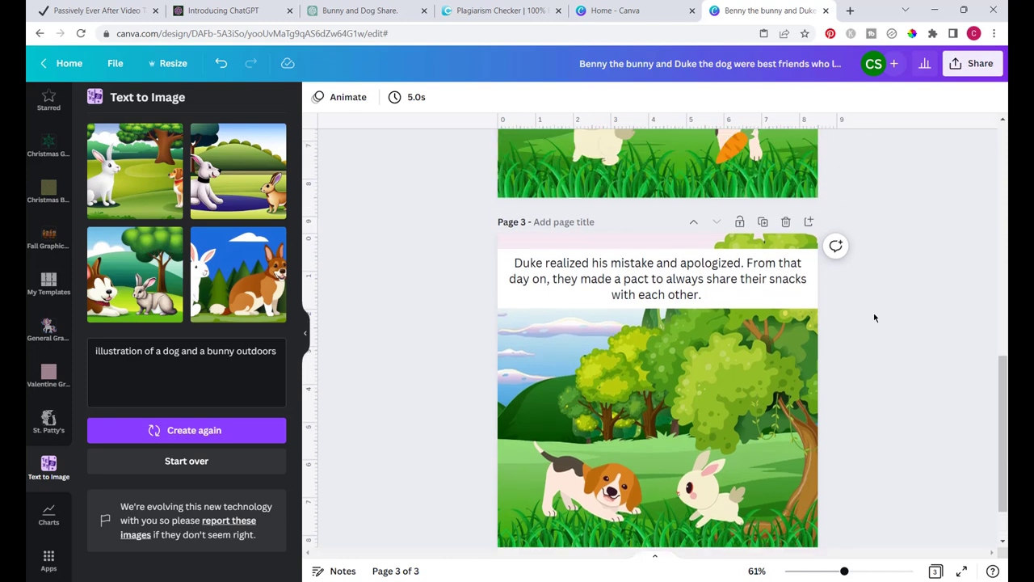
scroll(874, 313, down, 3)
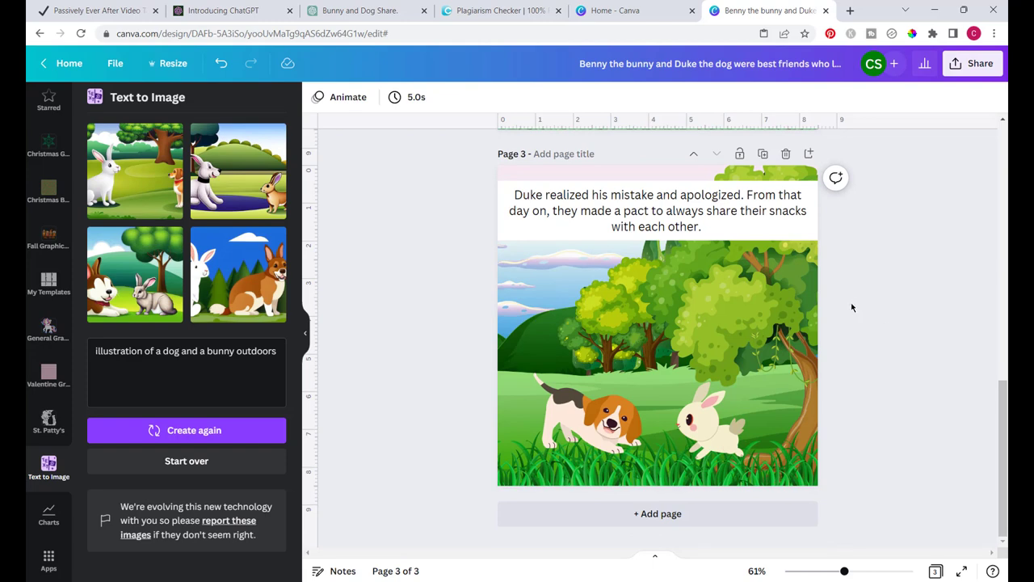
scroll(850, 302, up, 2)
scroll(850, 309, down, 2)
click(651, 514)
Step: Copy page 3's meadow illustration and paste it onto the blank page 4
scroll(882, 305, up, 5)
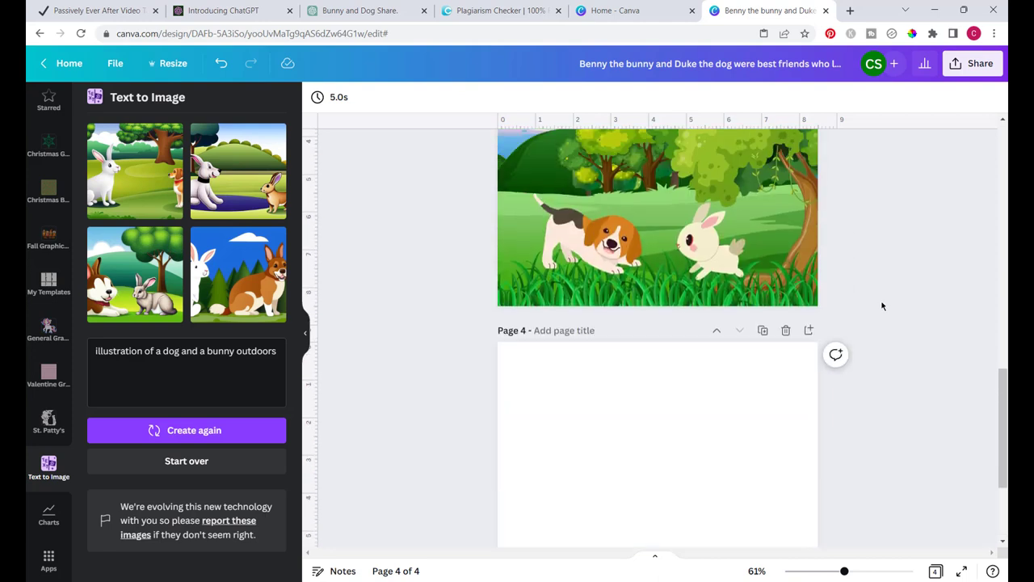
click(623, 286)
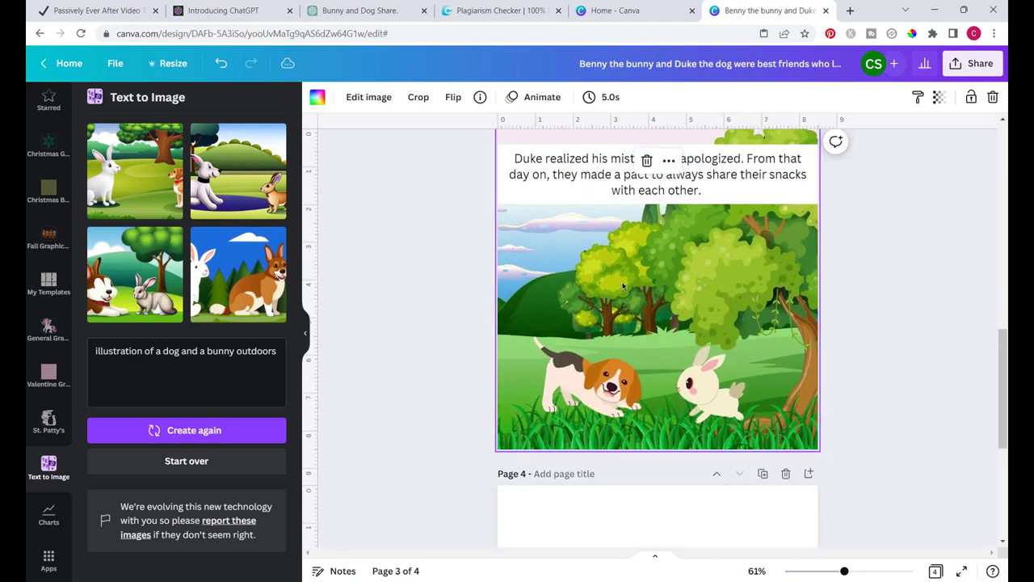
scroll(884, 280, up, 3)
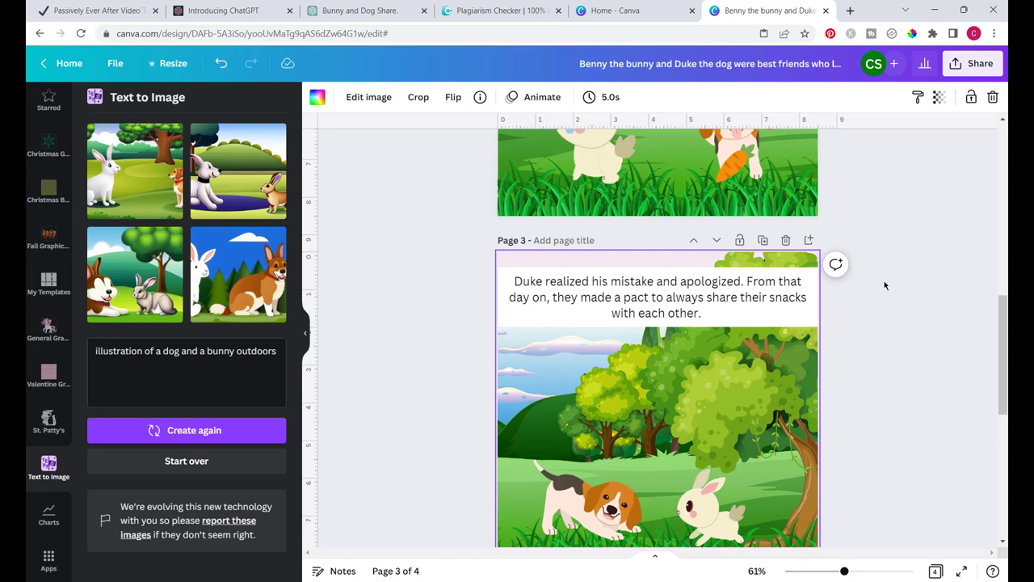
scroll(883, 280, down, 1)
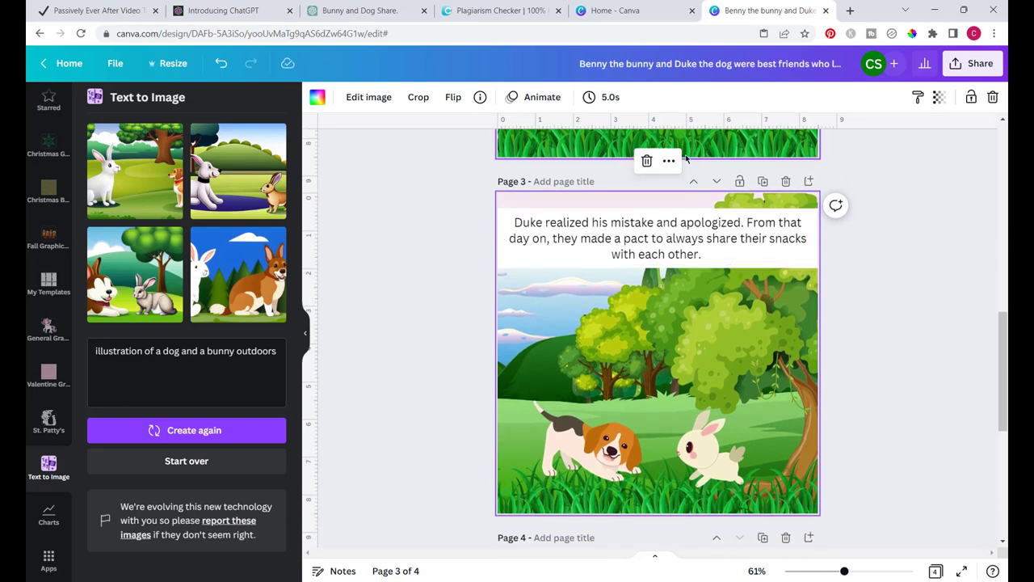
right_click(686, 275)
click(725, 297)
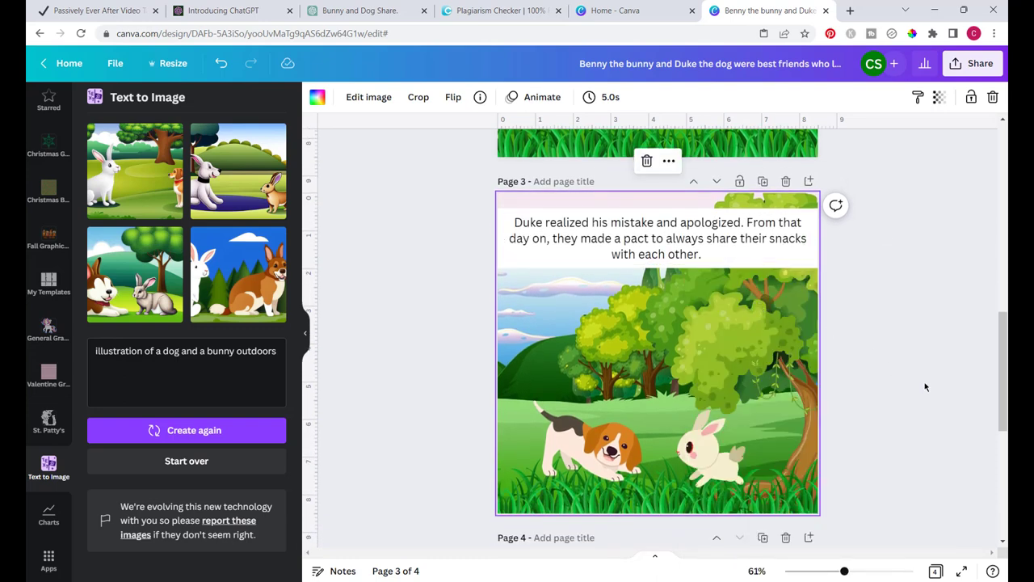
scroll(925, 386, down, 3)
right_click(602, 391)
click(640, 431)
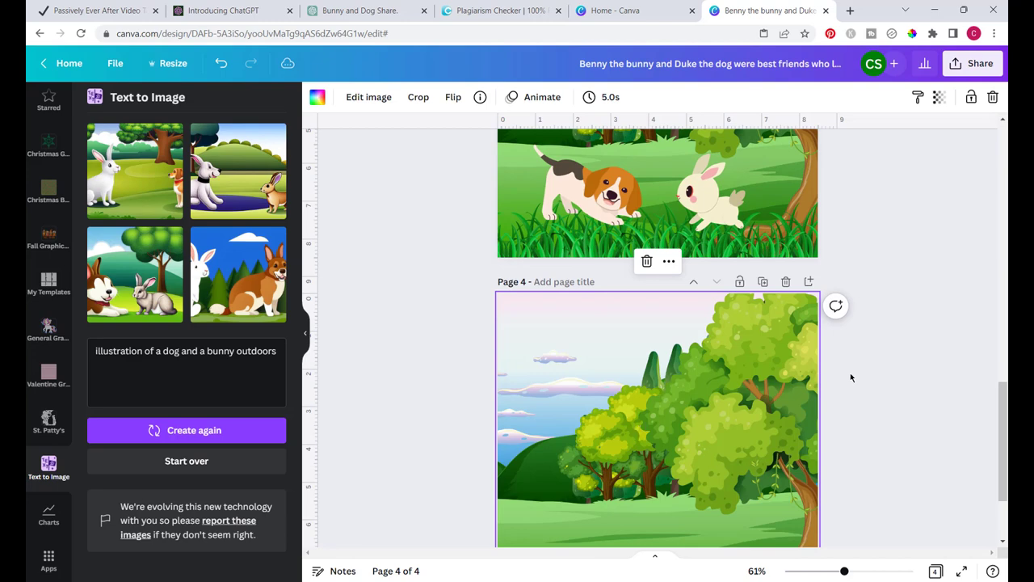
scroll(932, 371, down, 2)
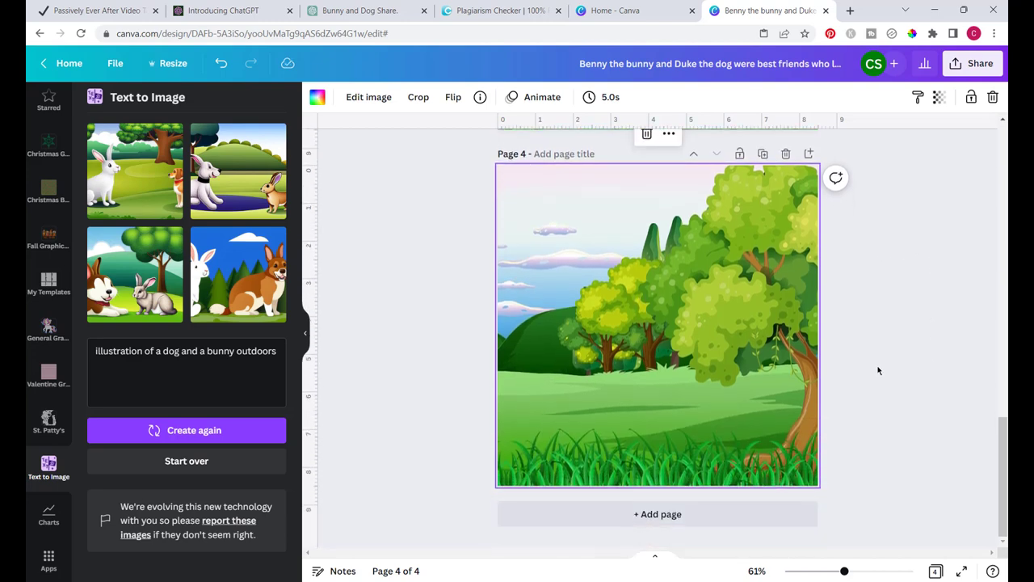
Step: Reframe page 4's image to show only the trees and add a sitting beagle graphic
double_click(620, 320)
drag(600, 320, 707, 310)
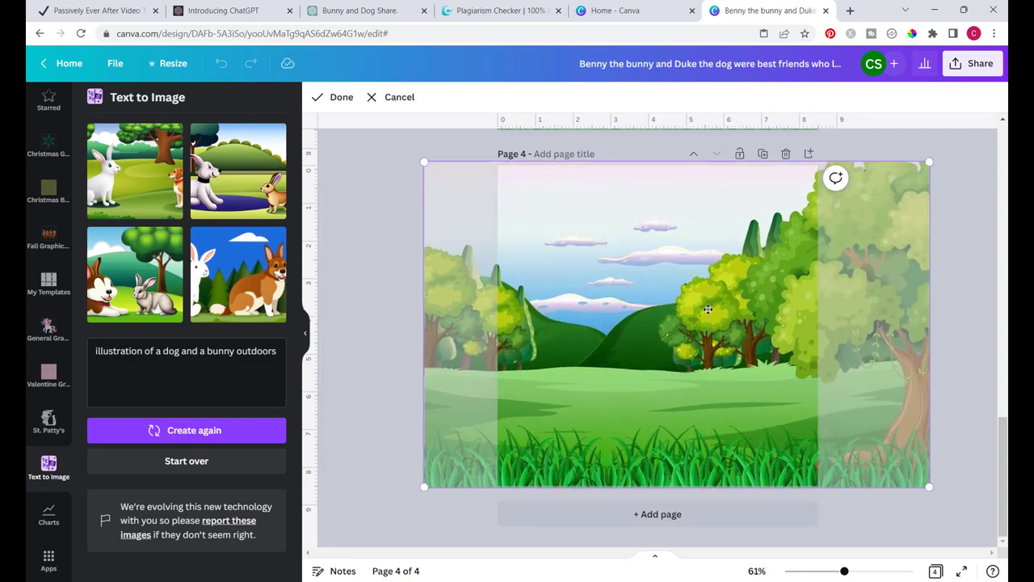
click(967, 257)
click(415, 392)
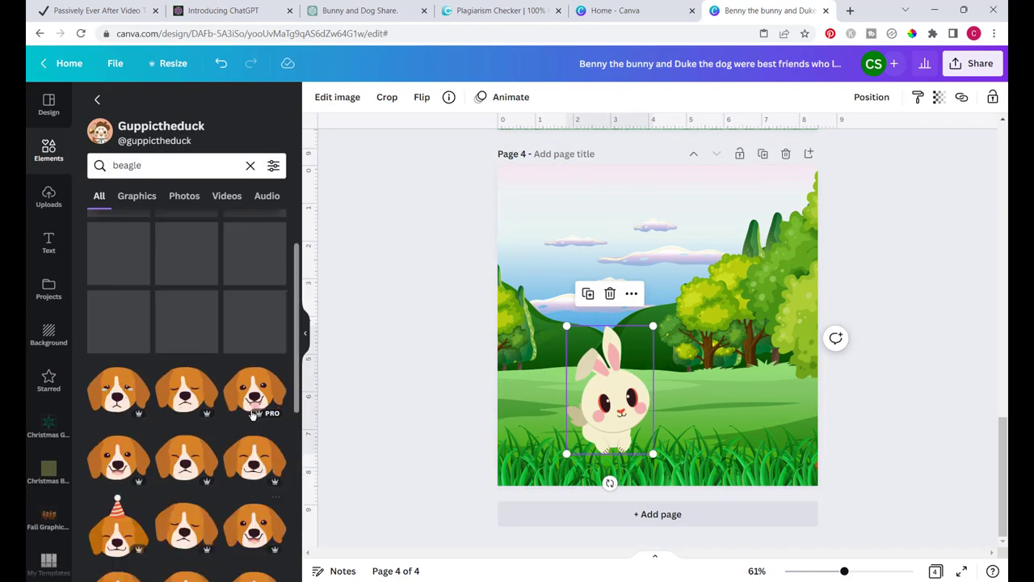
click(253, 251)
click(737, 387)
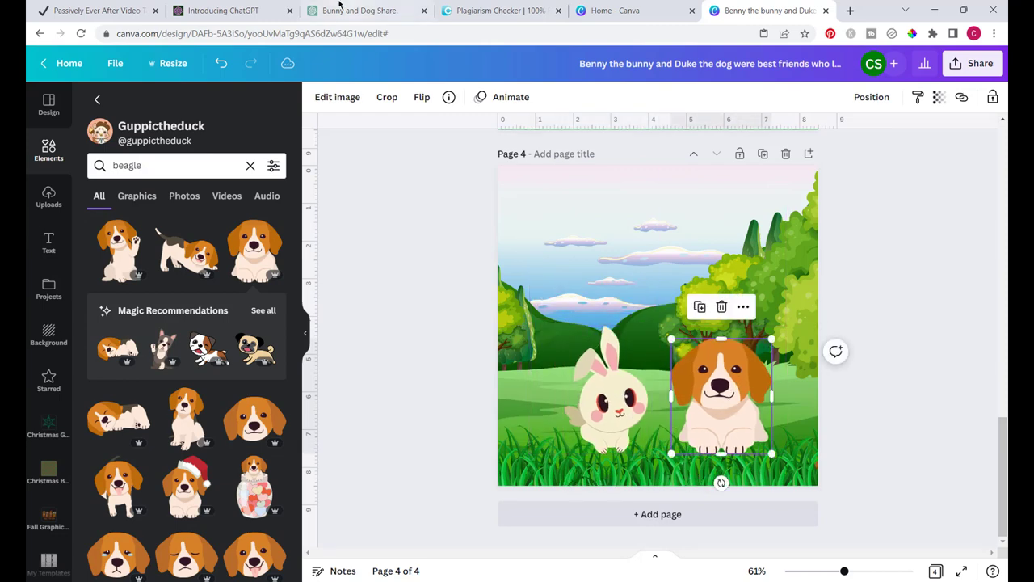
Step: Ask ChatGPT to 'write a title for the story' in the Bunny and Dog Share conversation
click(363, 13)
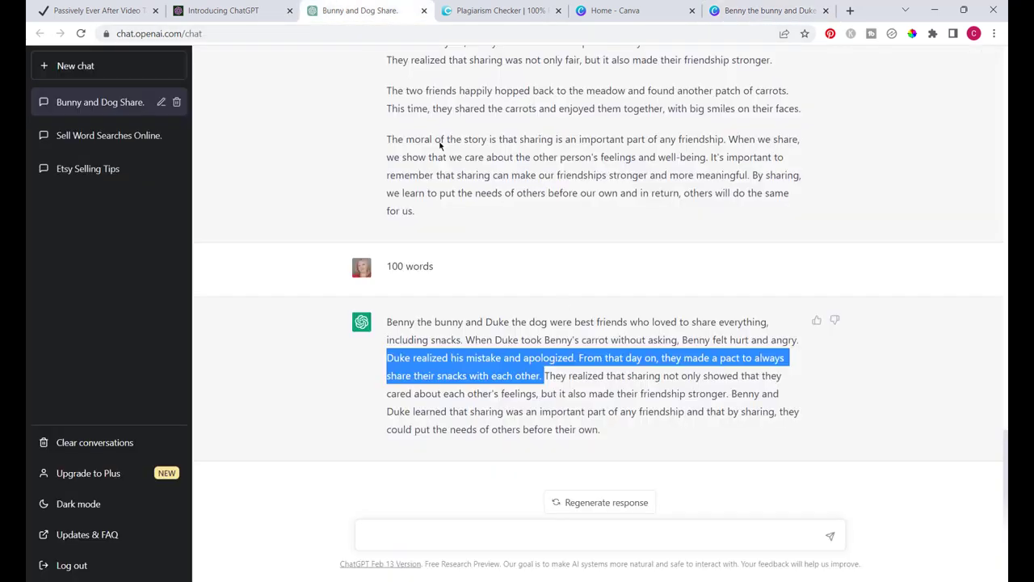
click(370, 531)
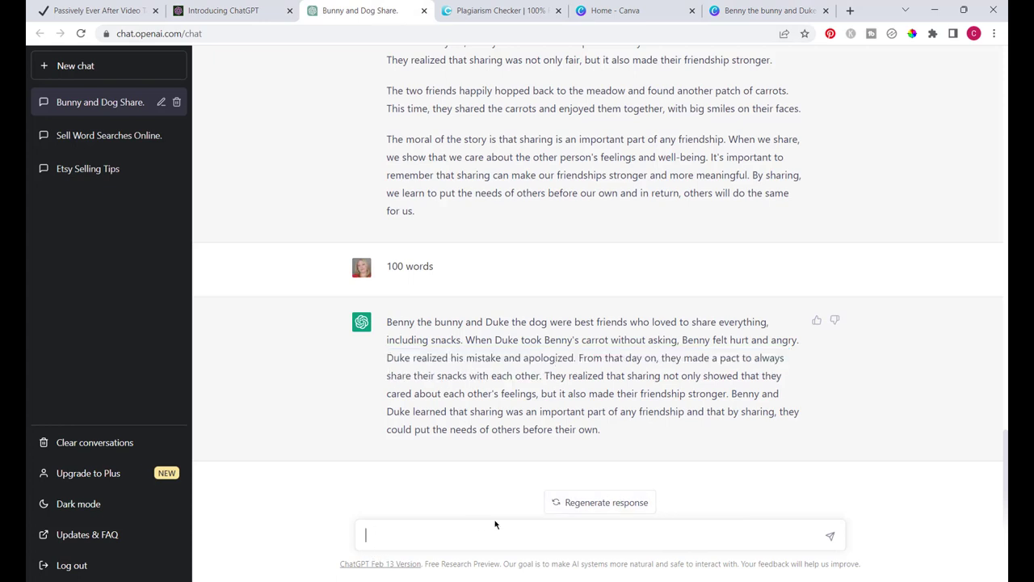
text(write a title for the story)
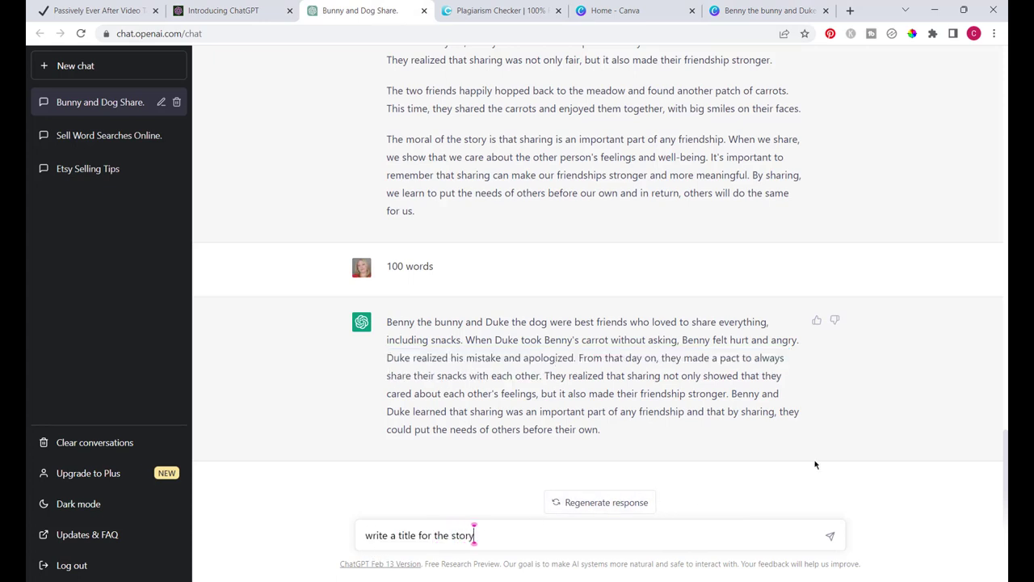
key(Return)
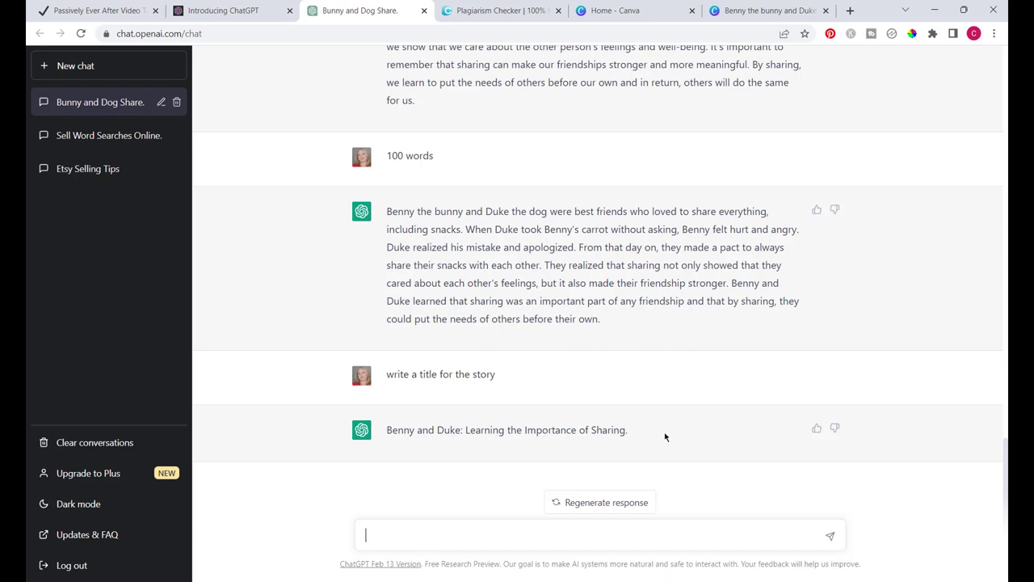
Step: Set page 4's title 'BENNY AND DUKE LEARN TO SHARE' in christmas snowball font, enlarged on two lines
click(767, 11)
drag(565, 275, 509, 256)
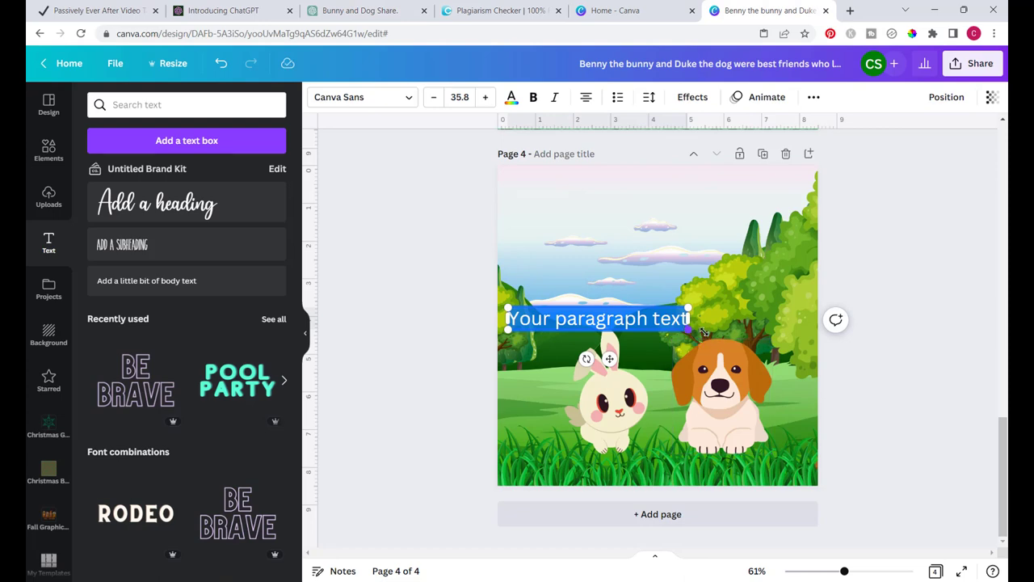
drag(704, 331, 745, 350)
click(161, 285)
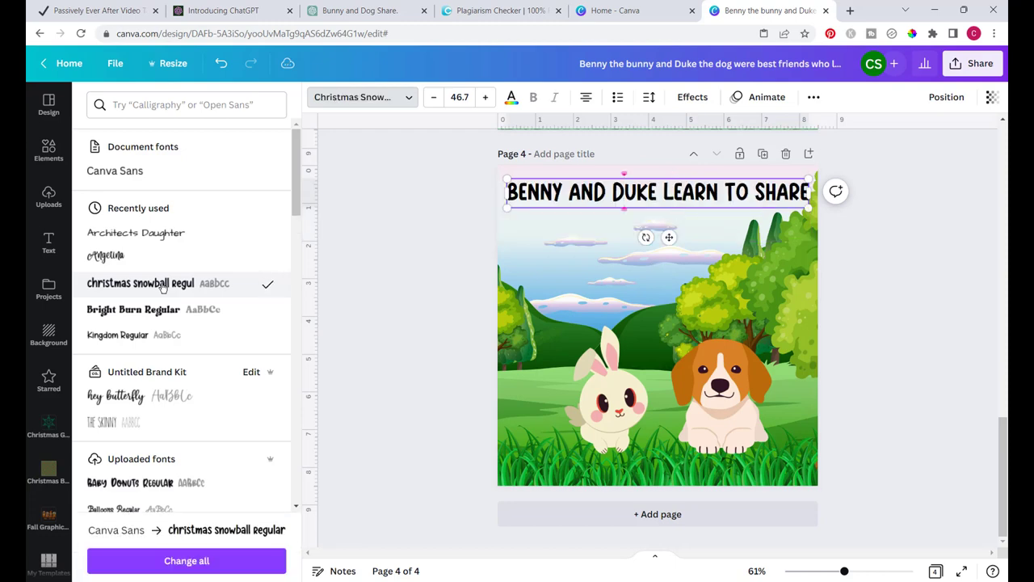
drag(808, 206, 886, 235)
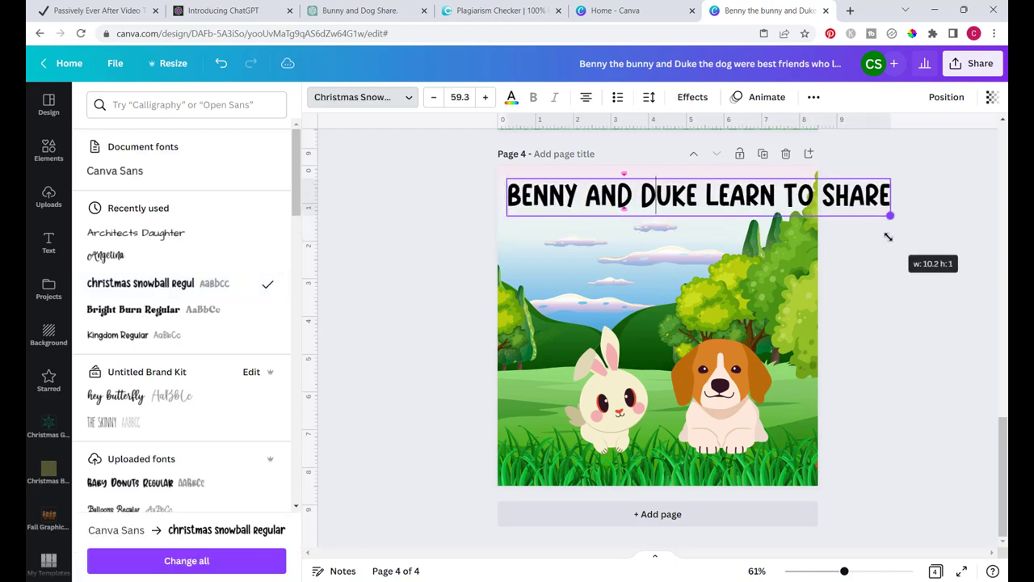
drag(889, 196, 810, 216)
click(962, 351)
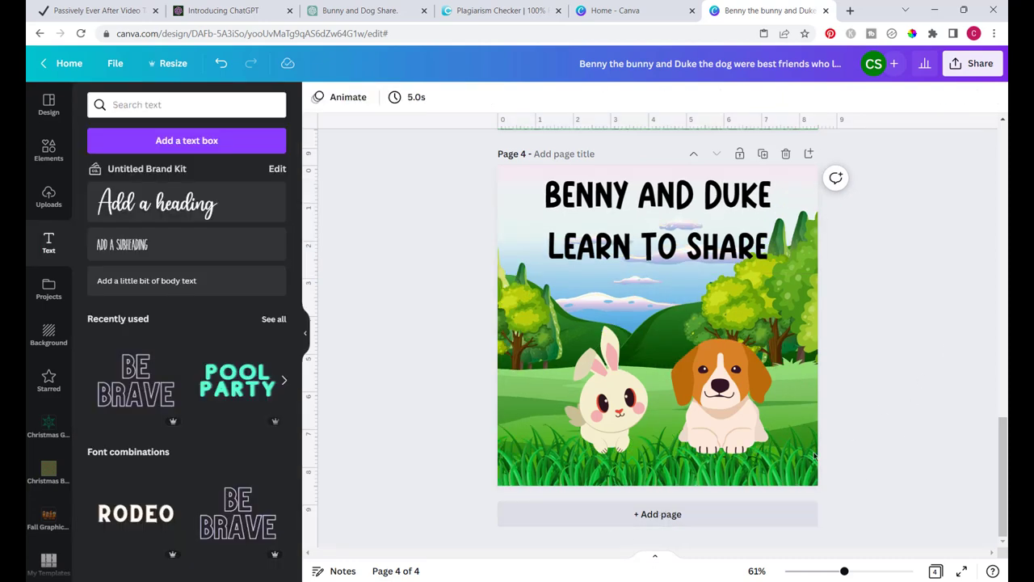
Step: Add page 5 and paste in a copy of the meadow-and-trees scene image
click(650, 515)
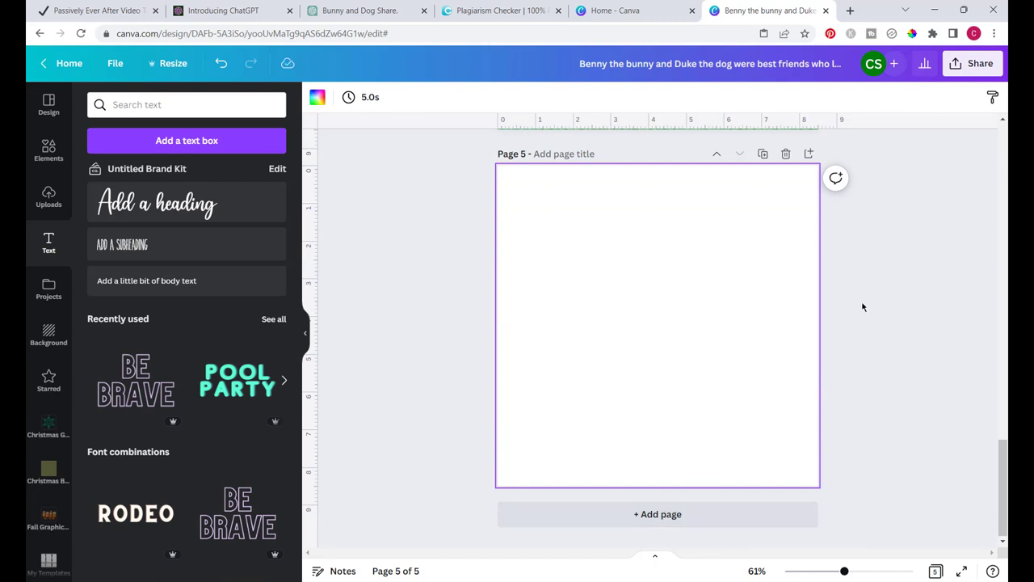
scroll(863, 307, up, 5)
click(780, 348)
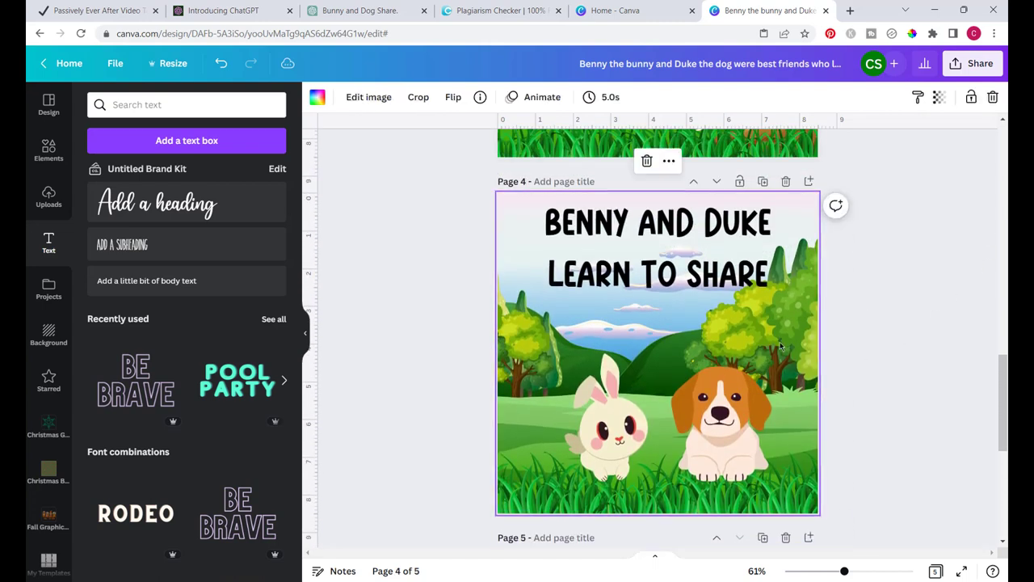
right_click(780, 348)
click(813, 293)
scroll(711, 388, down, 3)
right_click(661, 372)
click(709, 430)
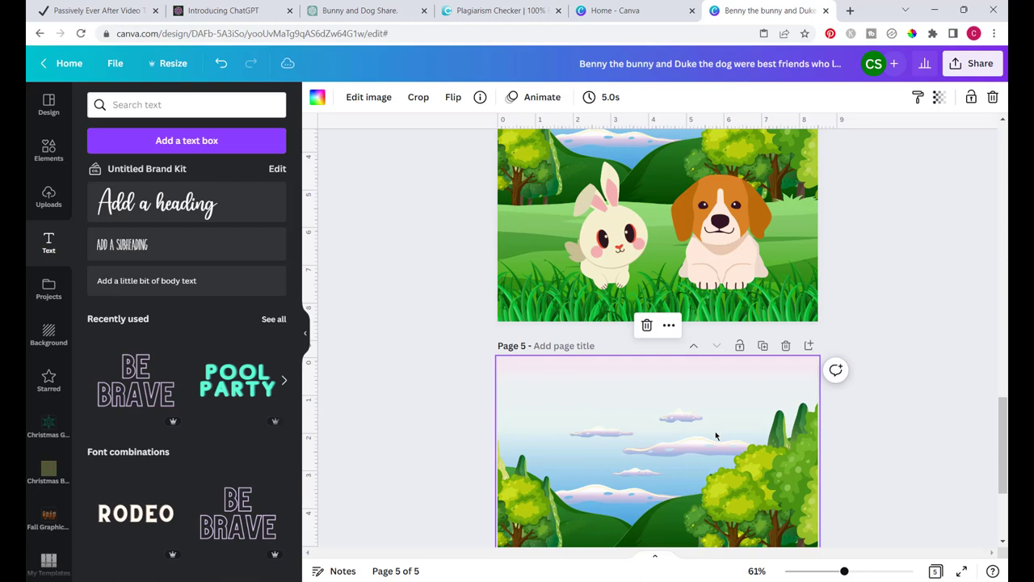
double_click(716, 436)
click(932, 346)
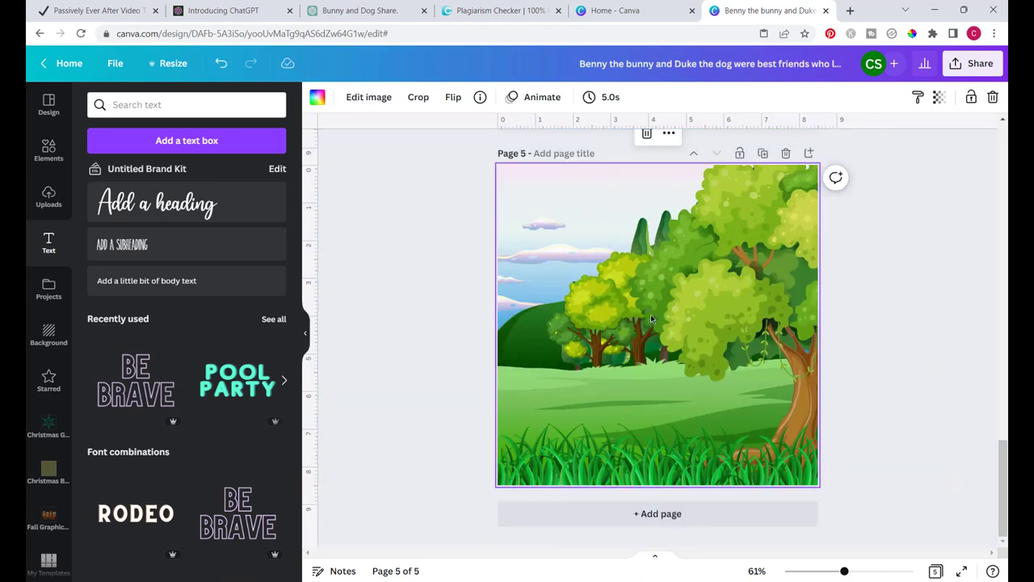
click(844, 369)
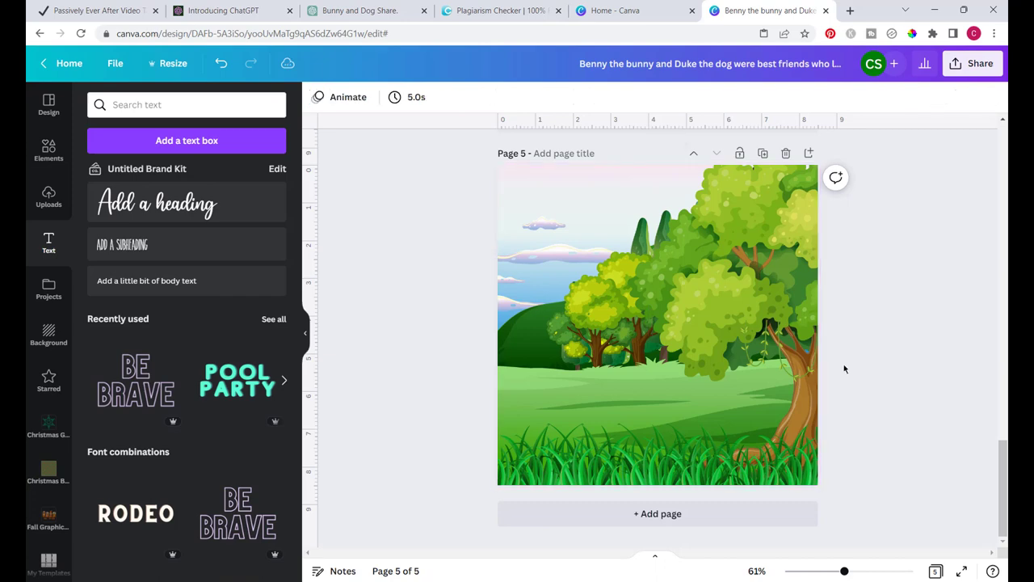
Step: Scroll back through the earlier pages to review the storybook
key(ctrl+z)
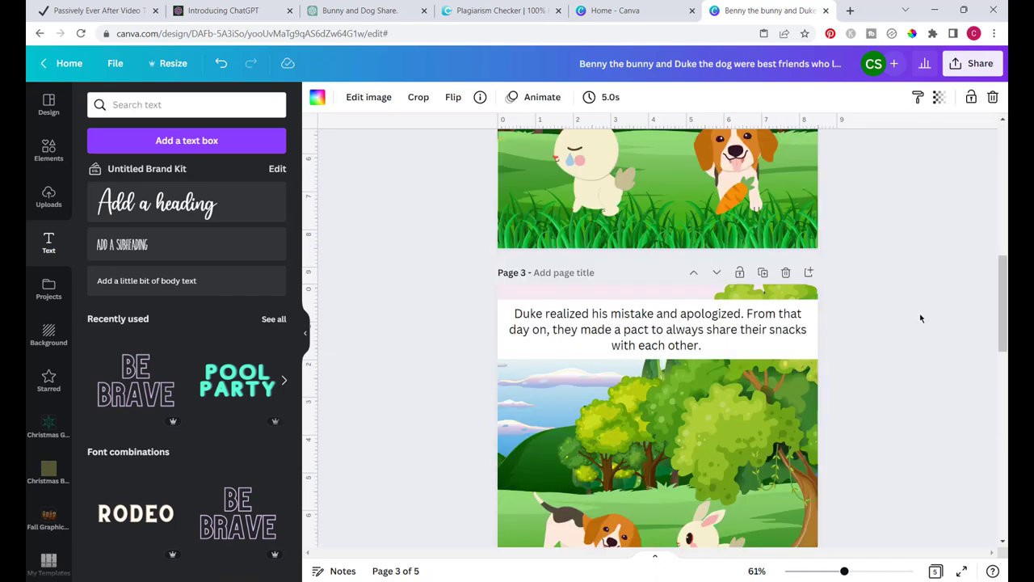
scroll(919, 315, down, 6)
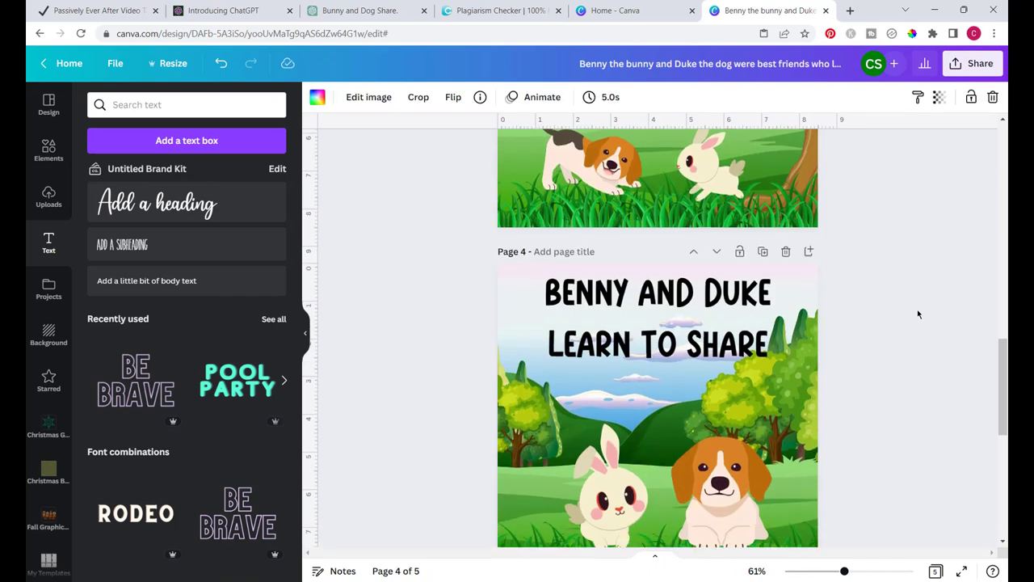
scroll(905, 312, up, 1)
scroll(906, 312, up, 8)
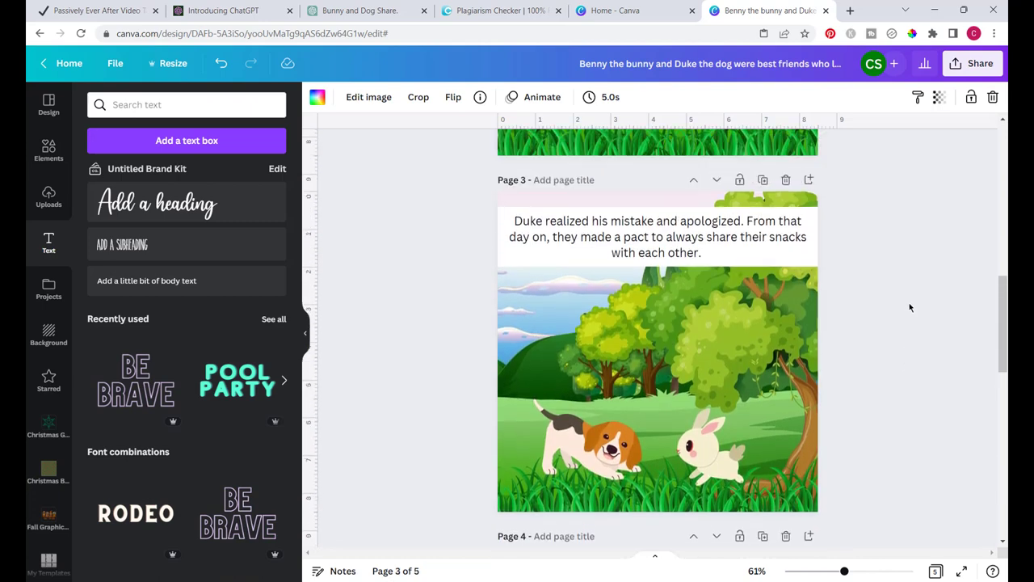
scroll(909, 304, up, 2)
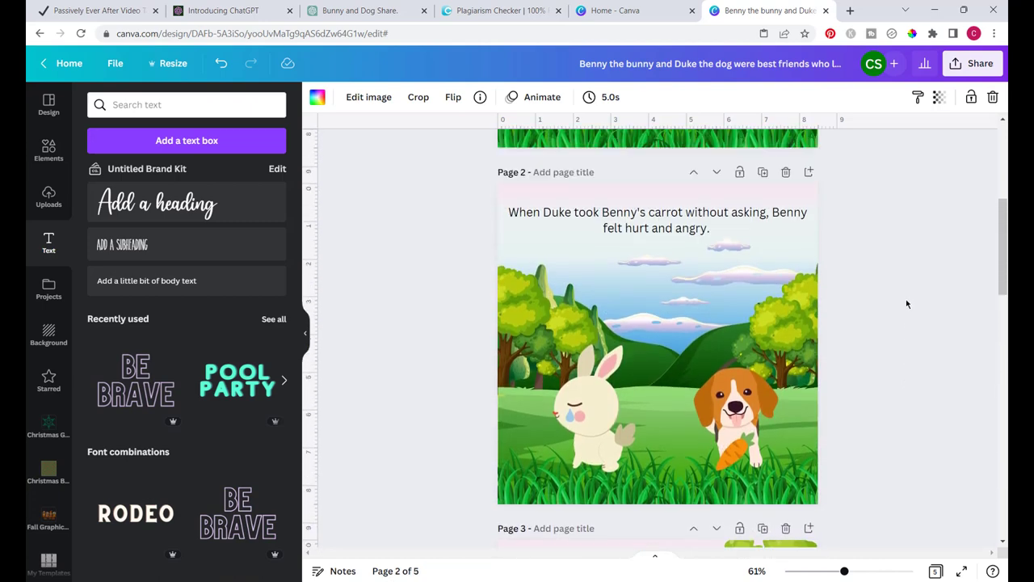
scroll(906, 300, down, 3)
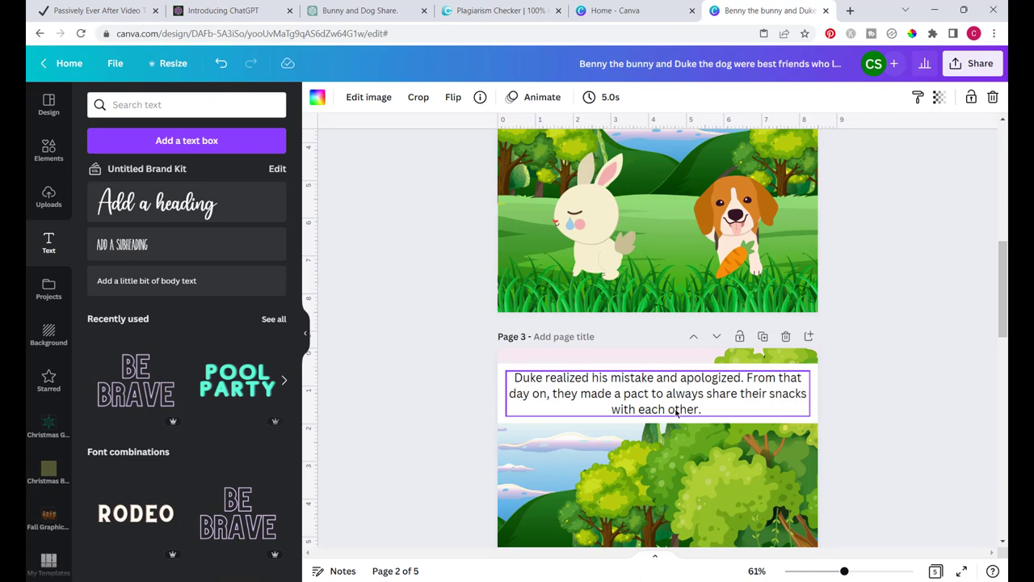
Step: Choose PDF Print as the download file type
click(977, 68)
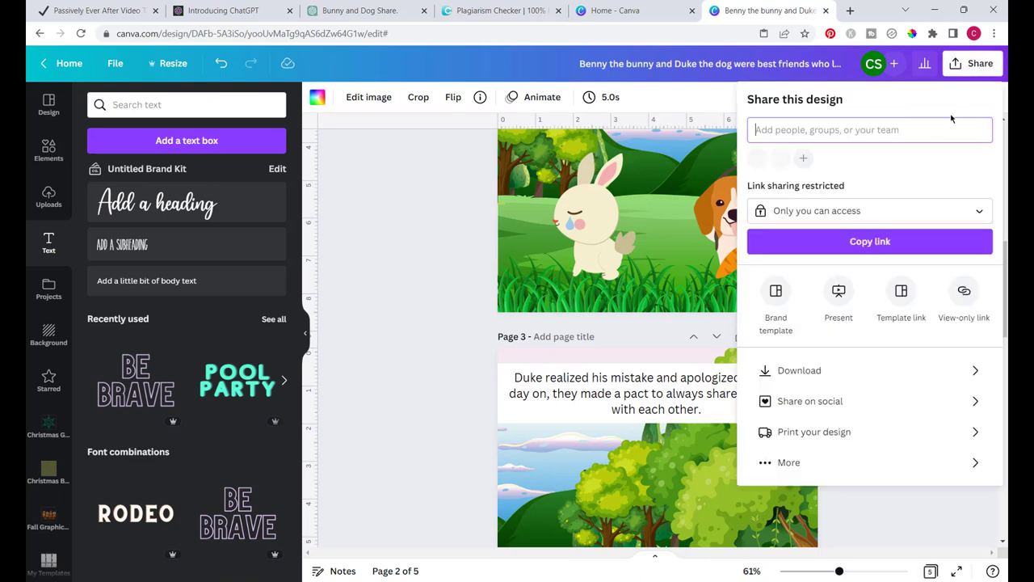
click(969, 370)
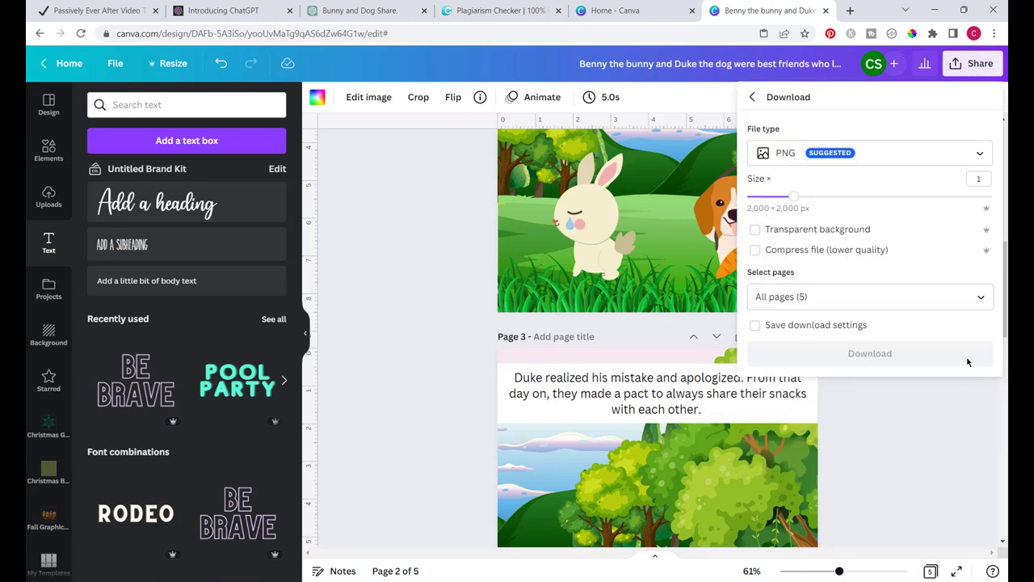
click(974, 154)
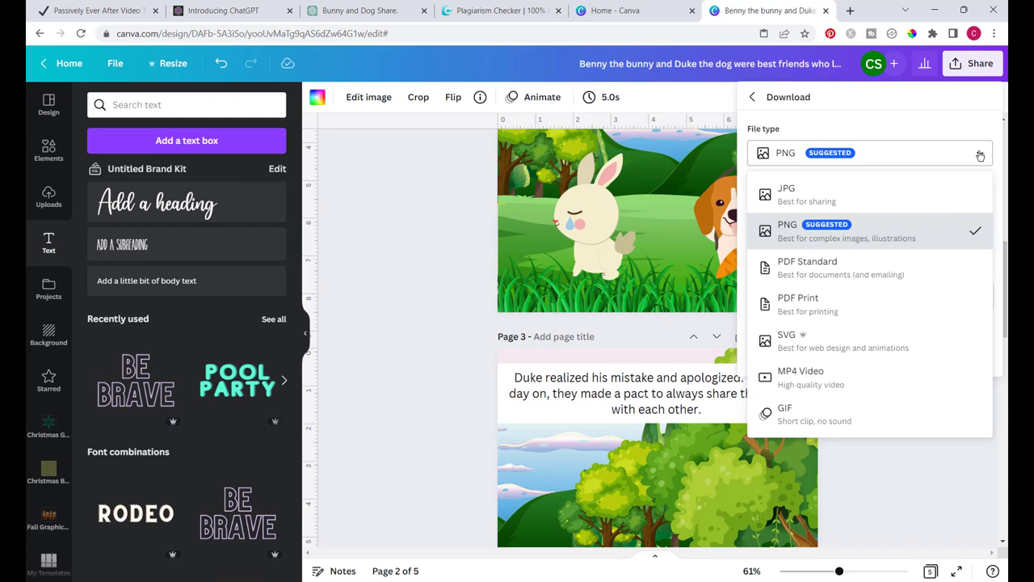
click(794, 304)
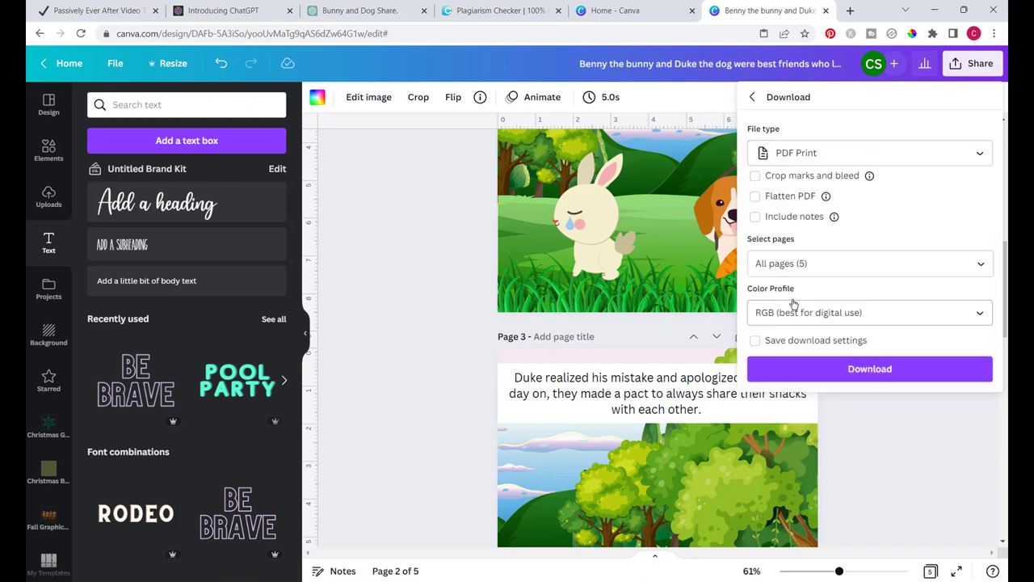
Step: Limit the export to pages 1, 2 and 3
click(978, 266)
click(969, 300)
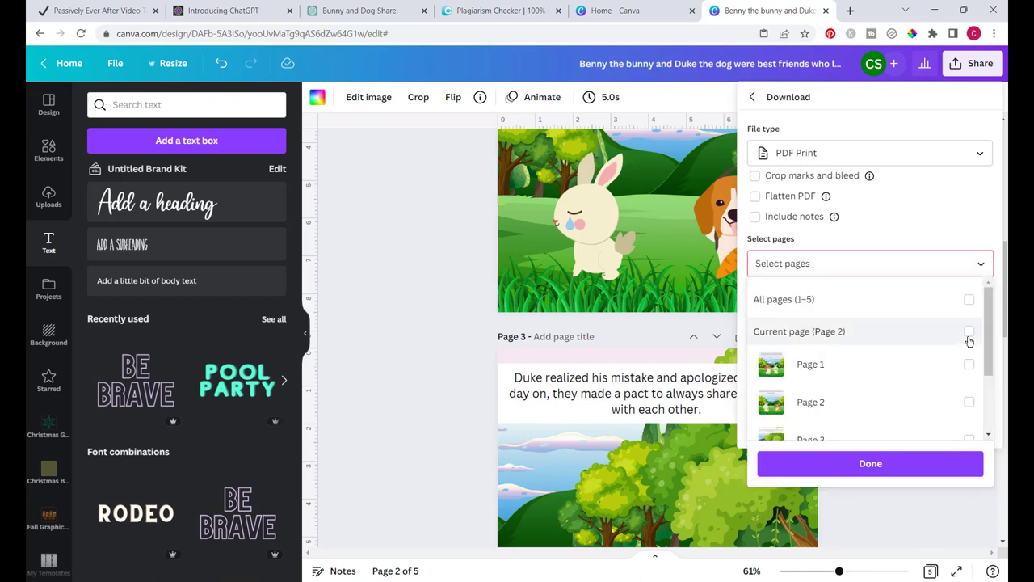
click(968, 332)
click(969, 364)
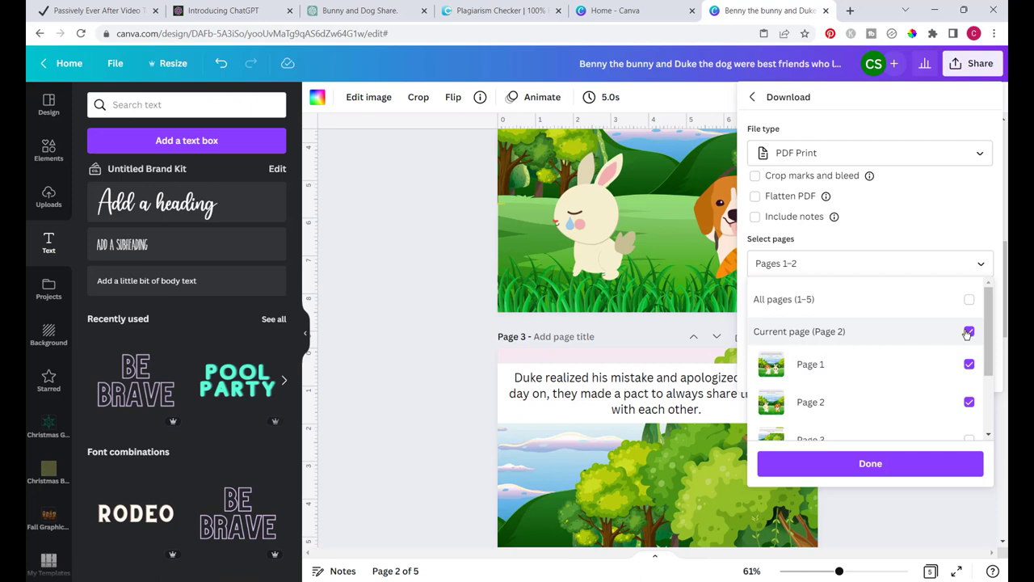
click(968, 331)
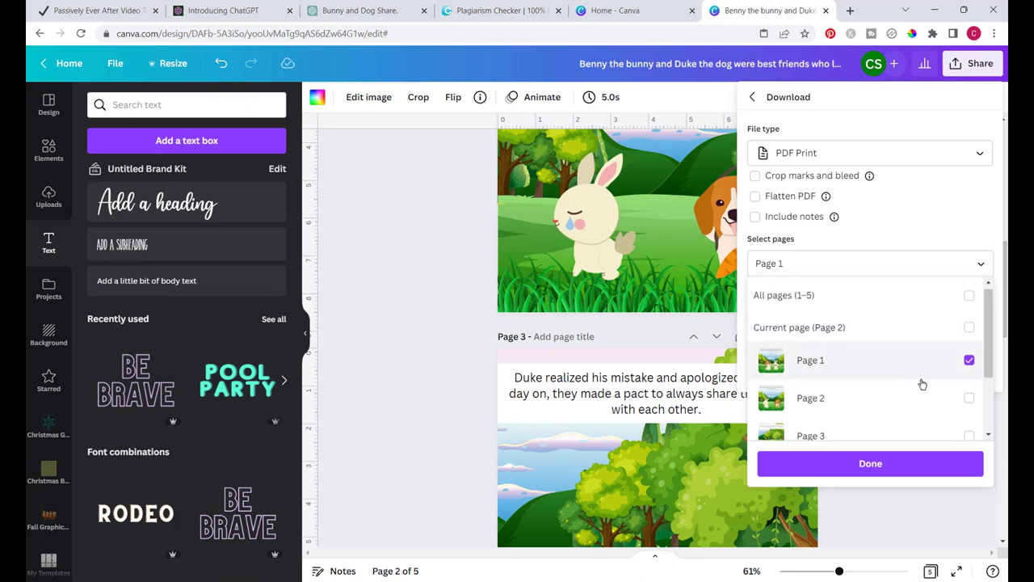
scroll(945, 360, down, 2)
click(968, 302)
click(968, 340)
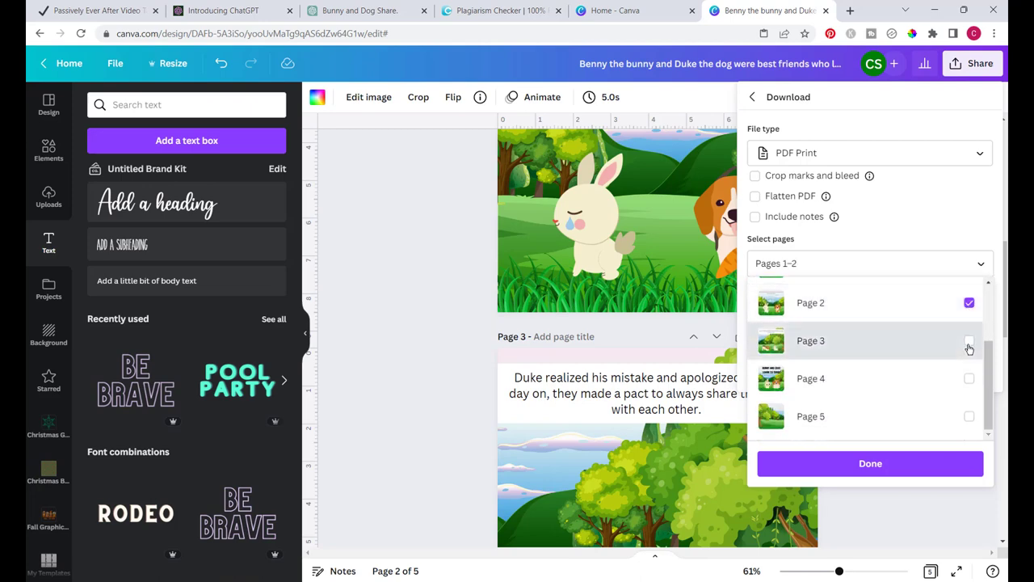
click(899, 473)
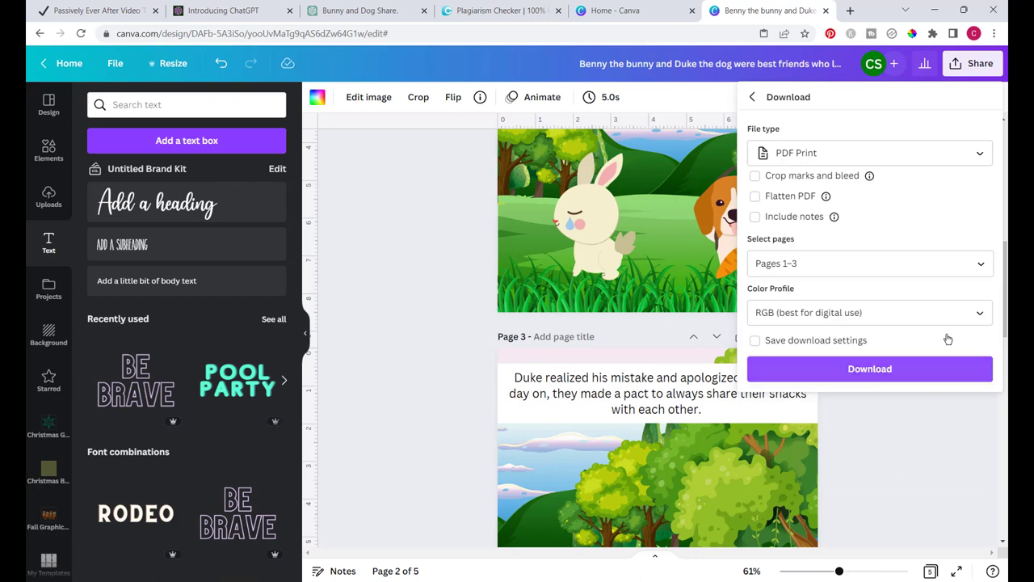
Step: Set the CMYK colour profile and start the PDF download
click(979, 313)
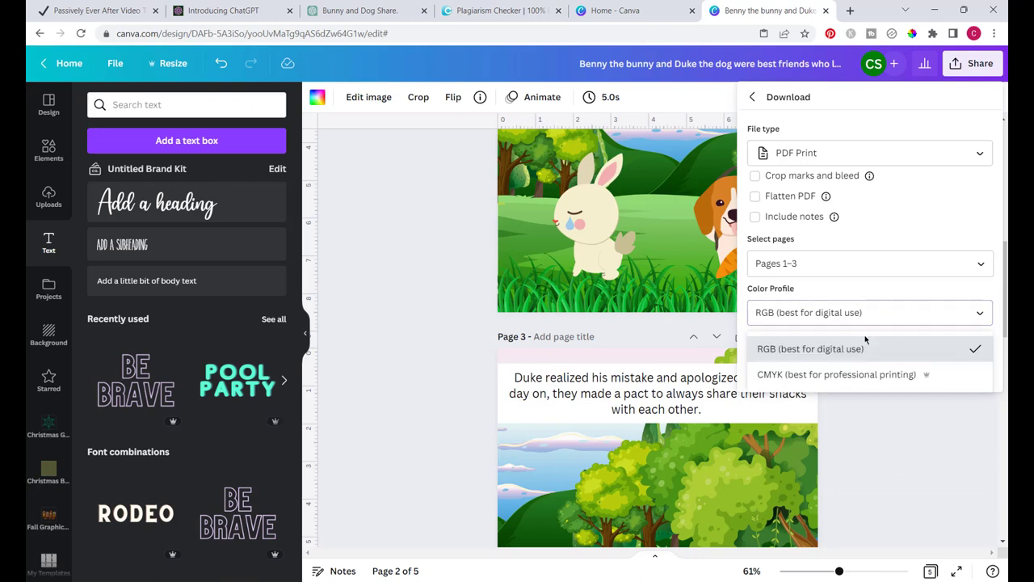
click(765, 376)
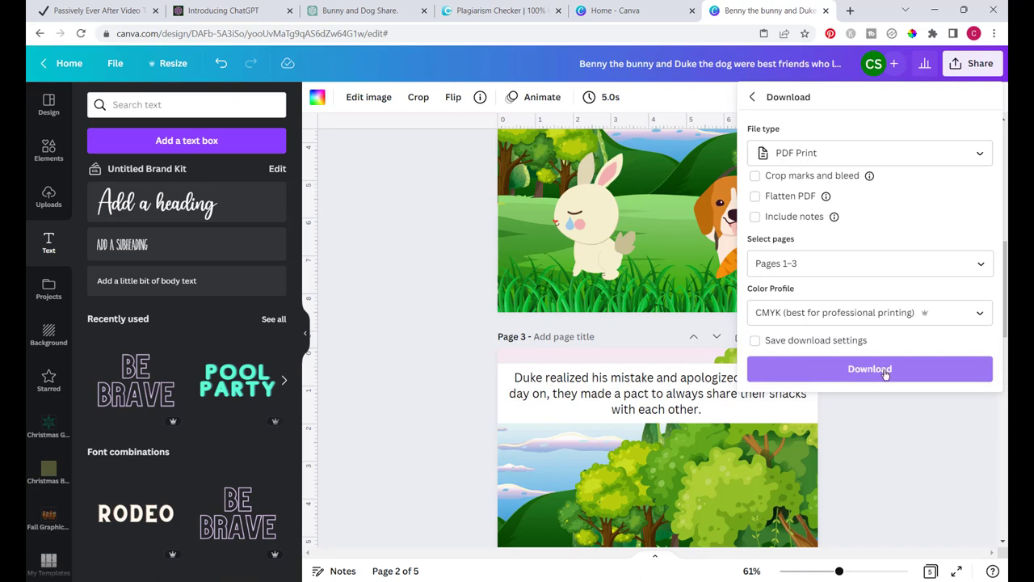
click(882, 372)
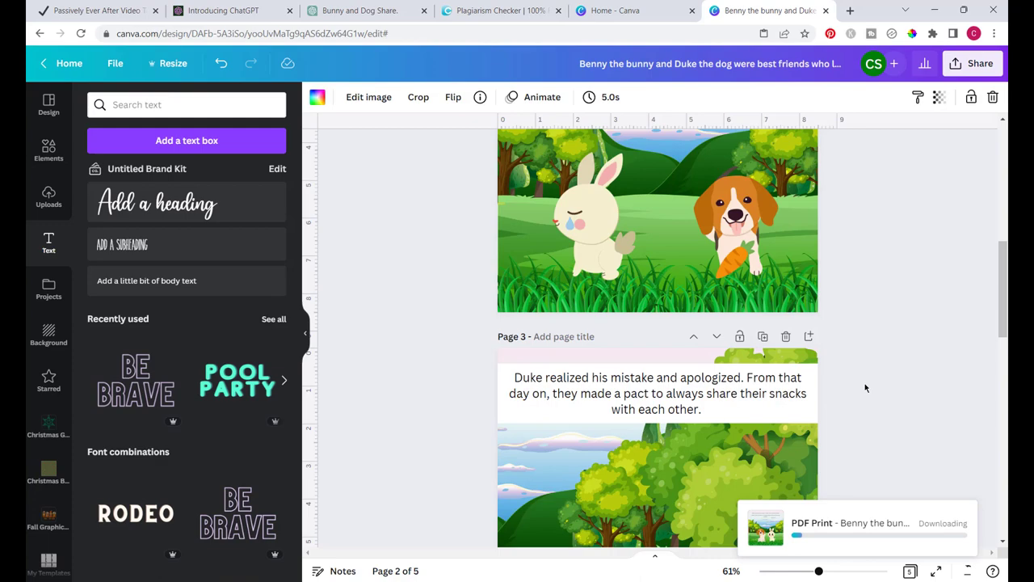
Step: Export only Page 4 and Page 5 from Canva as PNG images
scroll(864, 384, down, 4)
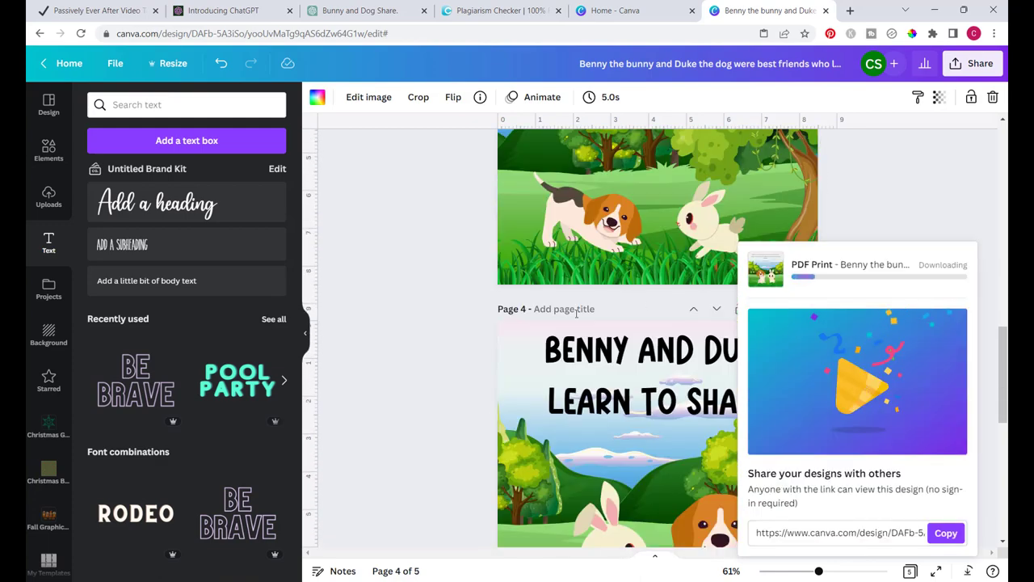
click(461, 385)
scroll(461, 385, down, 1)
scroll(461, 386, up, 1)
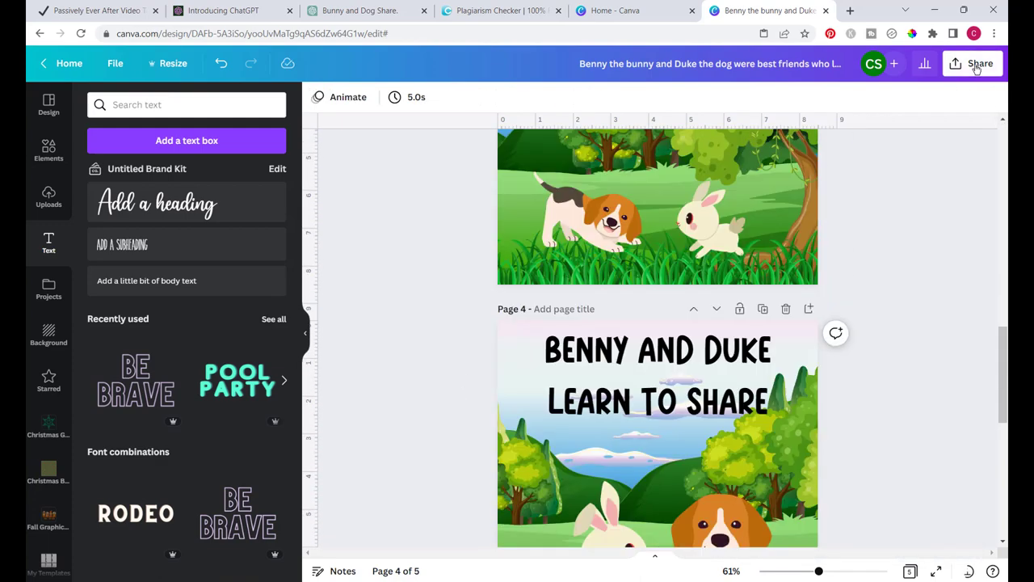
click(976, 63)
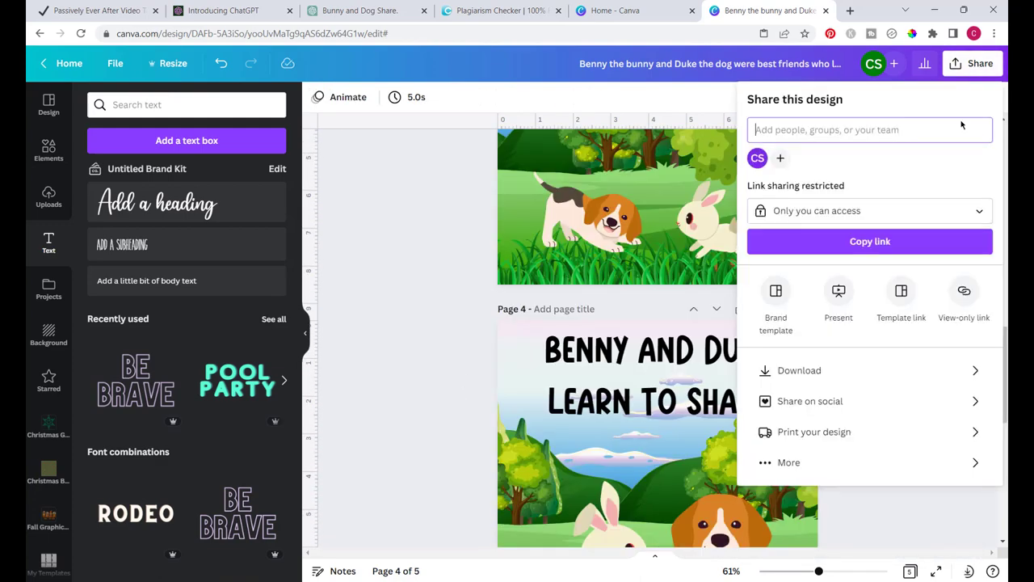
click(975, 370)
click(978, 298)
click(969, 332)
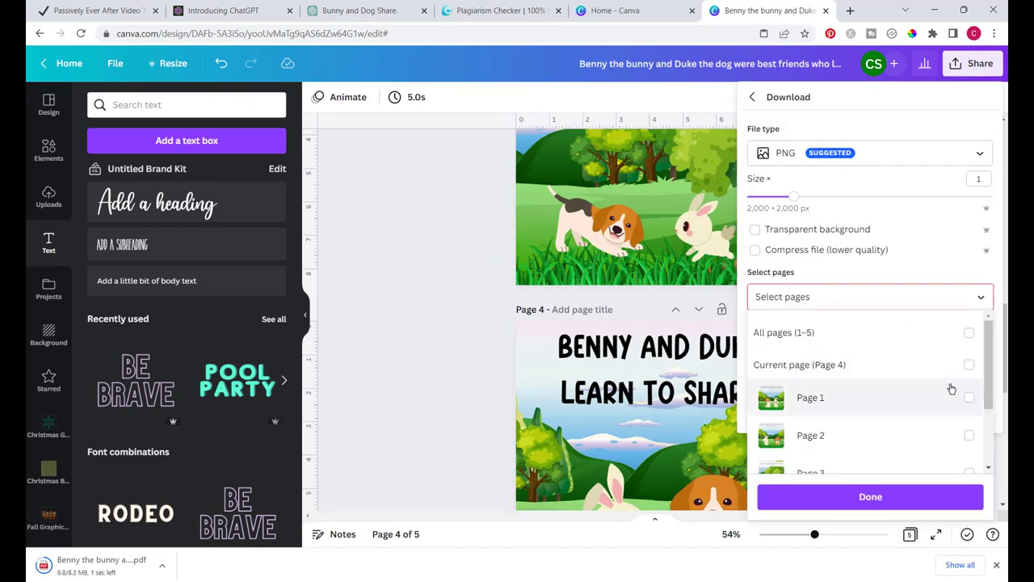
scroll(945, 379, down, 2)
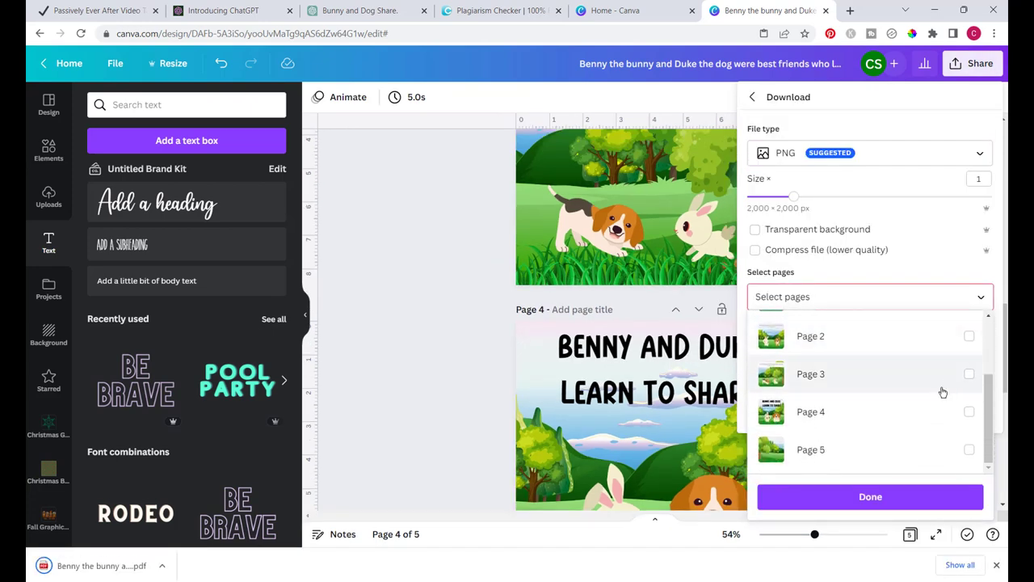
click(968, 413)
click(969, 450)
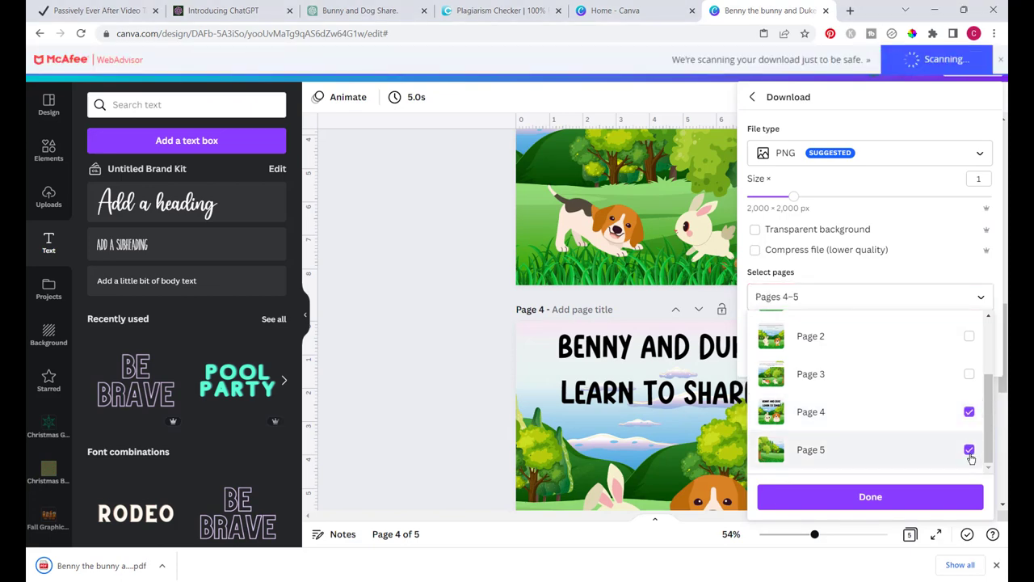
click(924, 493)
click(893, 356)
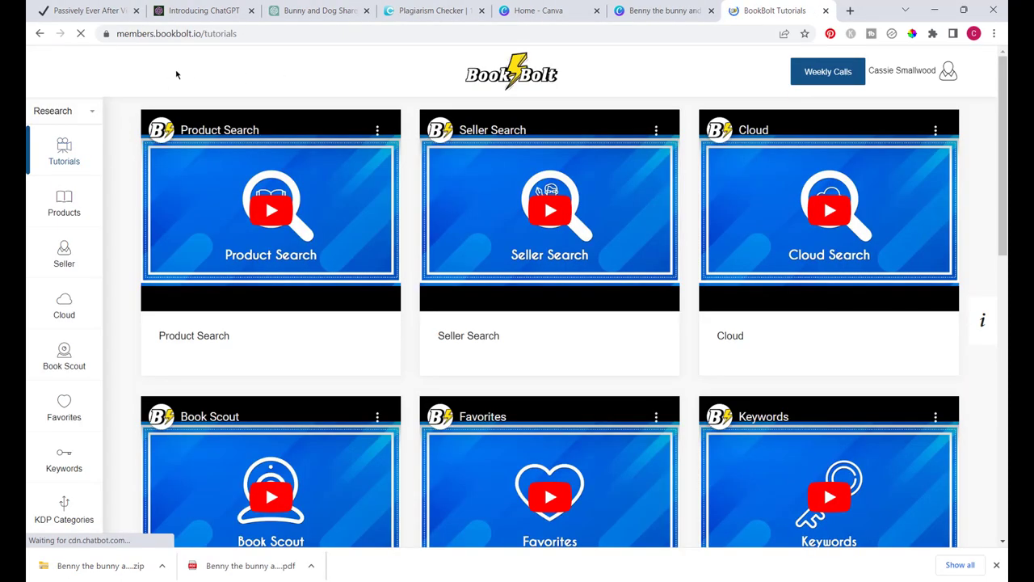
Step: Start a Paperback: Cover and Interior project named BENNY AND DUKE LEARN TO SHARE
click(88, 115)
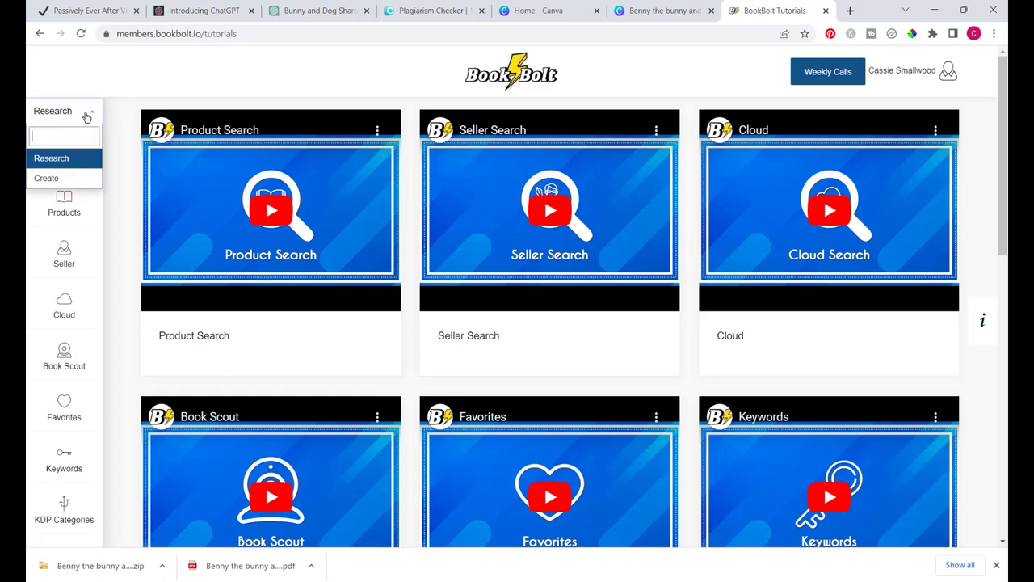
click(55, 180)
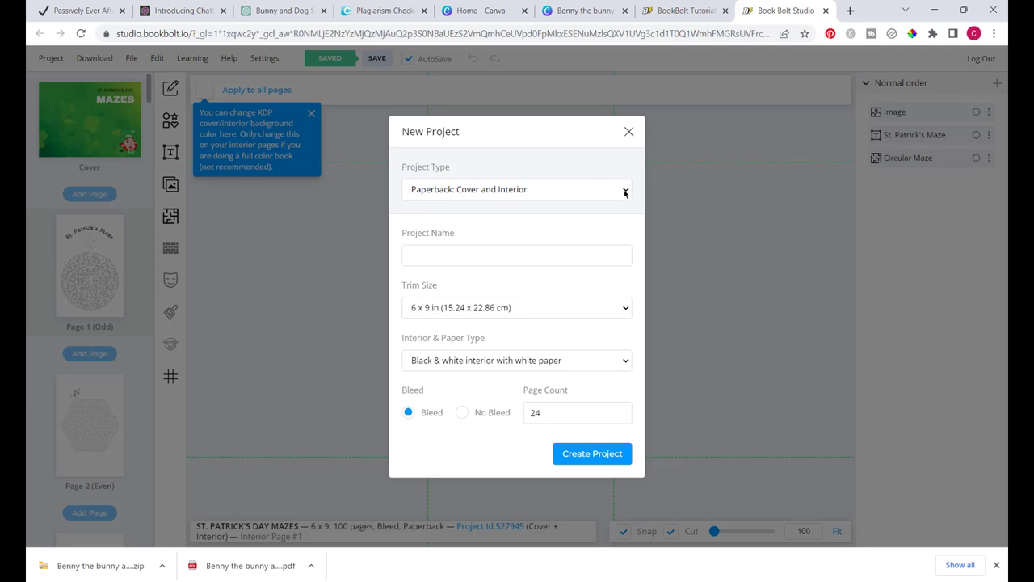
click(624, 193)
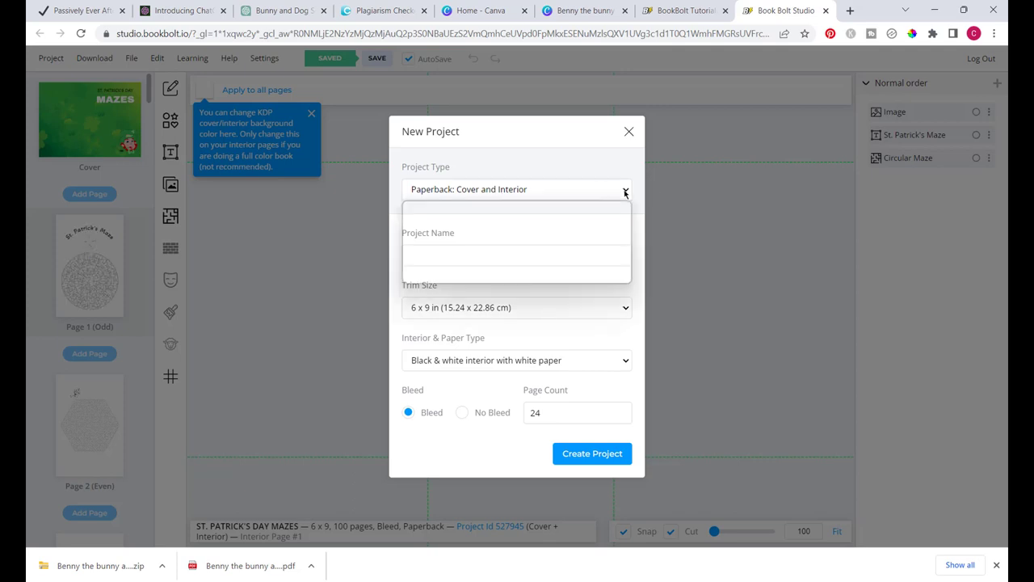
click(601, 168)
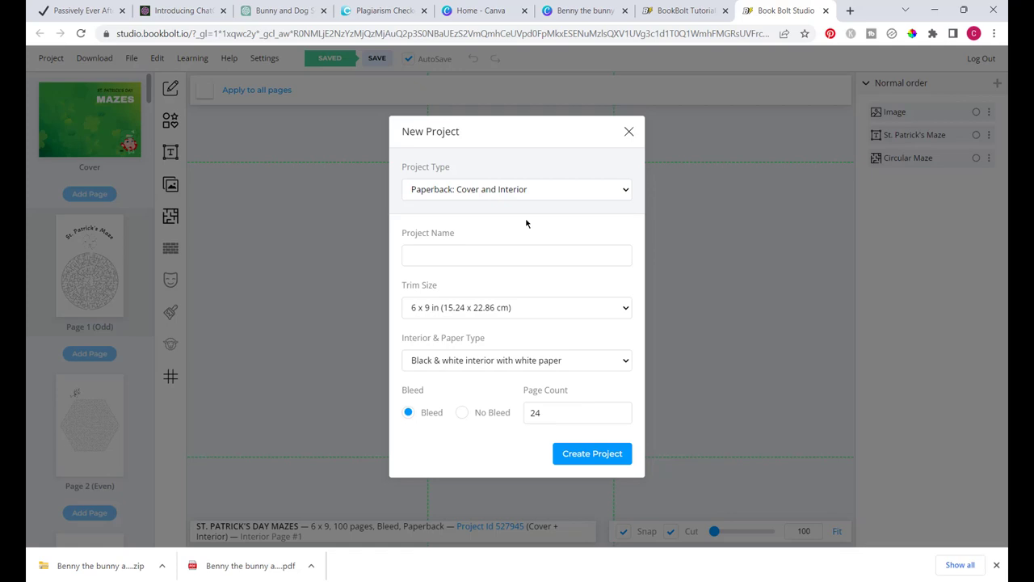
click(464, 255)
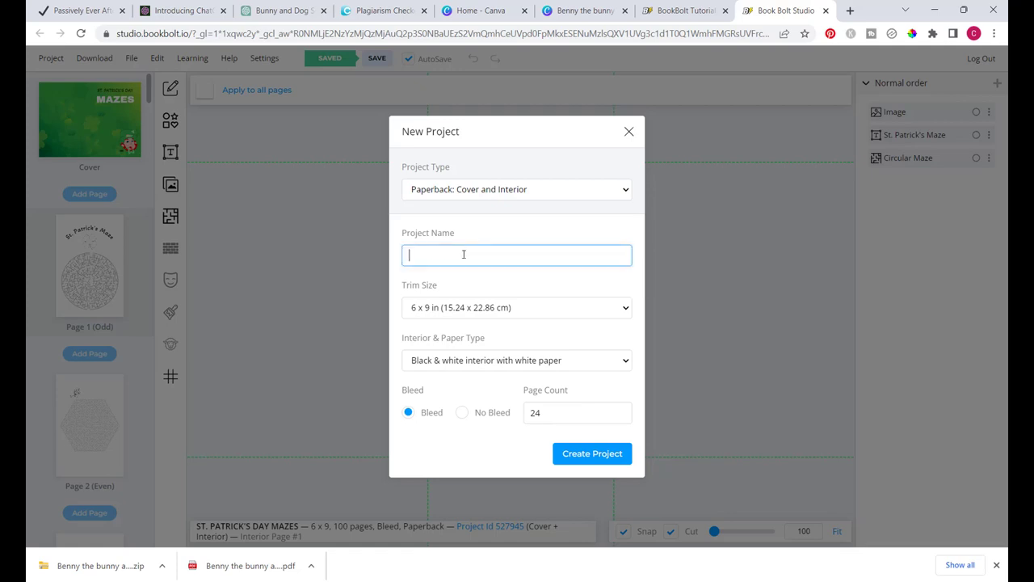
text(BENNY AND DUKE LEARN TO SHARE)
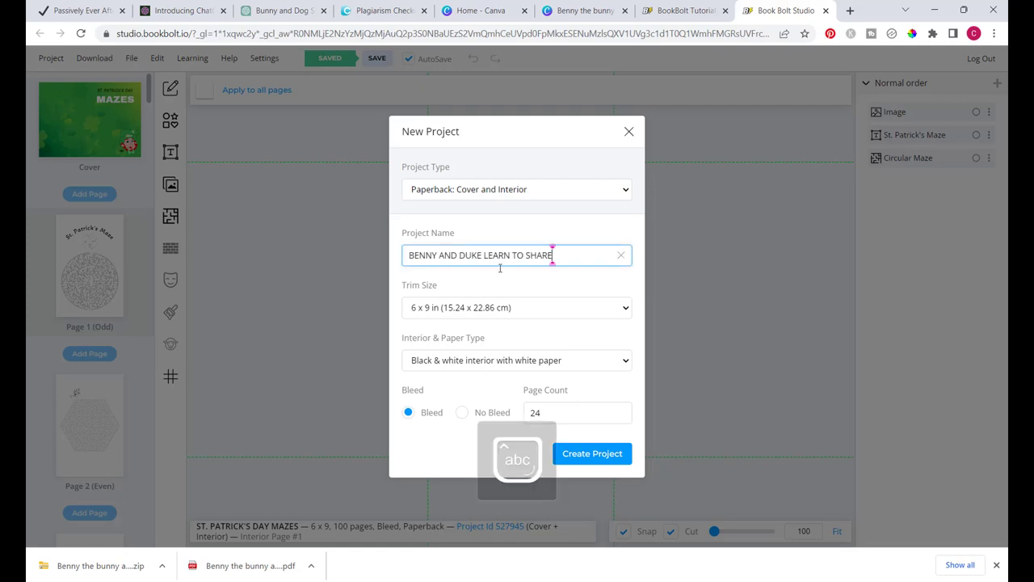
Step: Choose 8.5 x 8.5 trim with premium color interior on white paper, then create the project
click(623, 307)
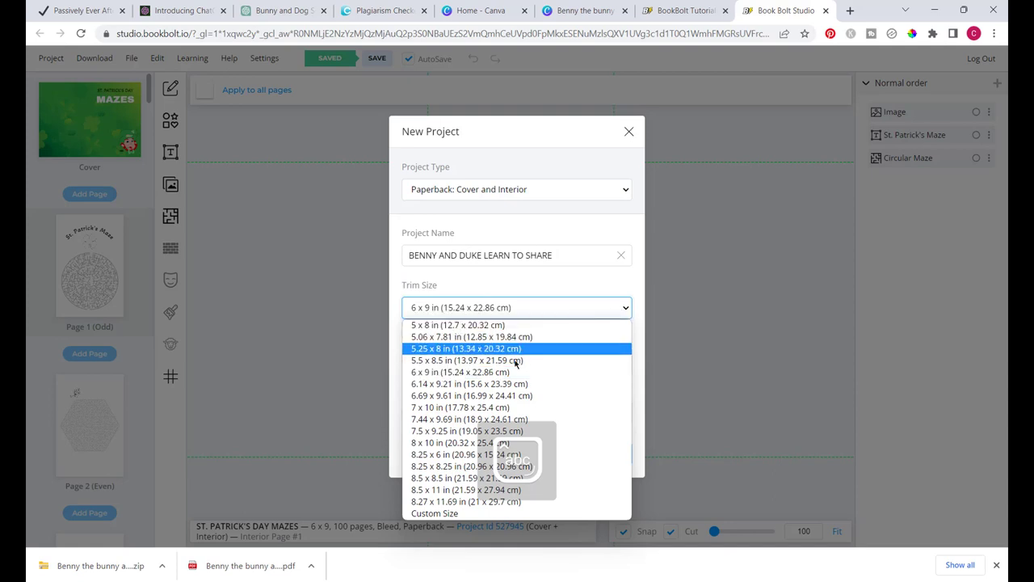
click(428, 478)
click(627, 358)
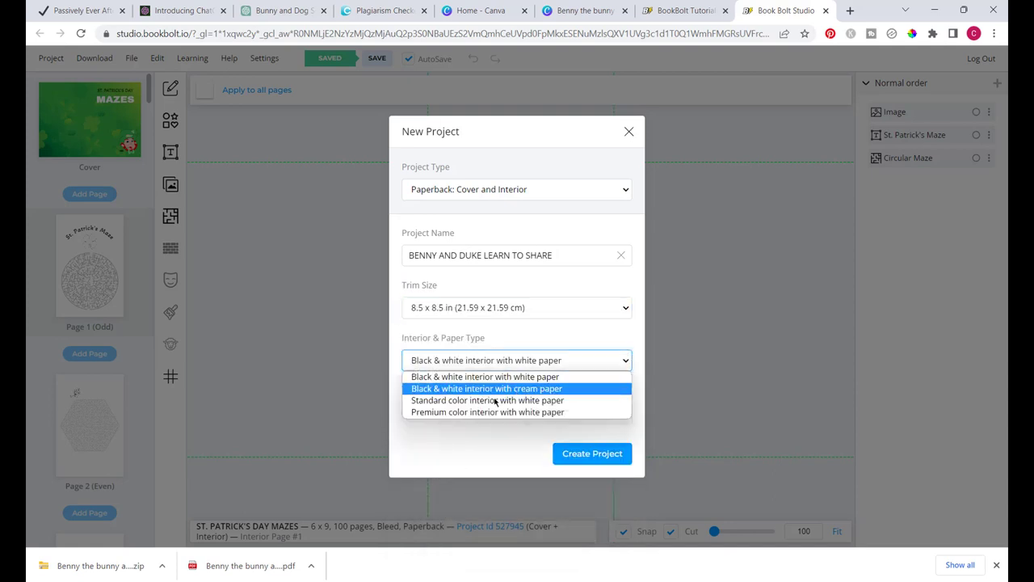
click(449, 412)
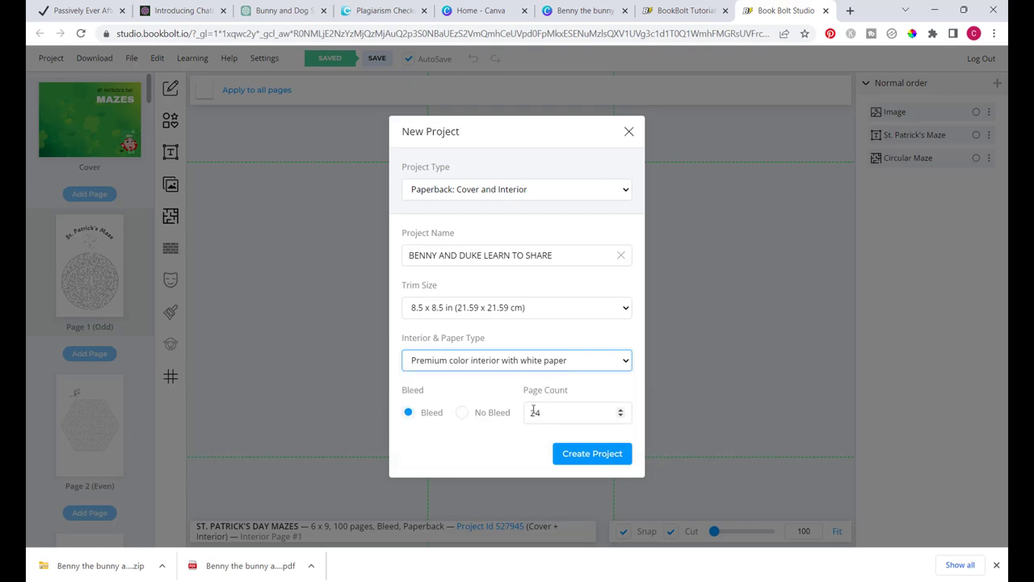
click(570, 410)
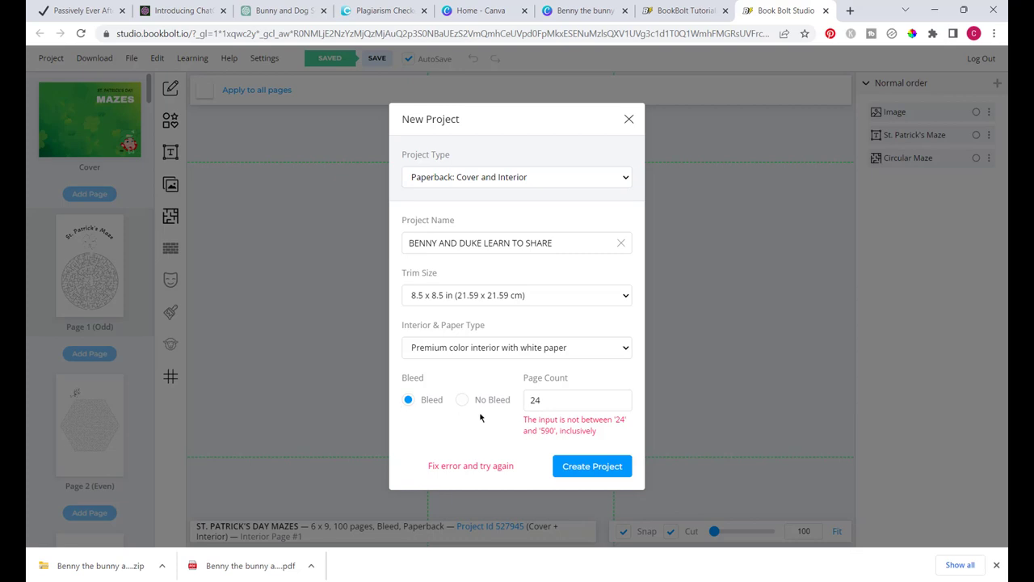
click(605, 469)
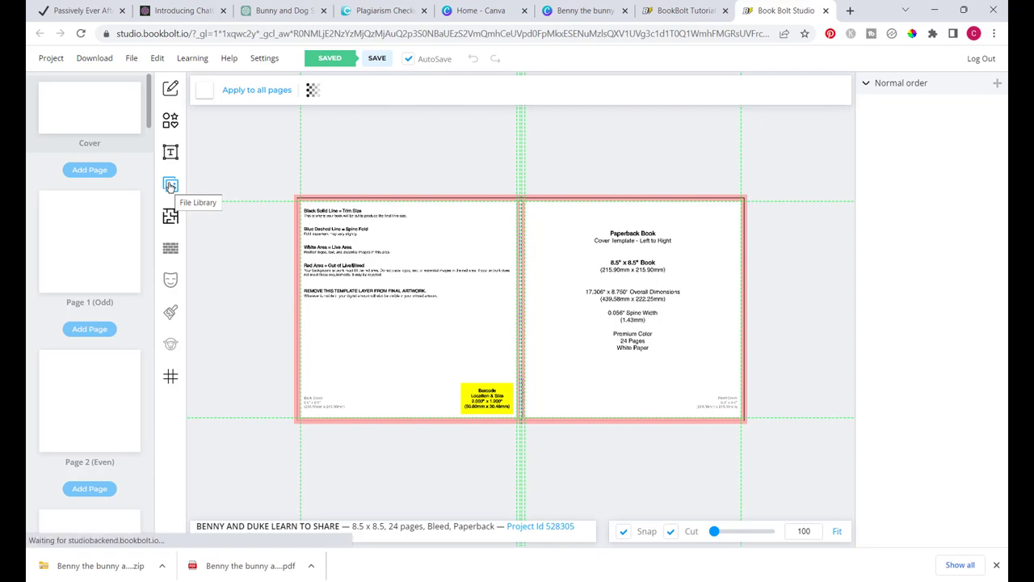
Step: Upload the storybook PDF from Downloads through the File Library's Upload PDF option
click(170, 188)
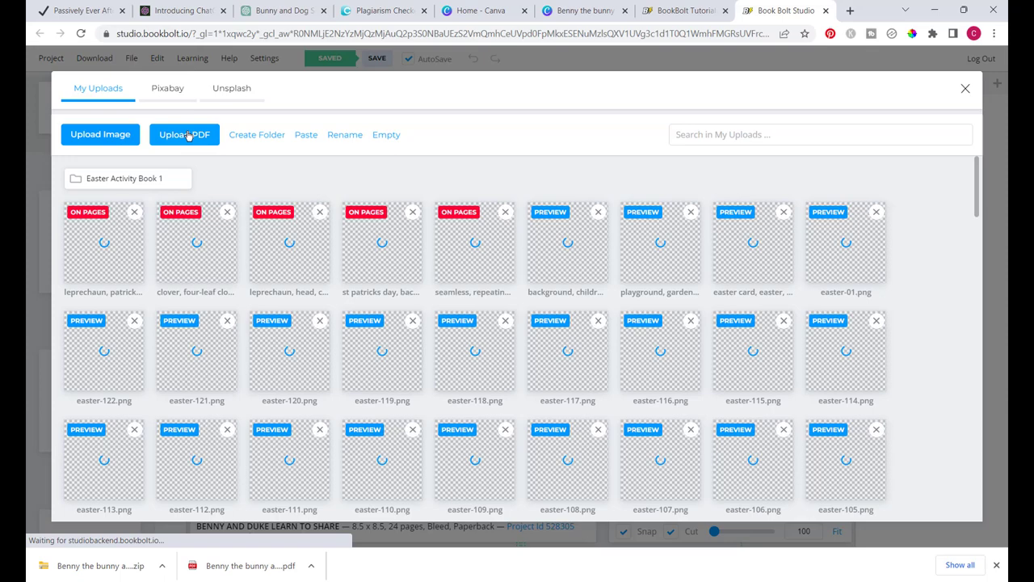
click(186, 134)
click(404, 237)
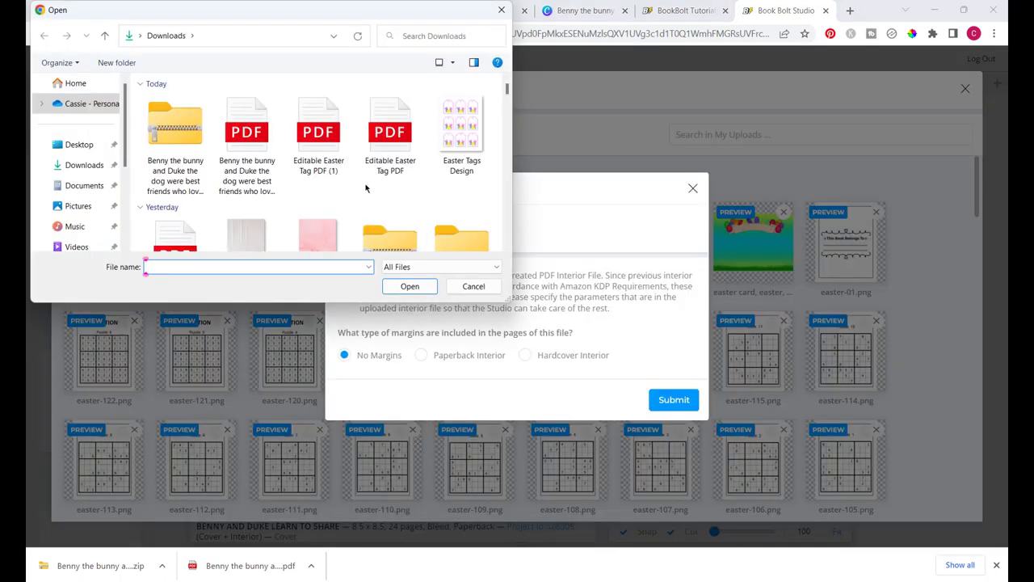
double_click(246, 136)
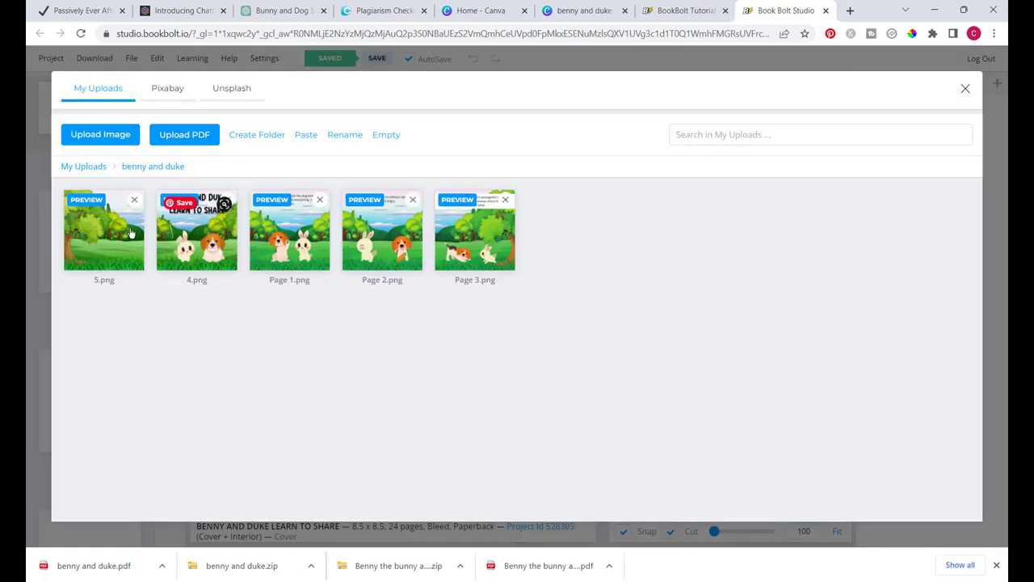
Step: Place the forest image 5.png on the back cover and enlarge it to fill it
click(93, 242)
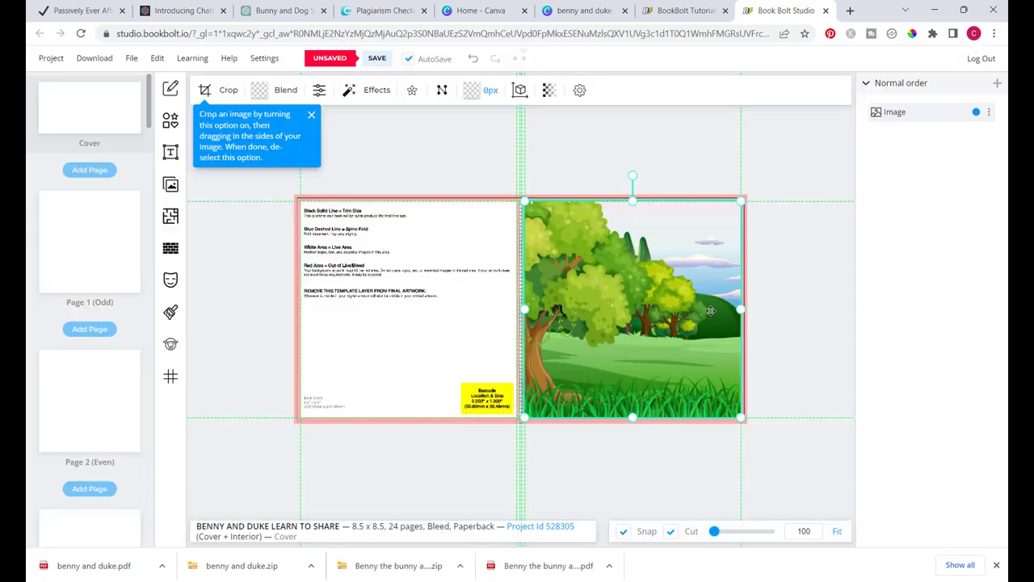
drag(623, 301, 562, 318)
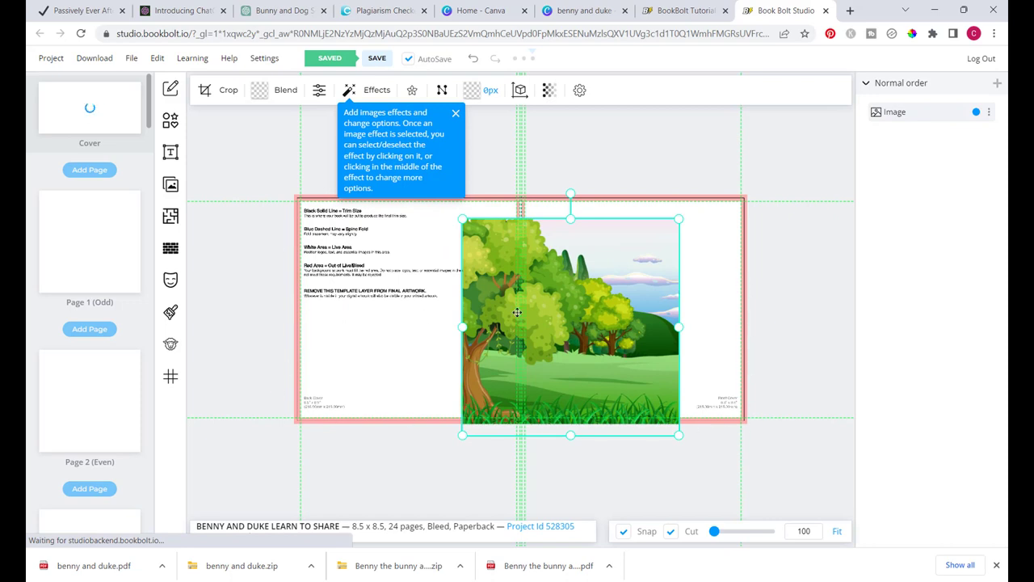
drag(583, 305, 460, 289)
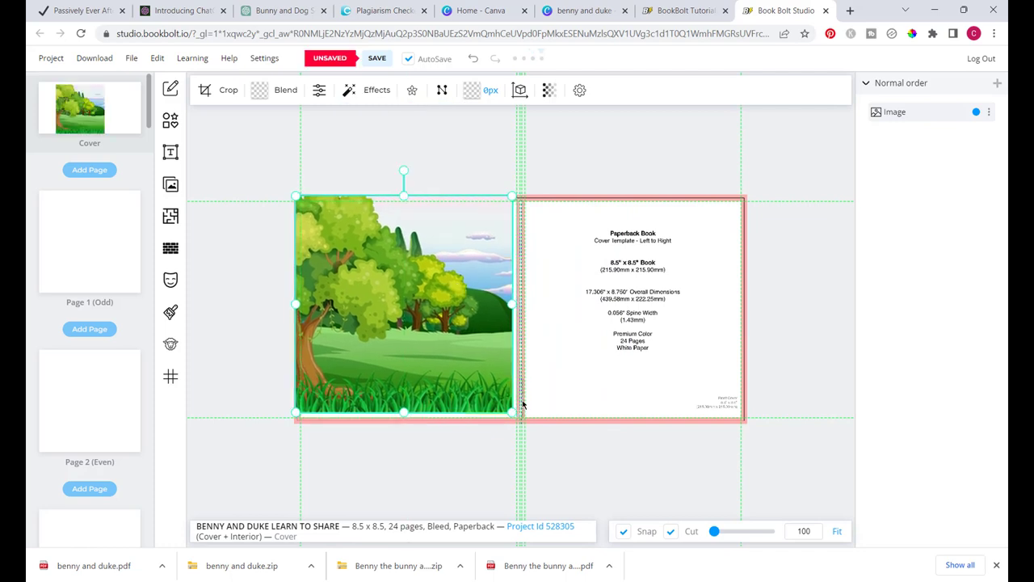
drag(512, 413, 518, 418)
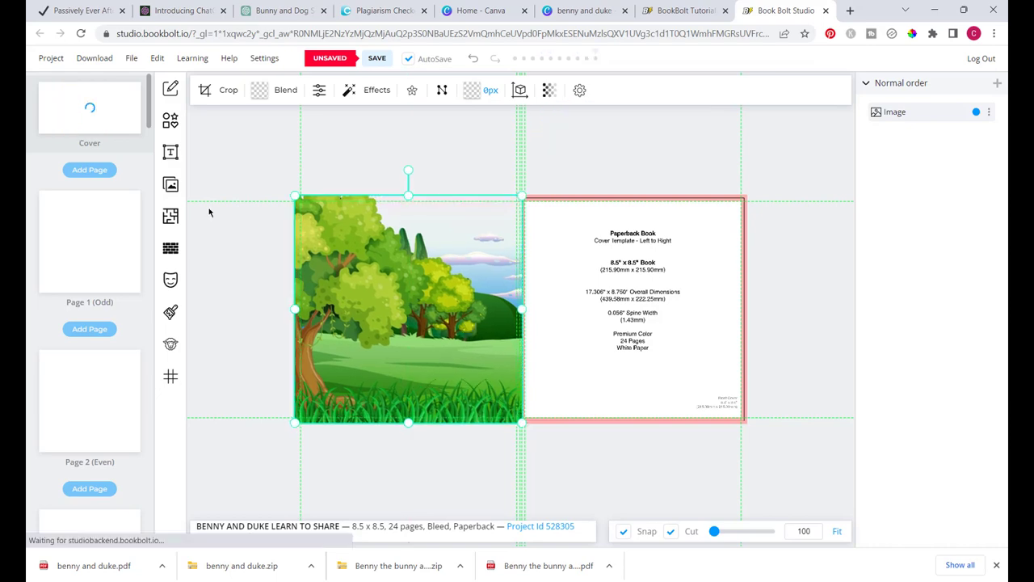
Step: Add the 4.png title artwork and stretch it to line up with the front cover
key(ctrl+v)
drag(744, 419, 751, 422)
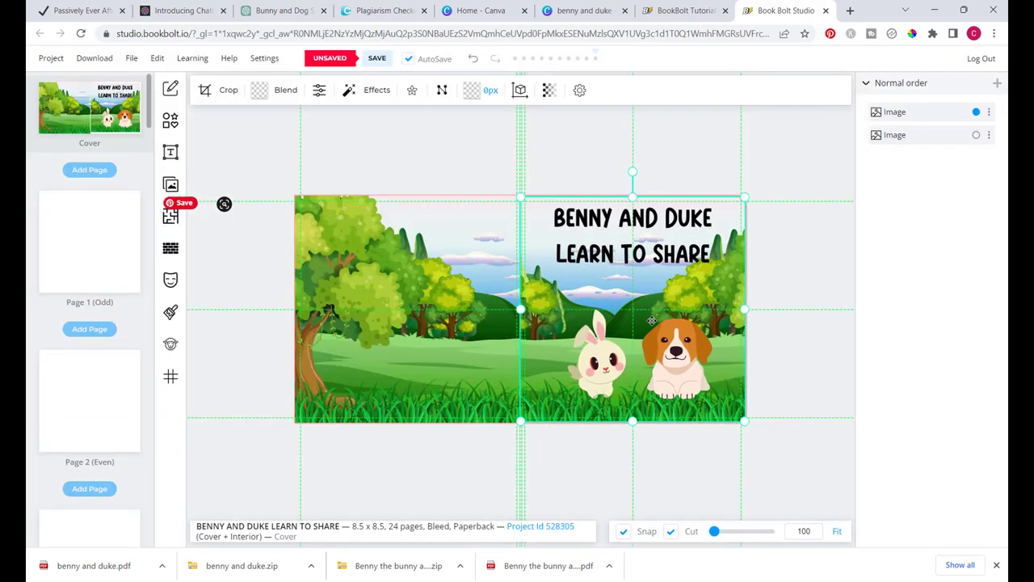
drag(524, 196, 527, 199)
click(527, 199)
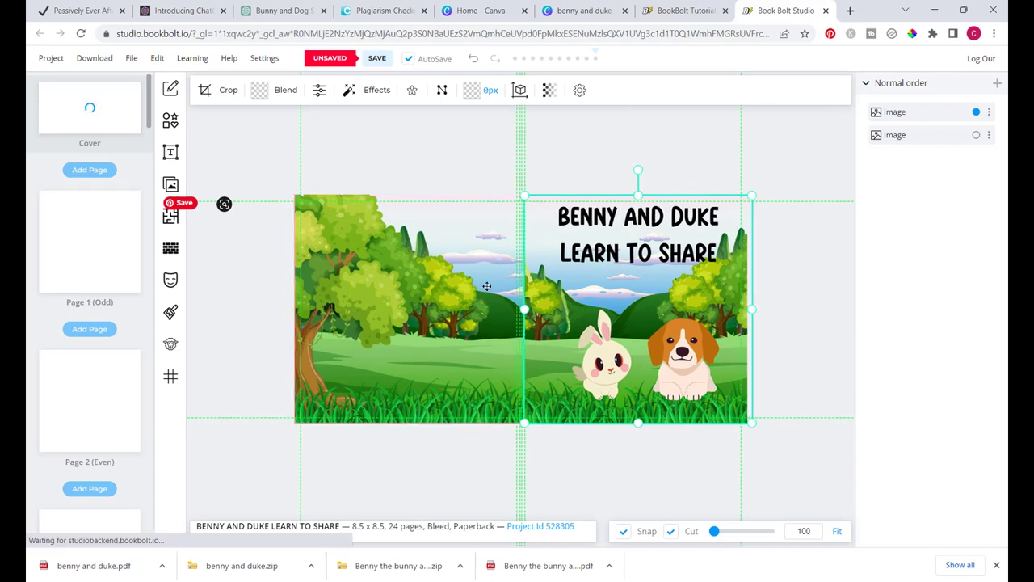
drag(671, 340, 661, 339)
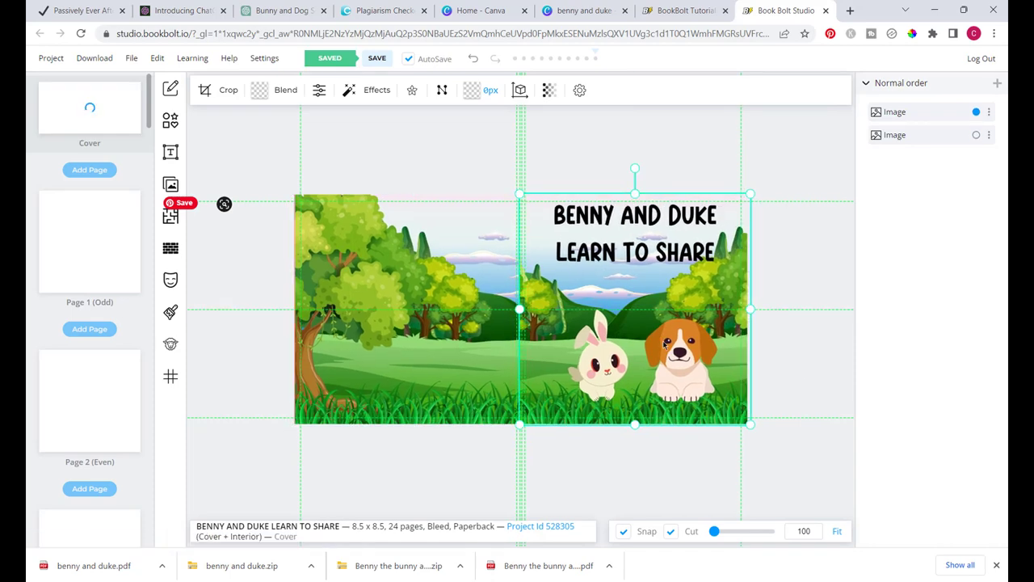
click(830, 352)
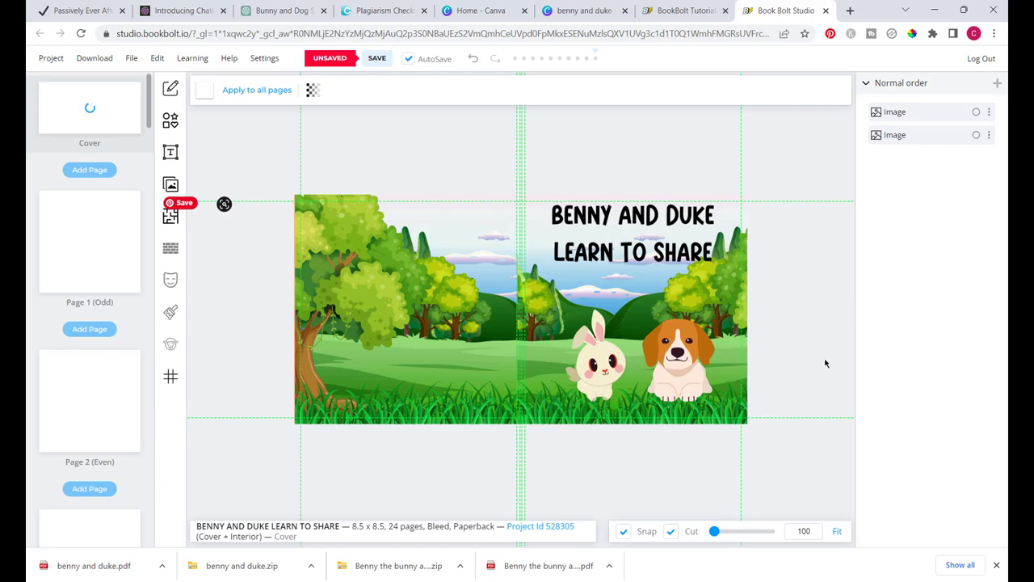
scroll(816, 345, down, 2)
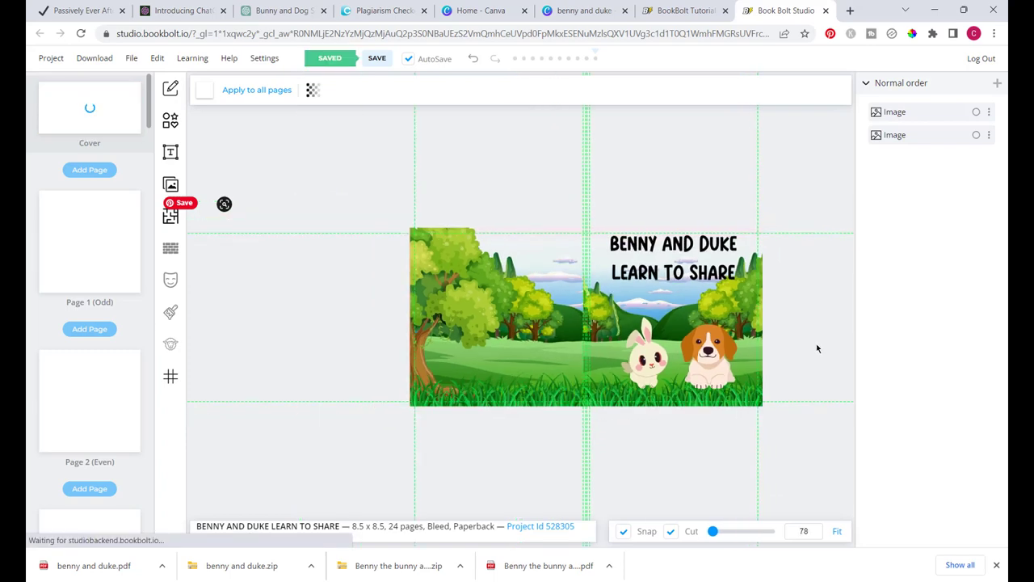
scroll(816, 348, up, 2)
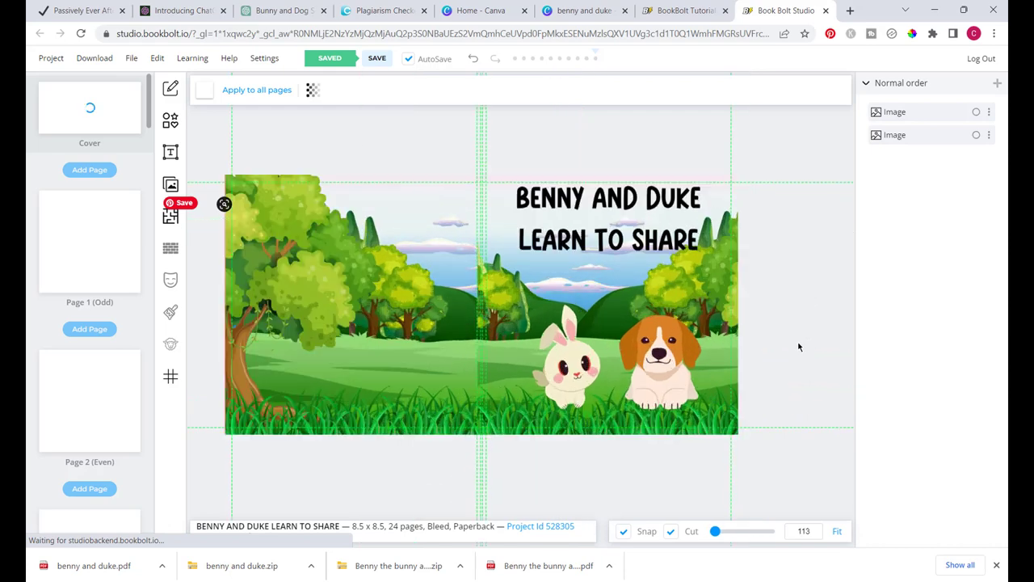
Step: Insert Page 1.png, the best-friends illustration, on Page 1 and enlarge it to cover the page
click(102, 255)
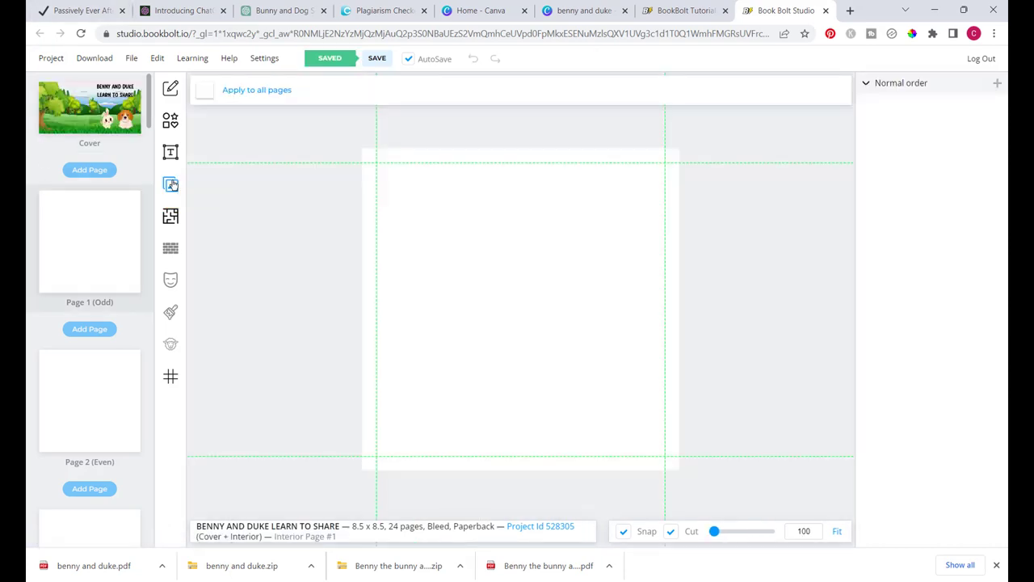
click(170, 184)
key(Escape)
drag(543, 280, 493, 253)
drag(651, 436, 687, 459)
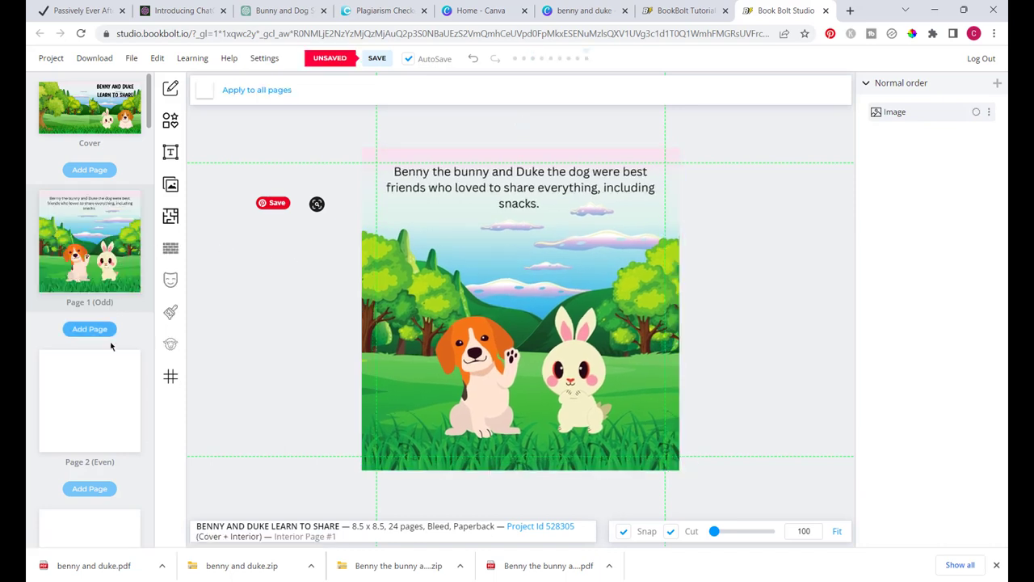
Step: Insert Page 2.png, the carrot illustration, on Page 2
click(96, 399)
click(170, 184)
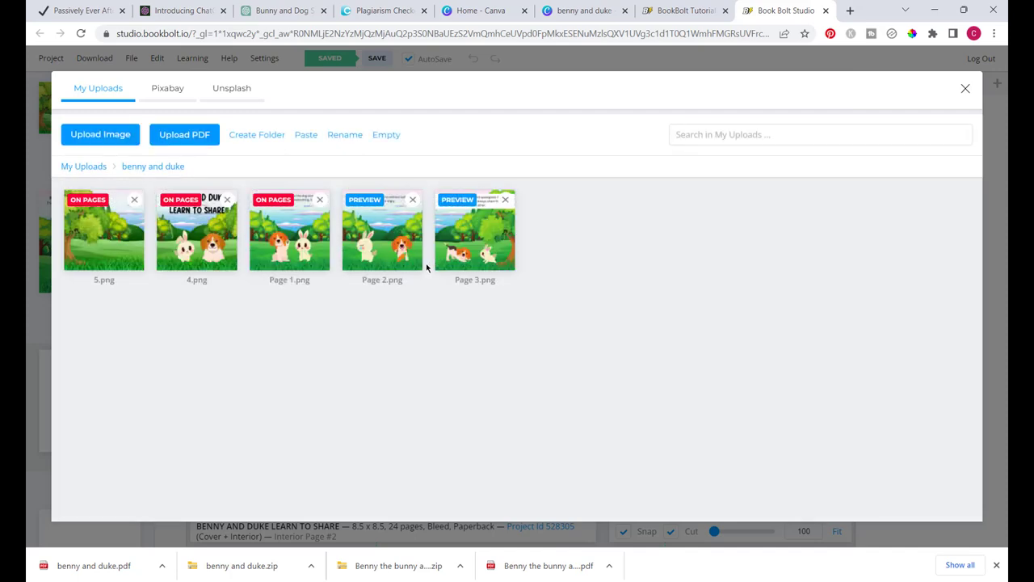
click(420, 260)
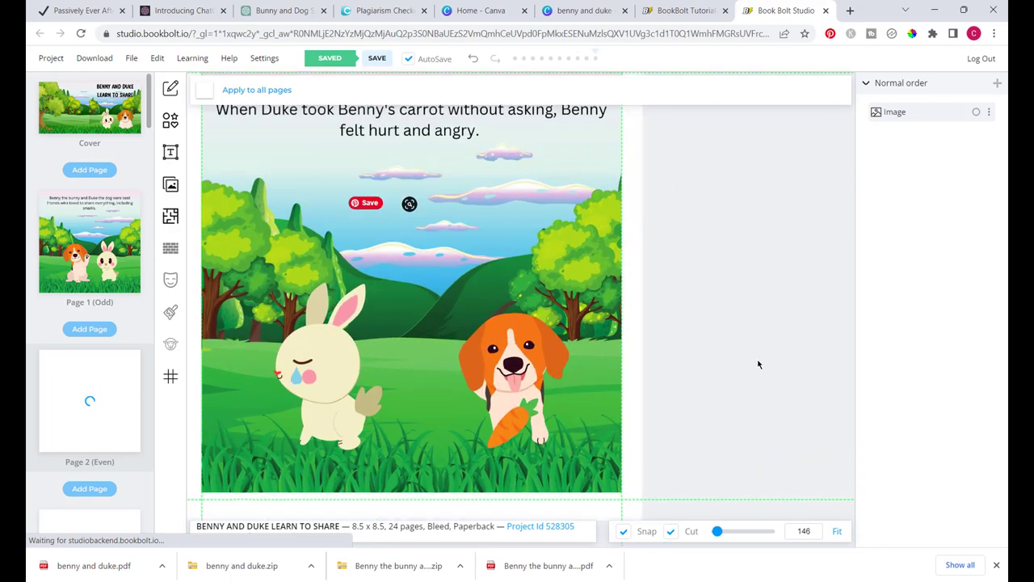
Step: Pull the Page 1 illustration's top-left and top-right corners inward to fit the trim lines
click(109, 248)
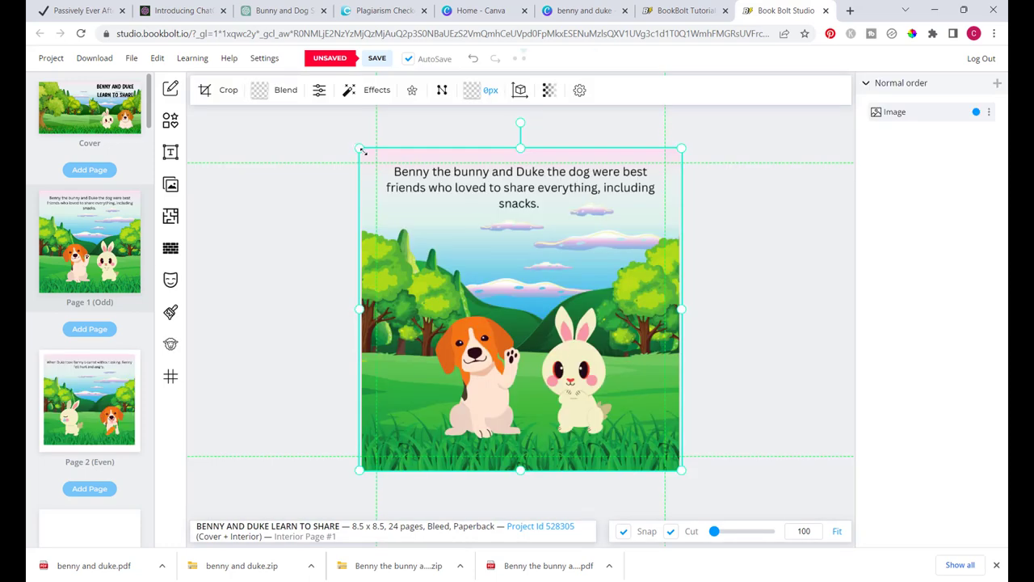
drag(361, 149, 376, 164)
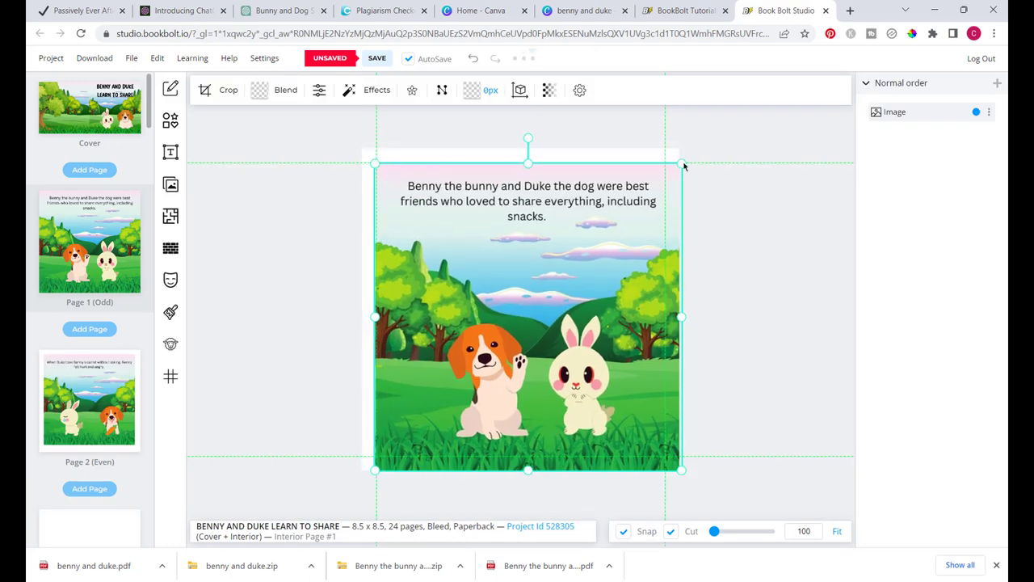
drag(683, 166, 668, 165)
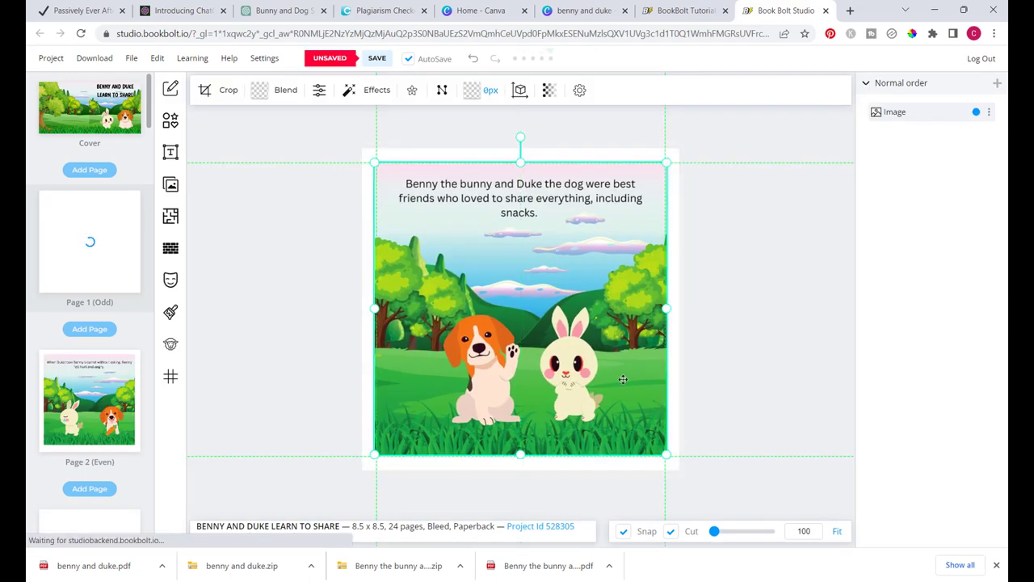
click(672, 459)
scroll(153, 302, down, 3)
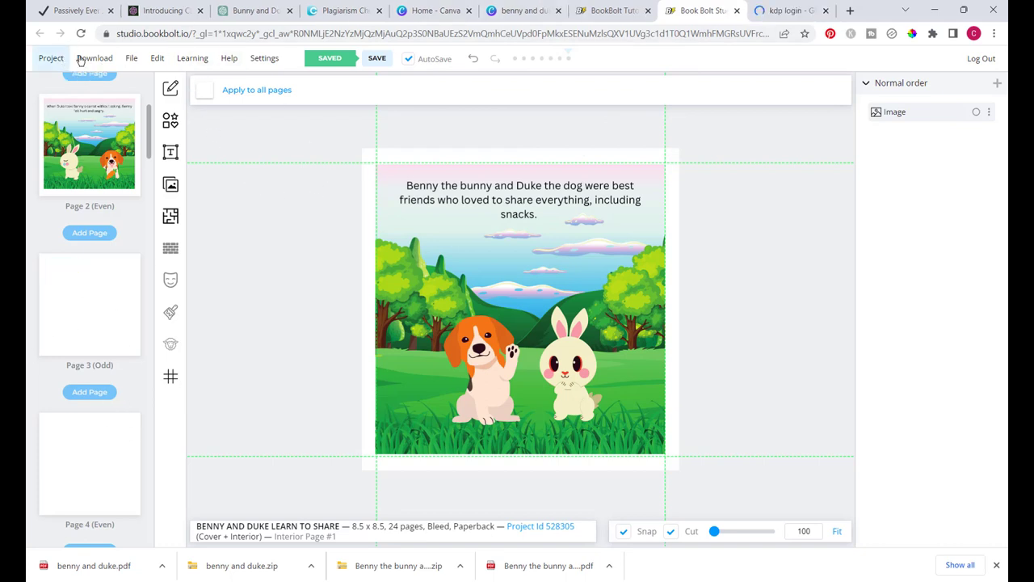
Step: Download the current project as a CMYK PDF for printed books
click(100, 63)
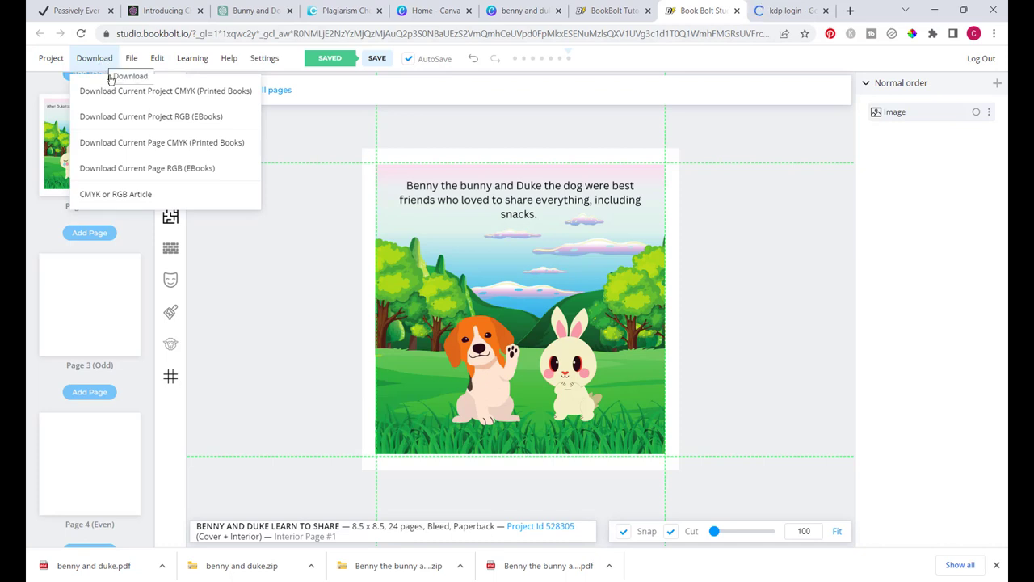
click(240, 99)
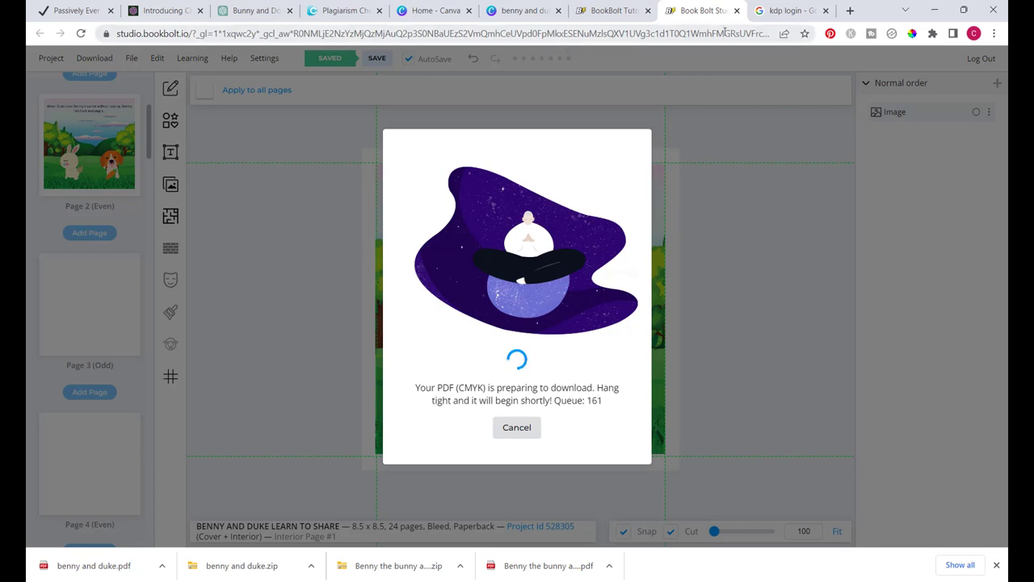
Step: Create a new KDP paperback and paste in the title 'Benny and Duke Learn To Share'
click(781, 11)
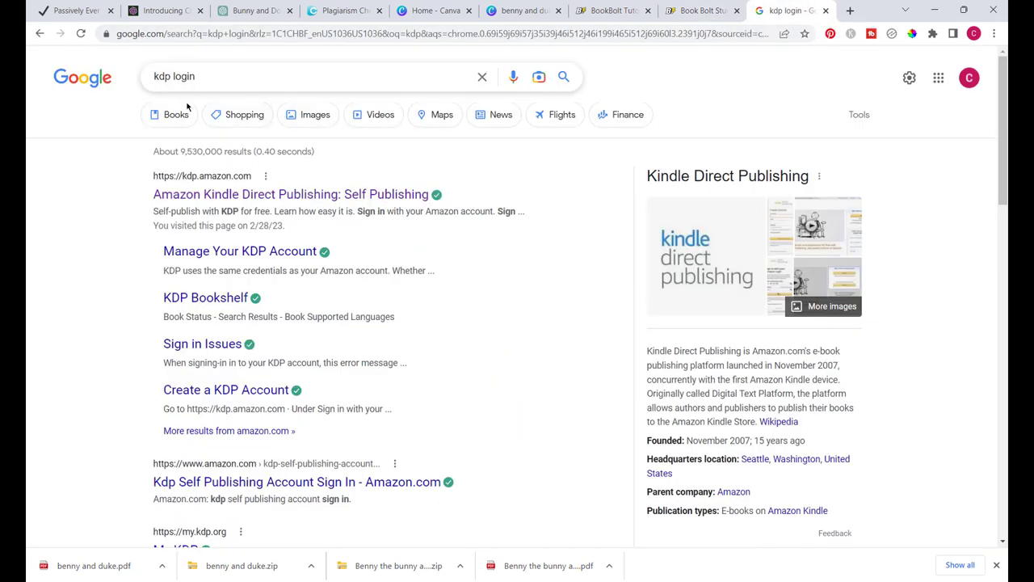
click(291, 193)
click(756, 342)
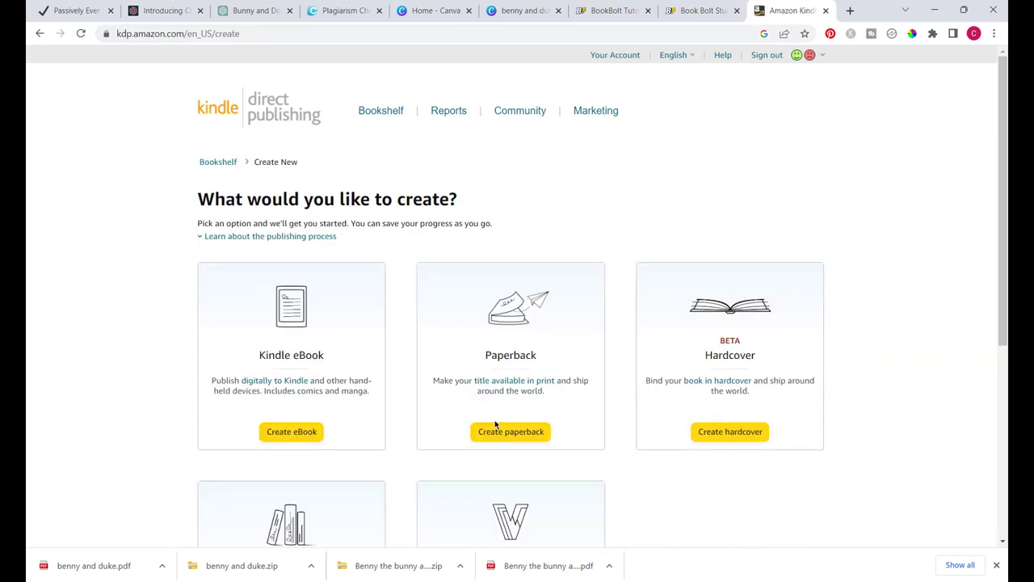
click(512, 431)
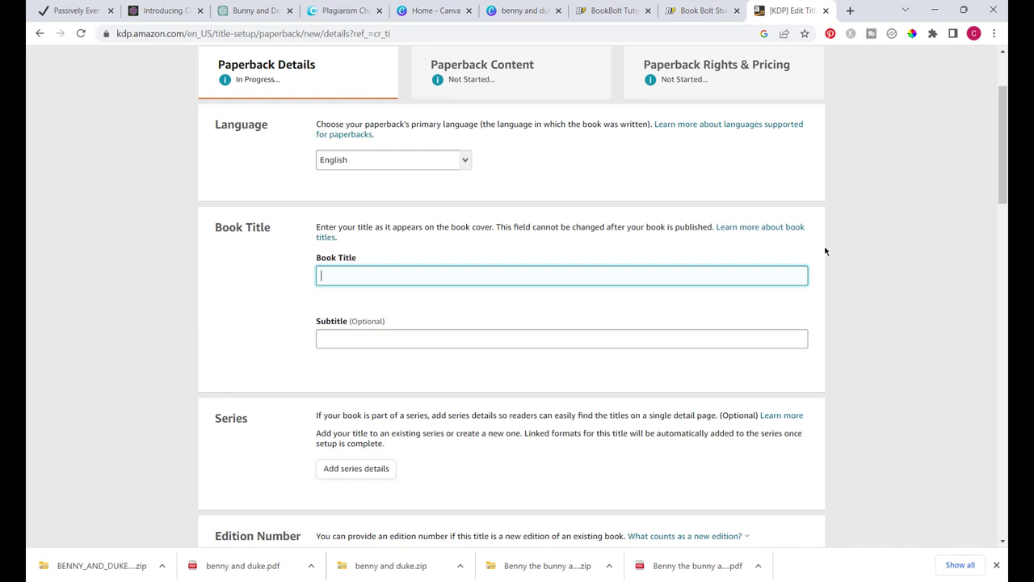
text(Benny and Duke Learn To Share)
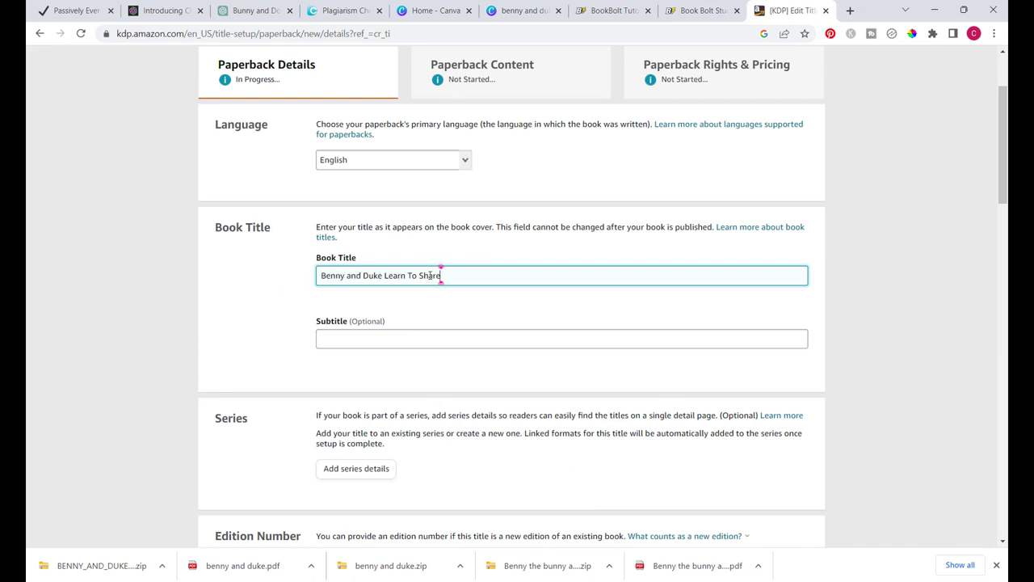
Step: Enter the subtitle 'A Book About Sharing With Others, Kindness Book'
click(330, 339)
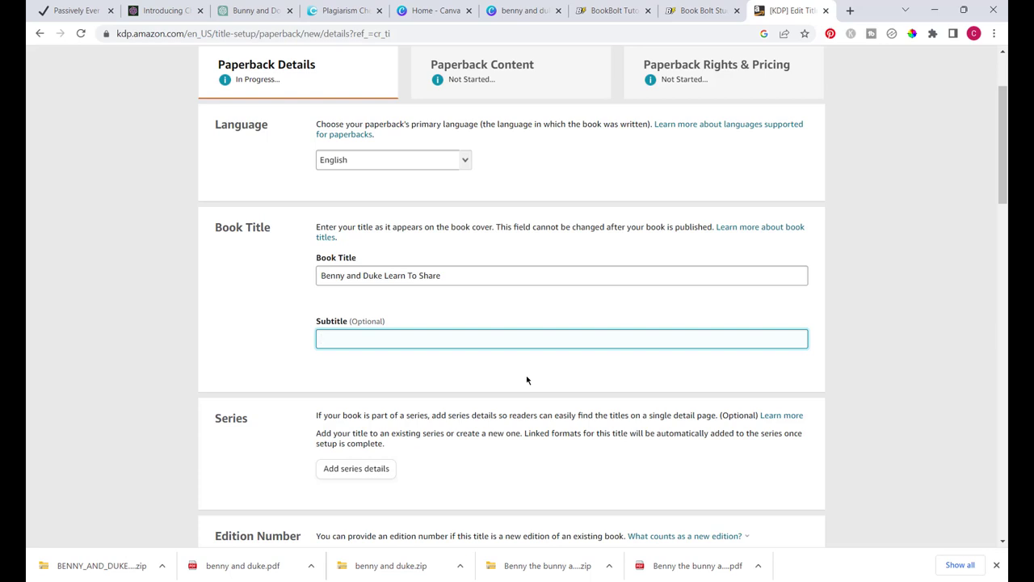
key(BackSpace)
text(A Book About Sharing With Others)
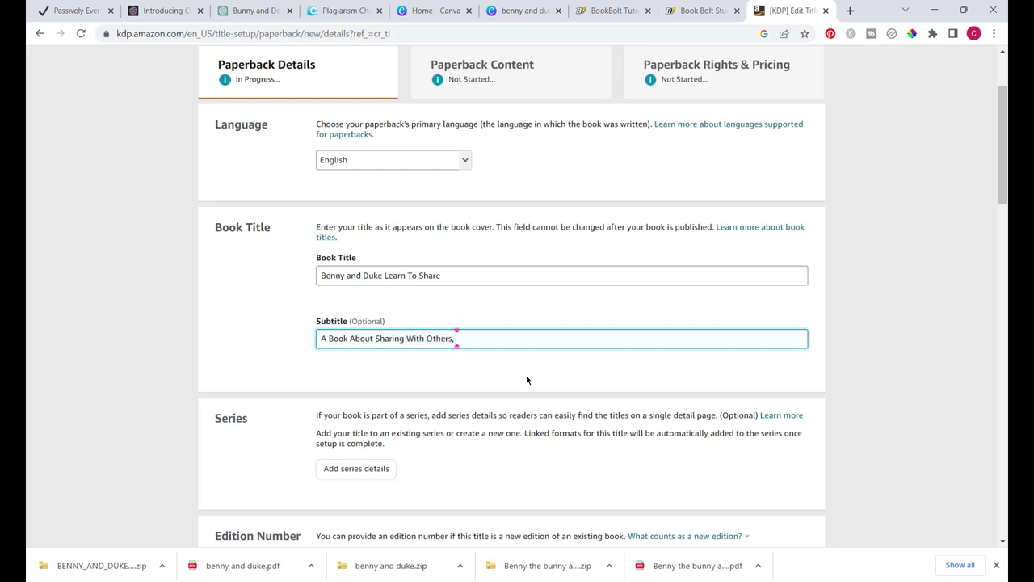
text(, Kindness Books)
key(BackSpace)
Step: Declare 'I own the copyright' under publishing rights
scroll(526, 375, down, 2)
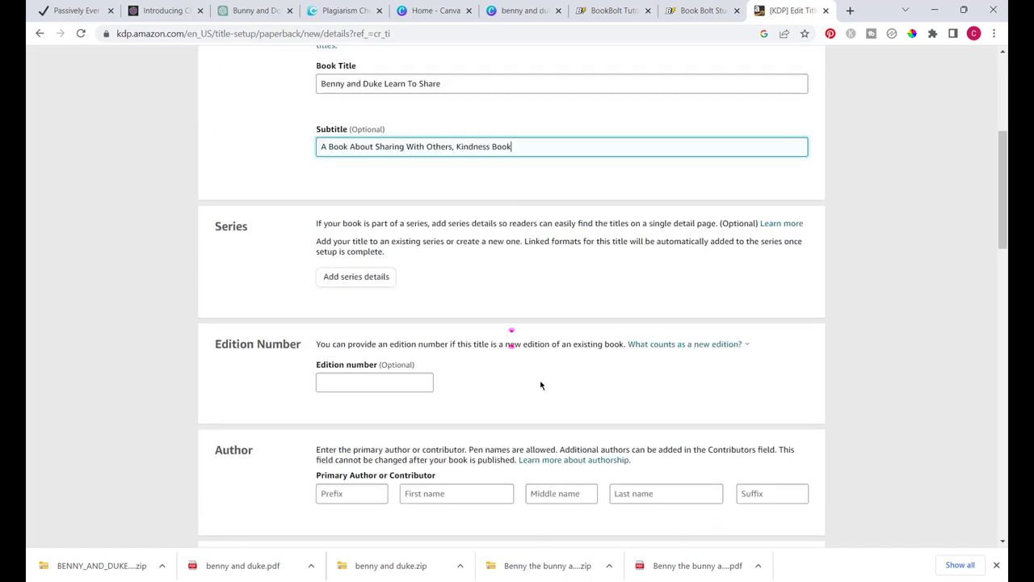
scroll(600, 344, down, 1)
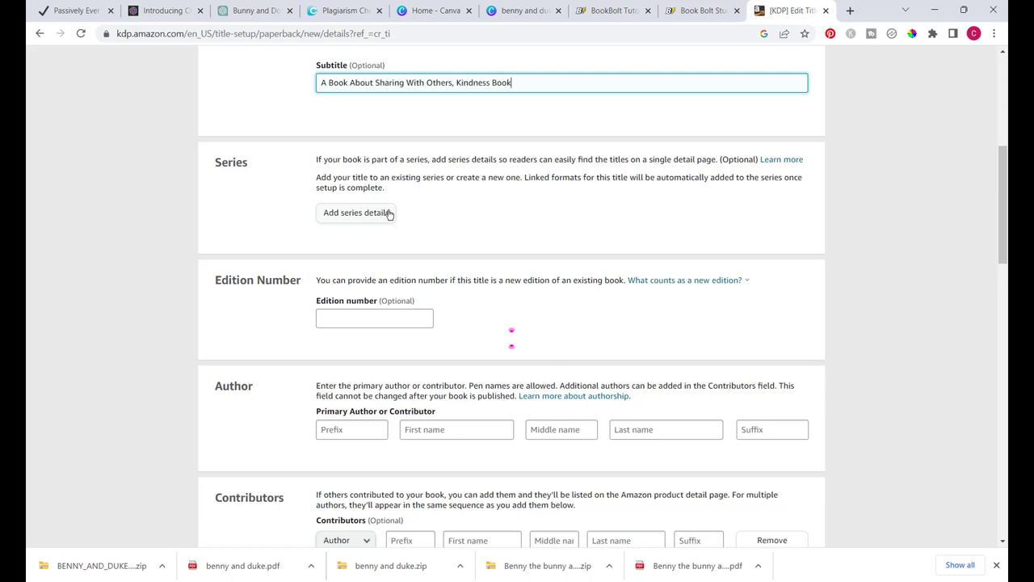
scroll(557, 226, down, 2)
scroll(558, 231, down, 1)
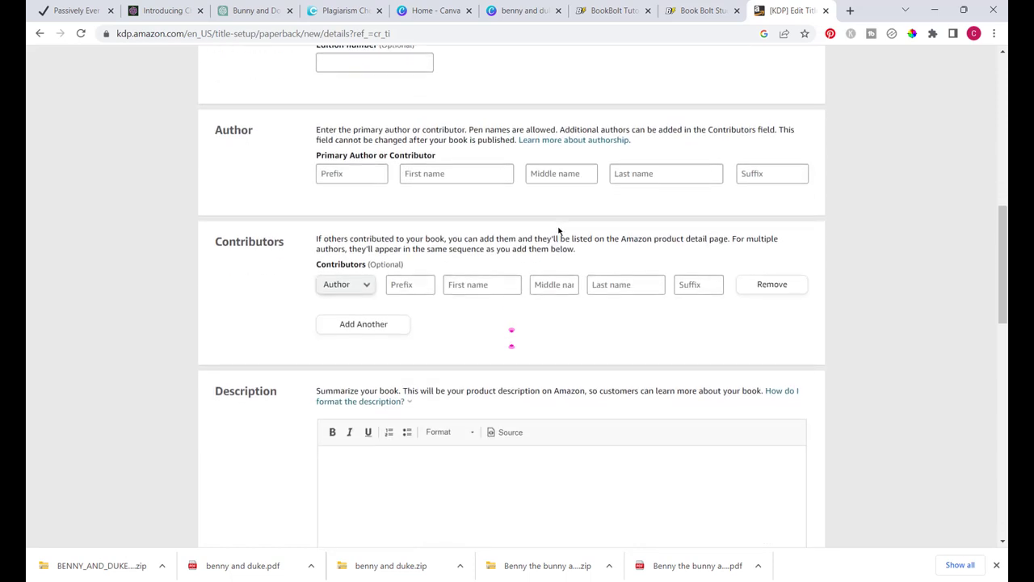
scroll(560, 232, up, 1)
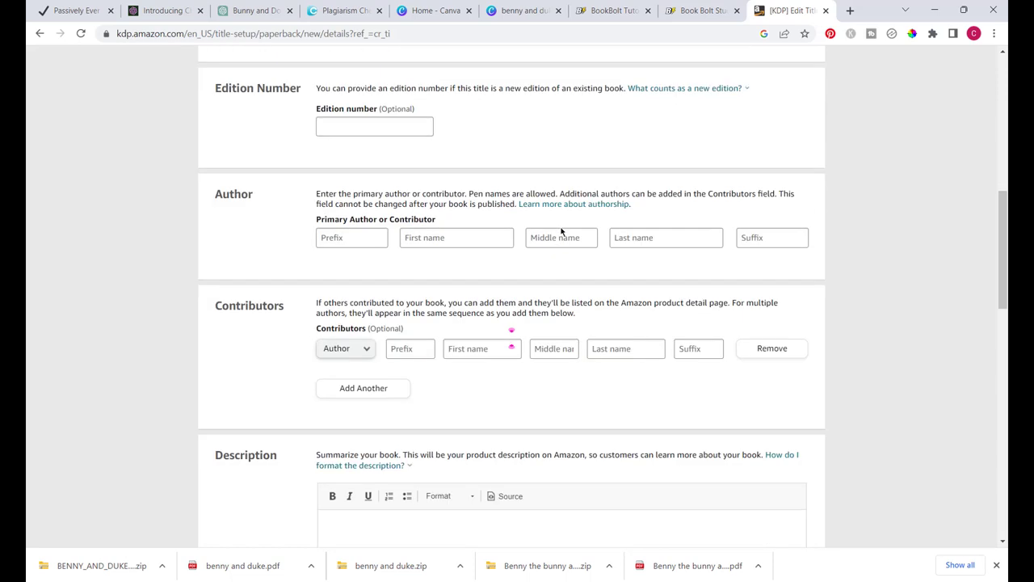
scroll(560, 230, down, 1)
scroll(560, 227, down, 1)
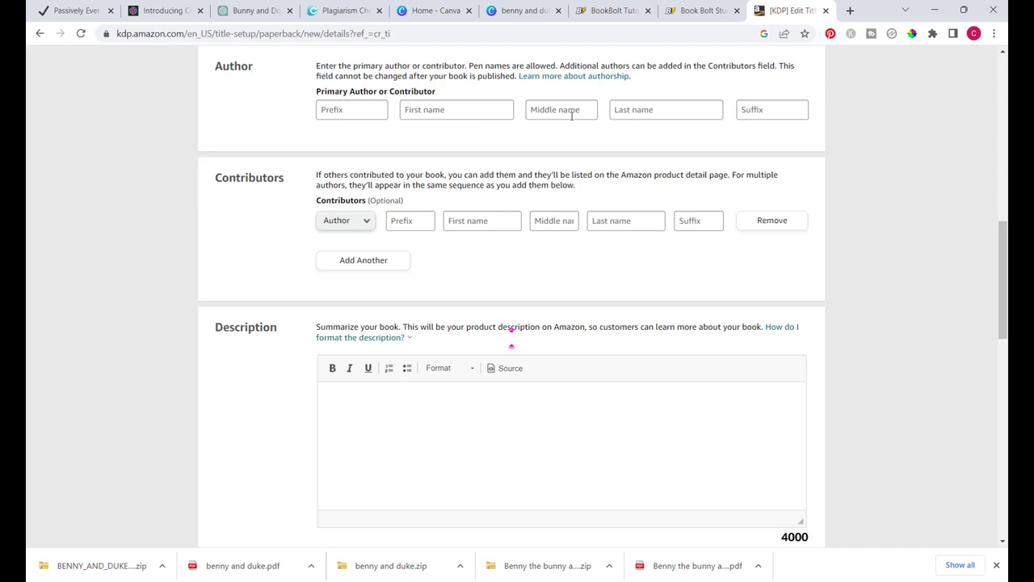
scroll(543, 172, down, 2)
scroll(543, 171, up, 1)
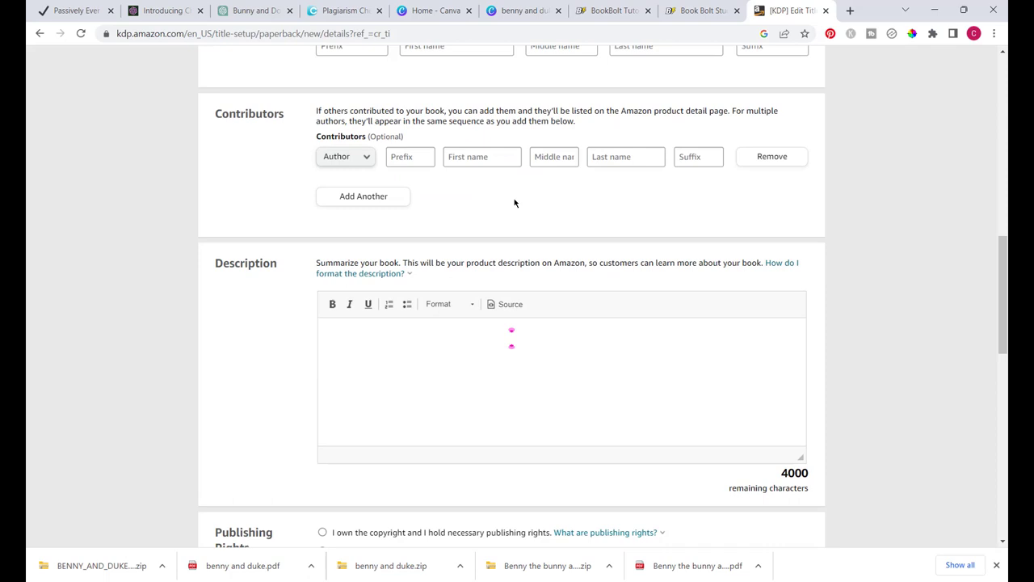
scroll(514, 203, down, 1)
scroll(515, 203, down, 3)
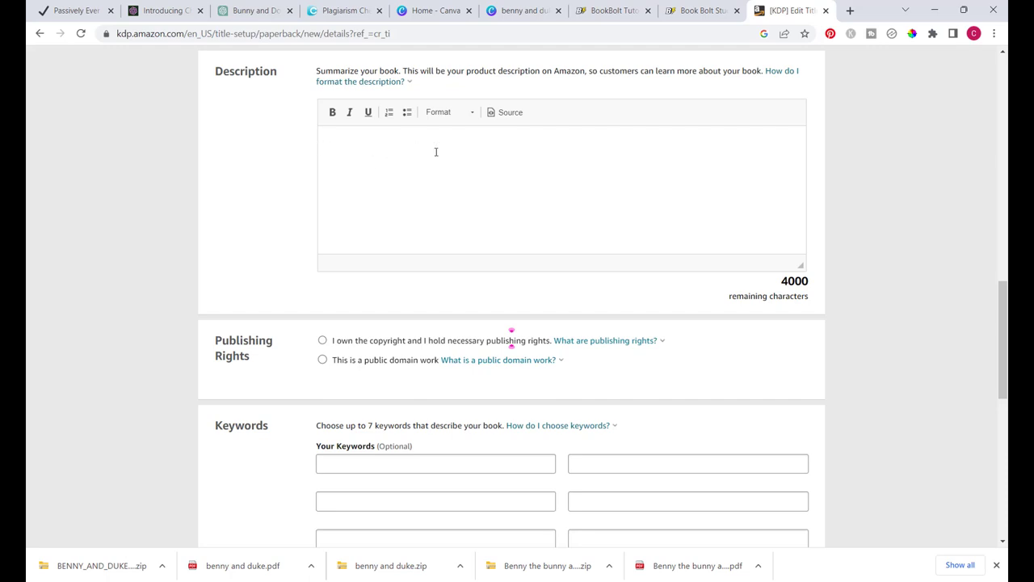
scroll(435, 152, down, 2)
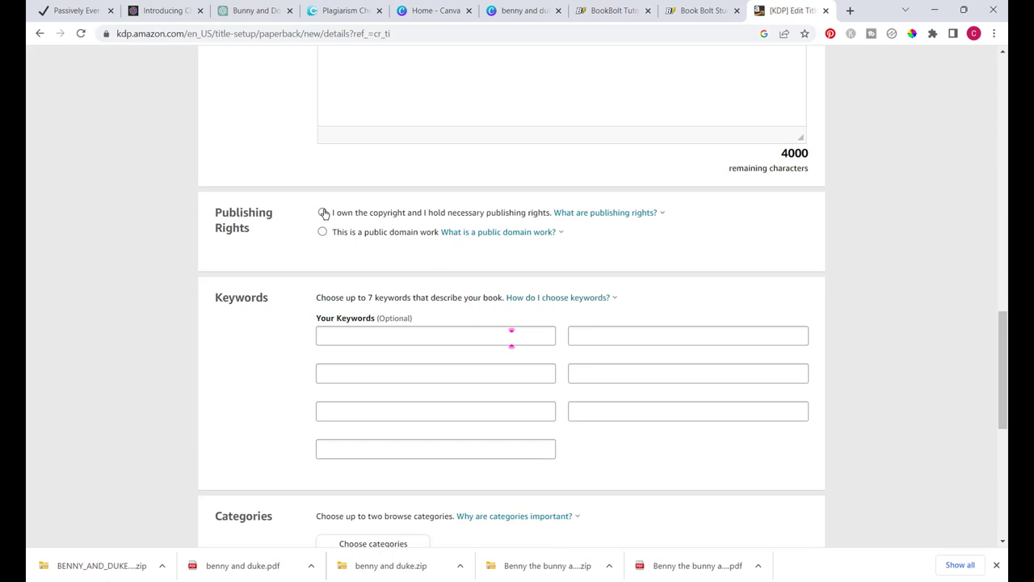
click(323, 213)
Step: Bring up the Choose categories dialog for browse categories
scroll(286, 240, down, 2)
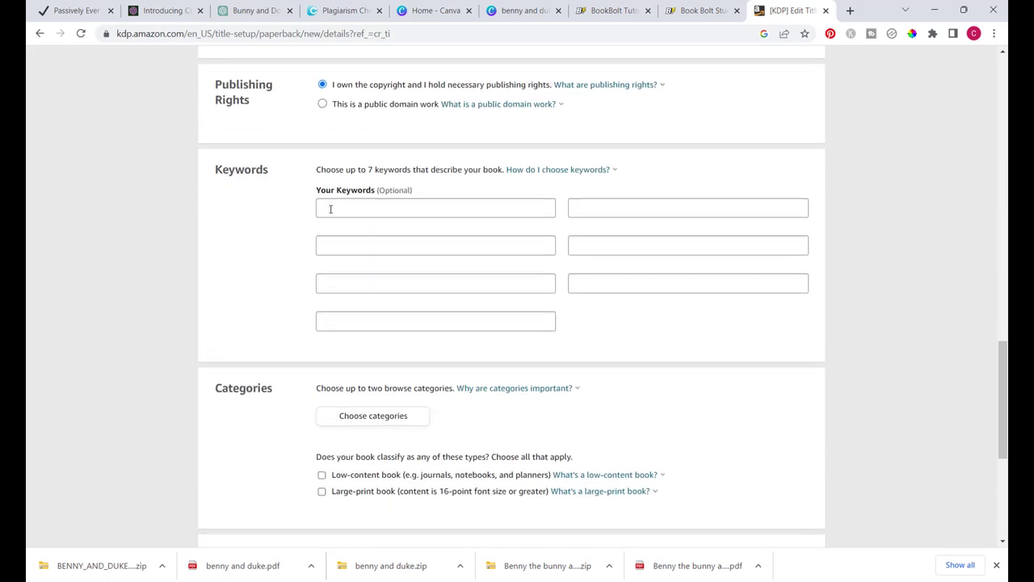
scroll(322, 232, down, 3)
click(382, 226)
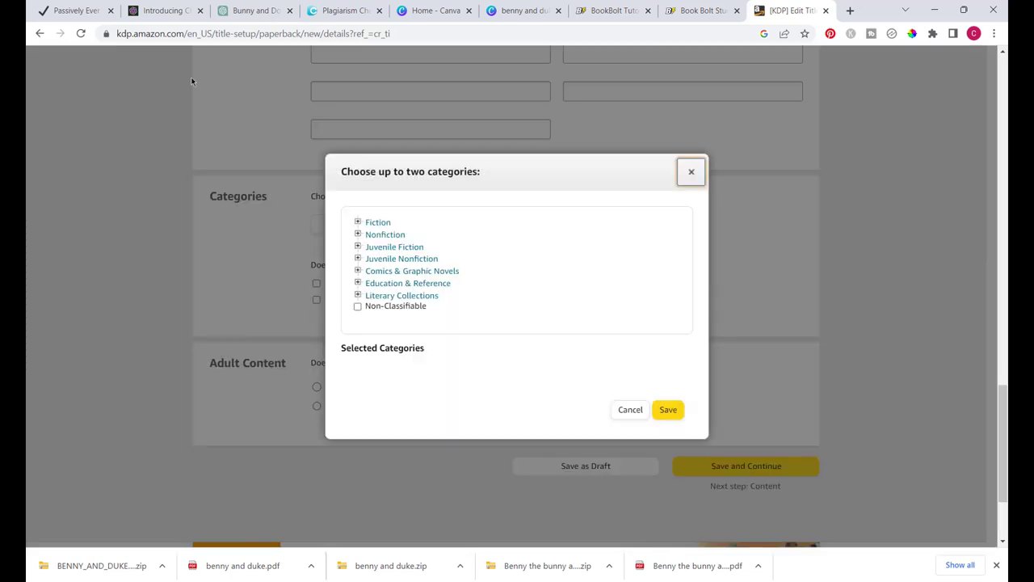
Step: Review children's book matches in Book Bolt's KDP Category Finder, then return to KDP
click(605, 11)
click(78, 158)
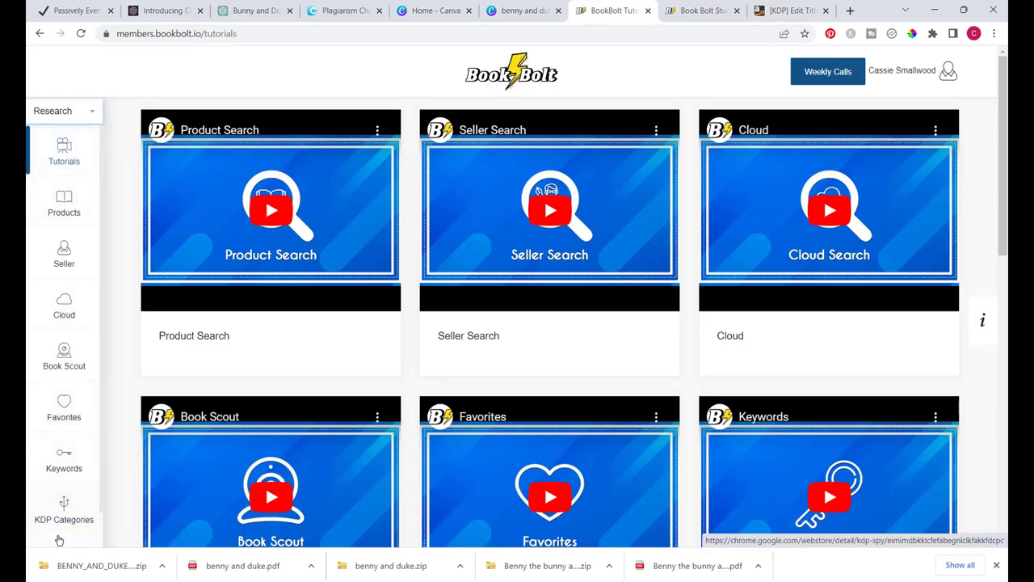
click(59, 507)
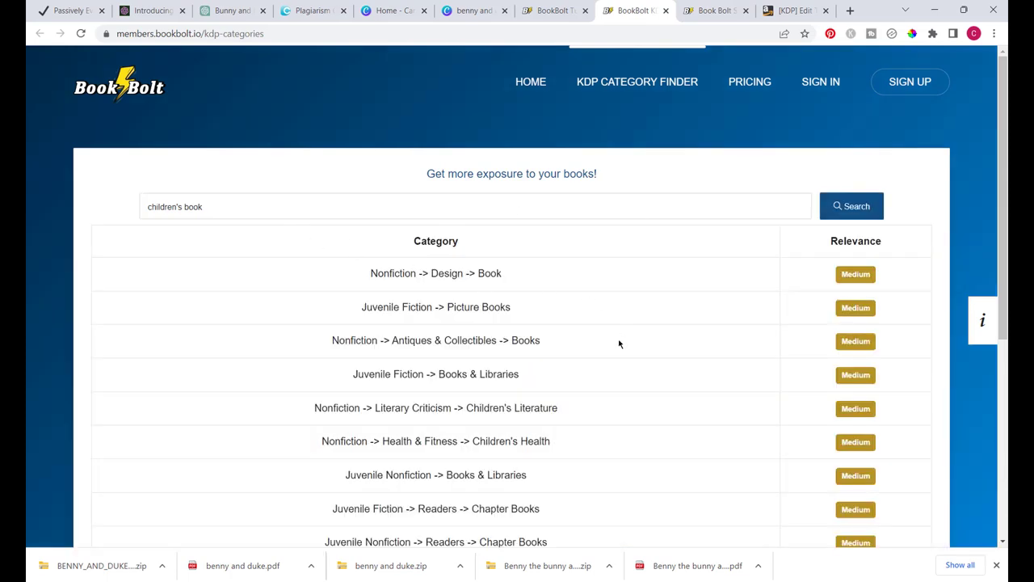
scroll(615, 369, down, 1)
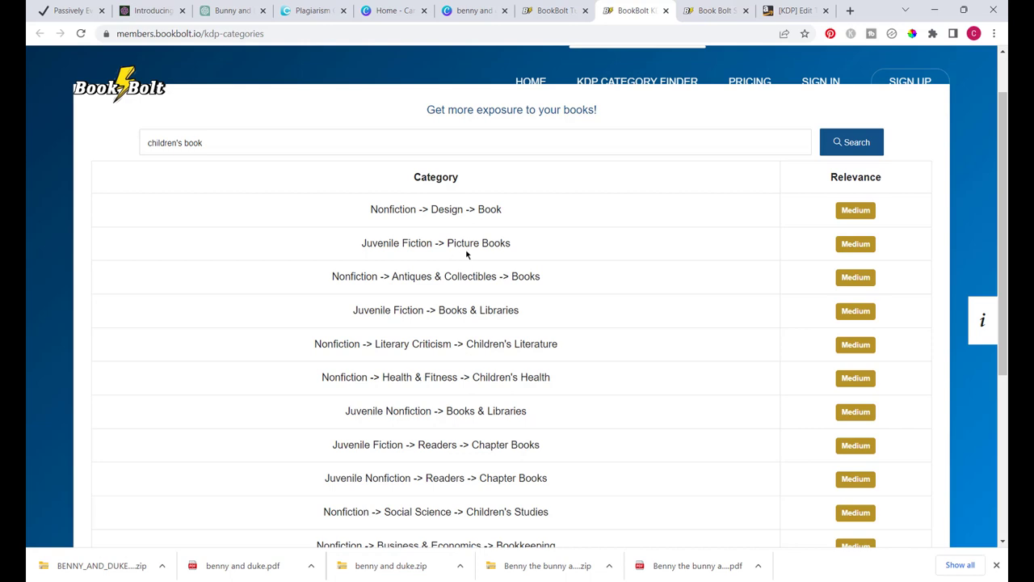
click(763, 12)
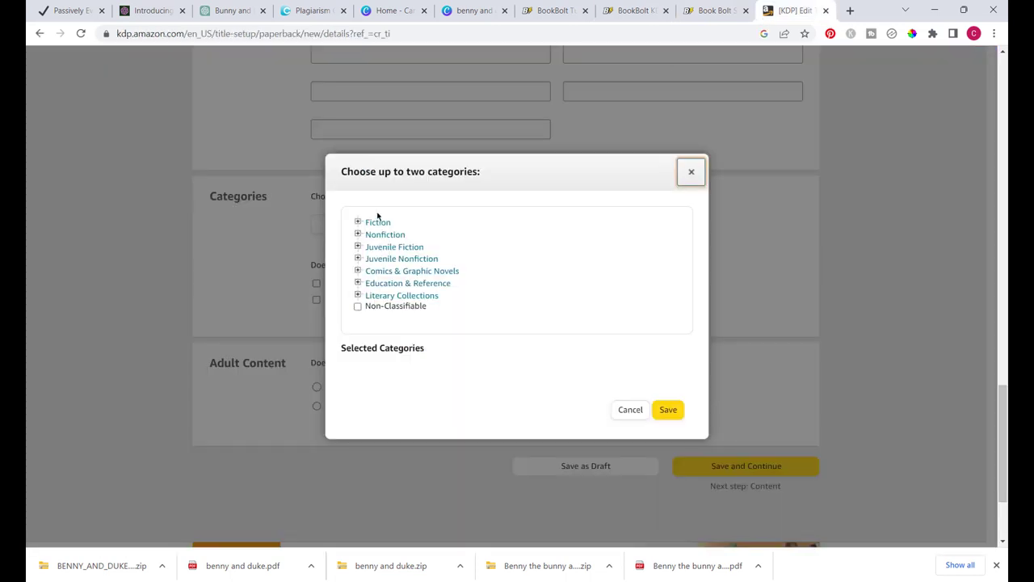
Step: Choose categories Juvenile Fiction > Picture Books and Animals > Dogs, mark large print, then save and continue
click(394, 246)
scroll(497, 296, down, 4)
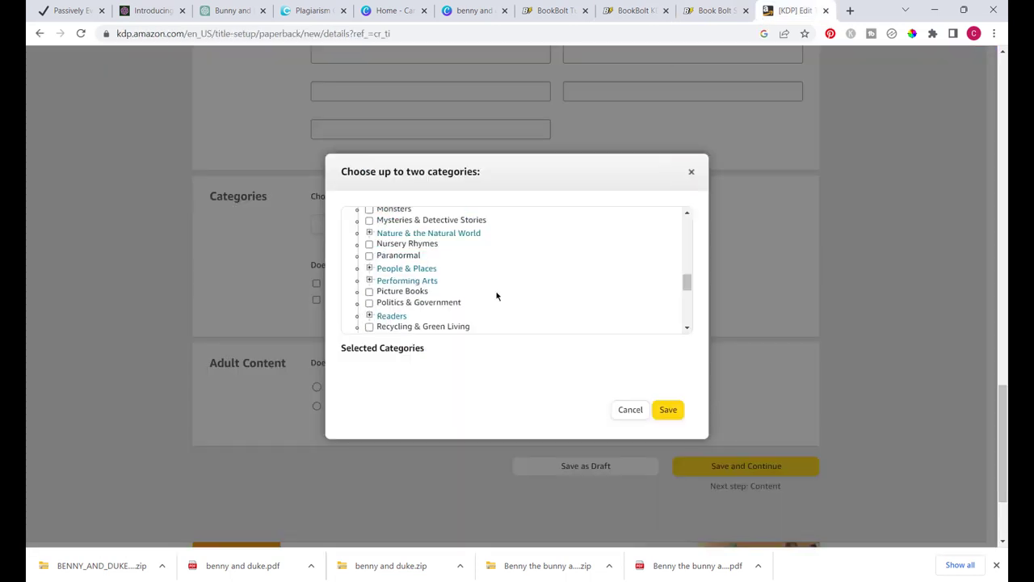
click(369, 291)
click(668, 420)
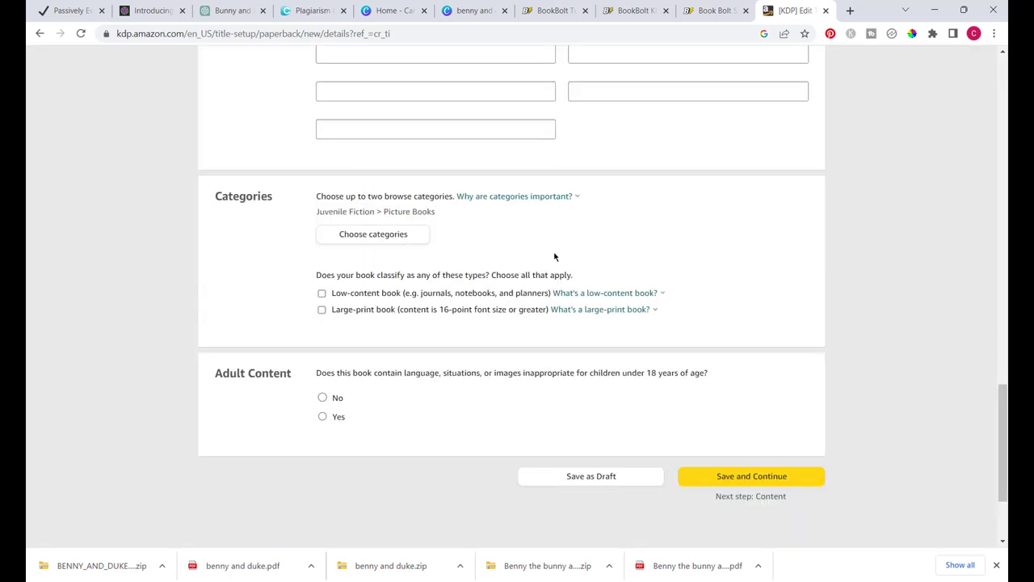
click(388, 236)
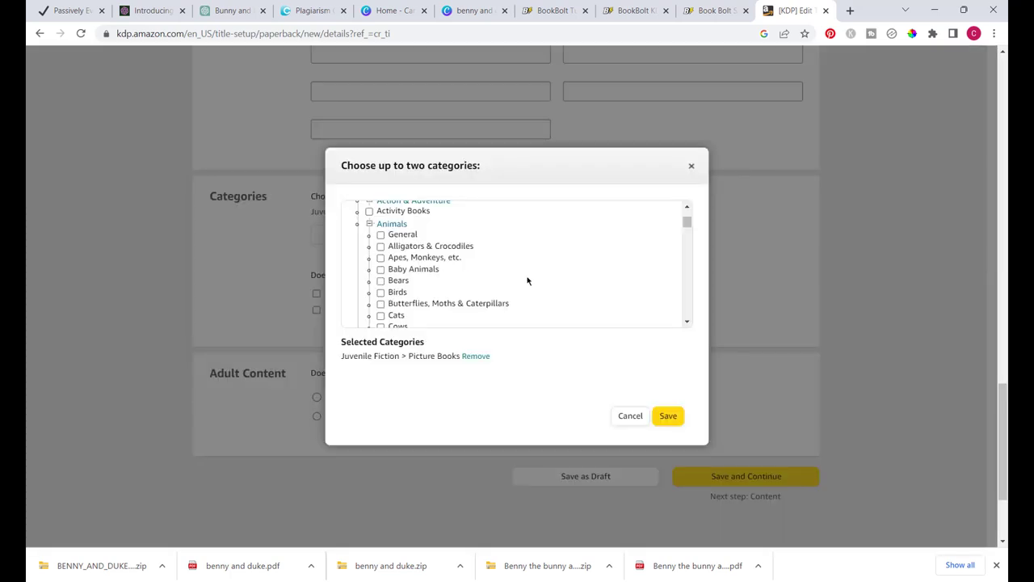
scroll(527, 281, down, 1)
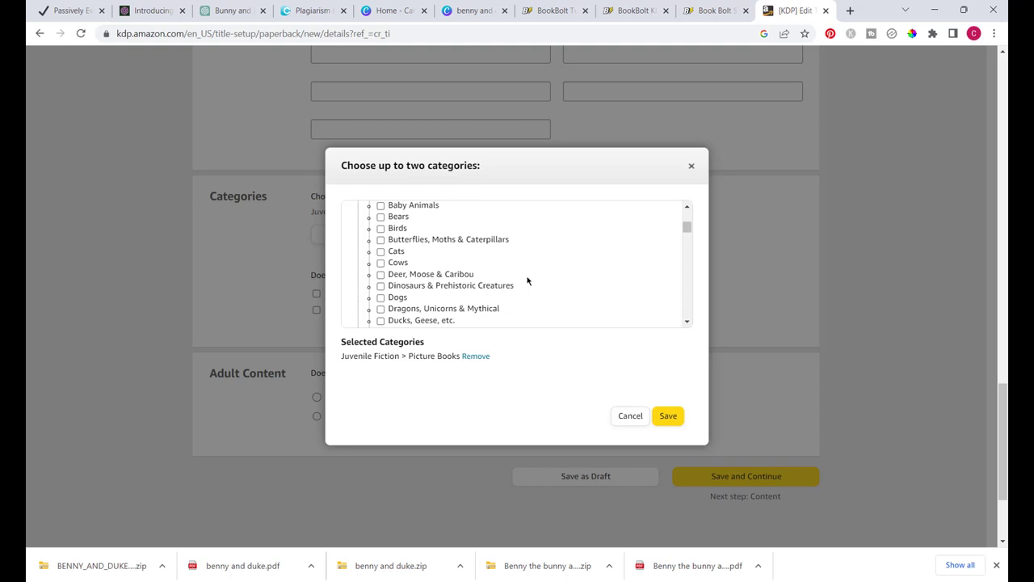
click(381, 297)
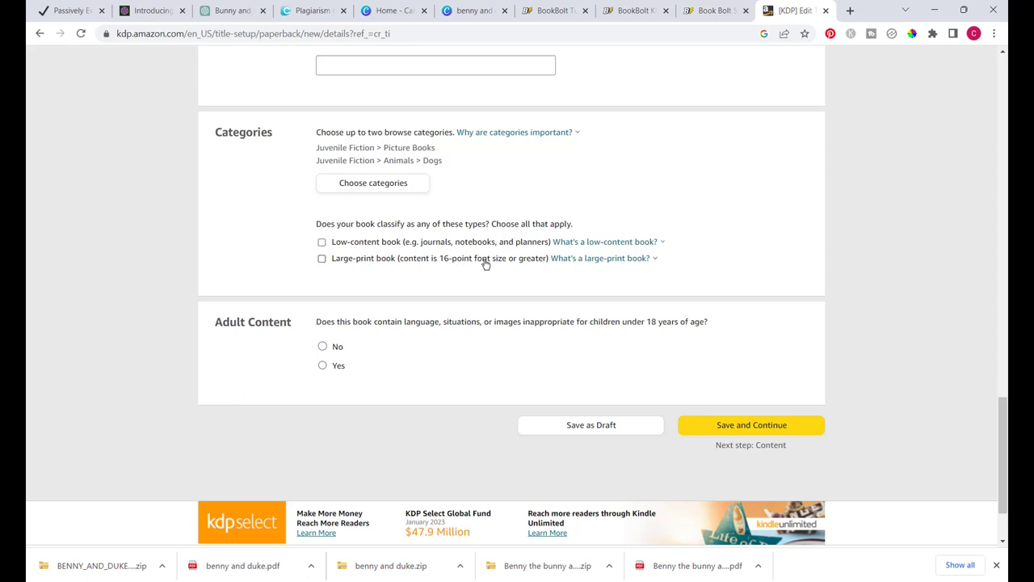
click(321, 260)
click(782, 426)
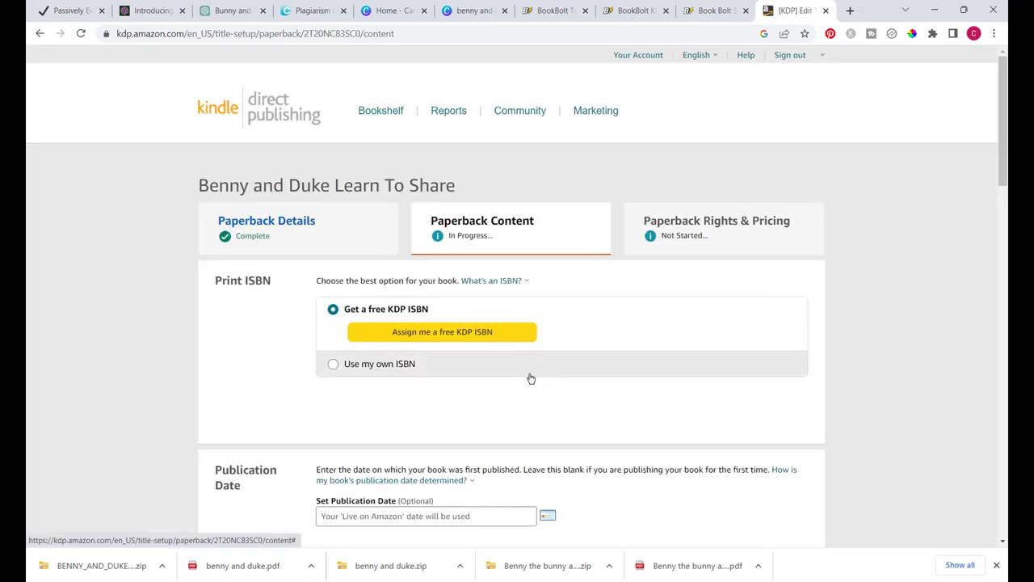
Step: Assign a free KDP ISBN to the paperback
scroll(531, 379, down, 1)
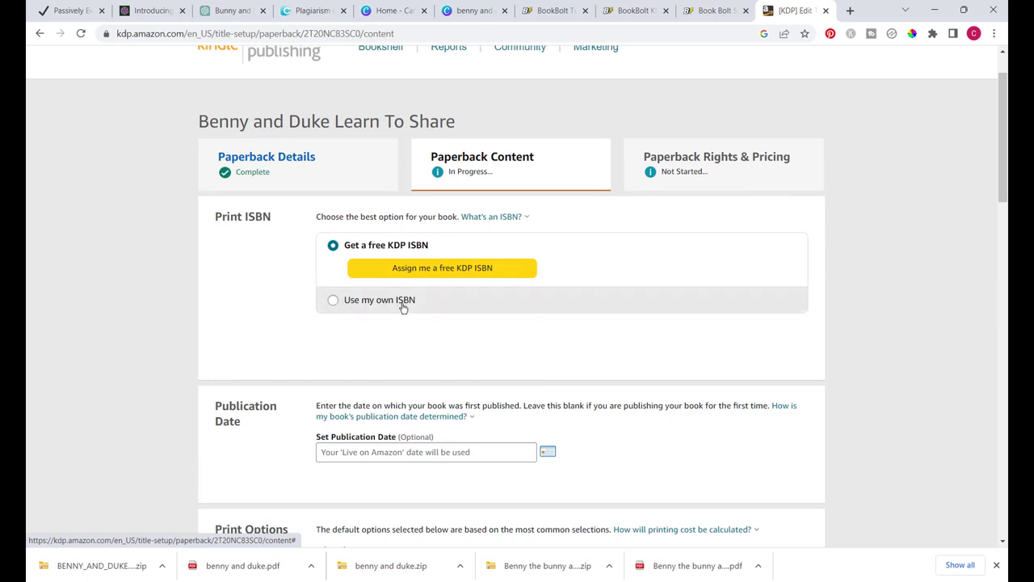
click(433, 268)
click(826, 336)
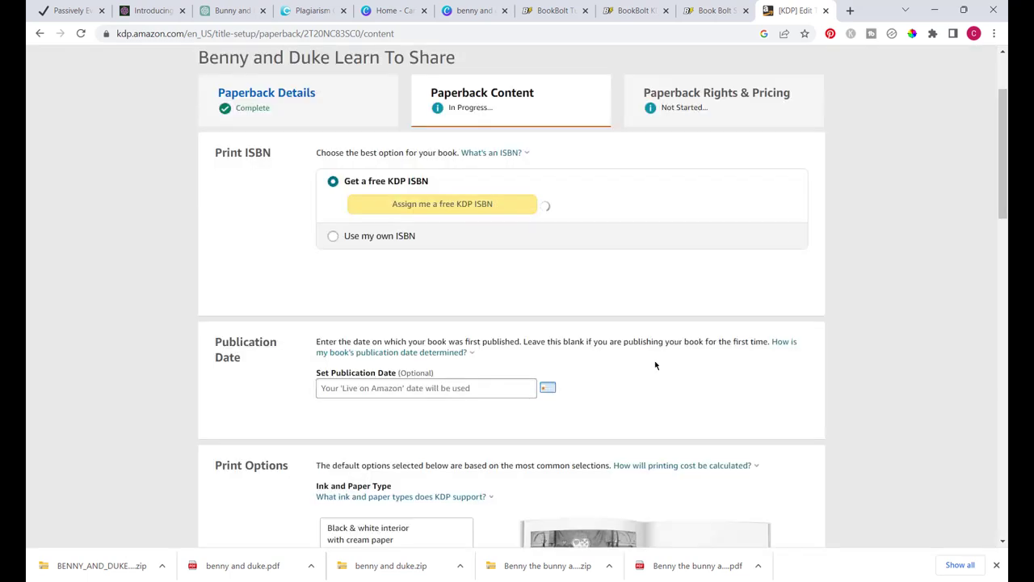
Step: Set premium colour interior on white paper, 8.5 x 8.5 in trim and a glossy cover
scroll(654, 360, down, 1)
scroll(654, 360, down, 1)
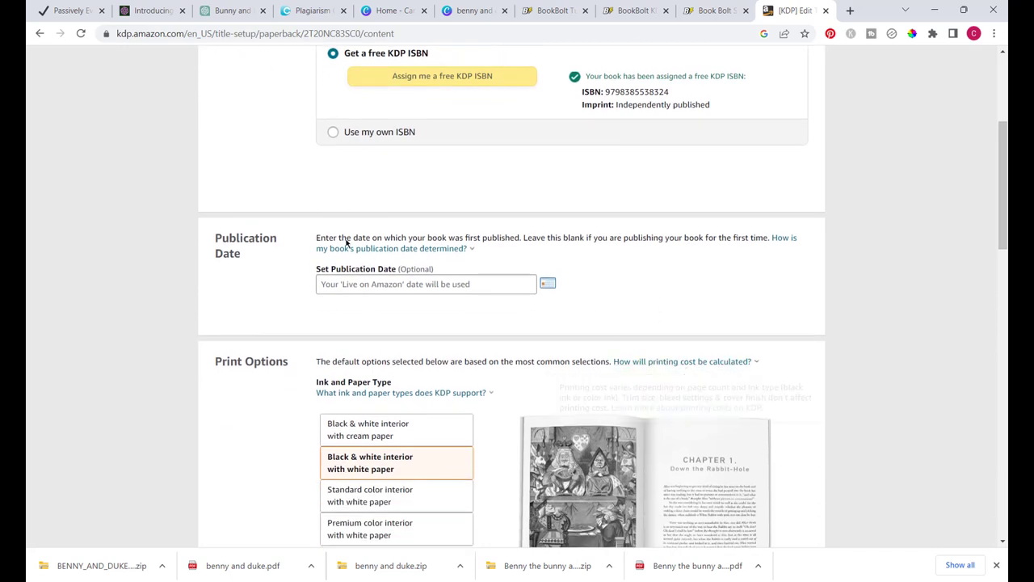
scroll(631, 297, down, 4)
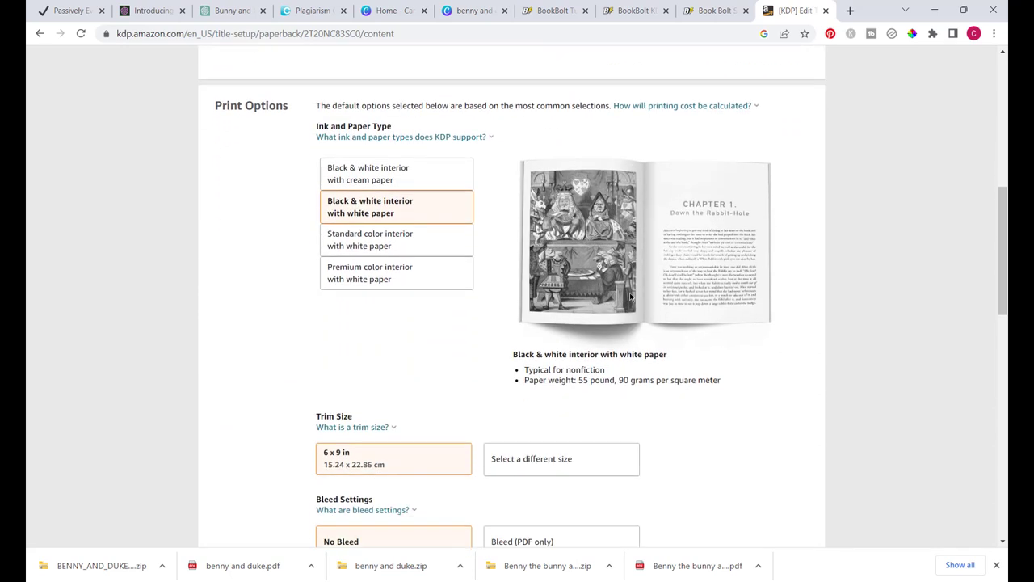
click(380, 281)
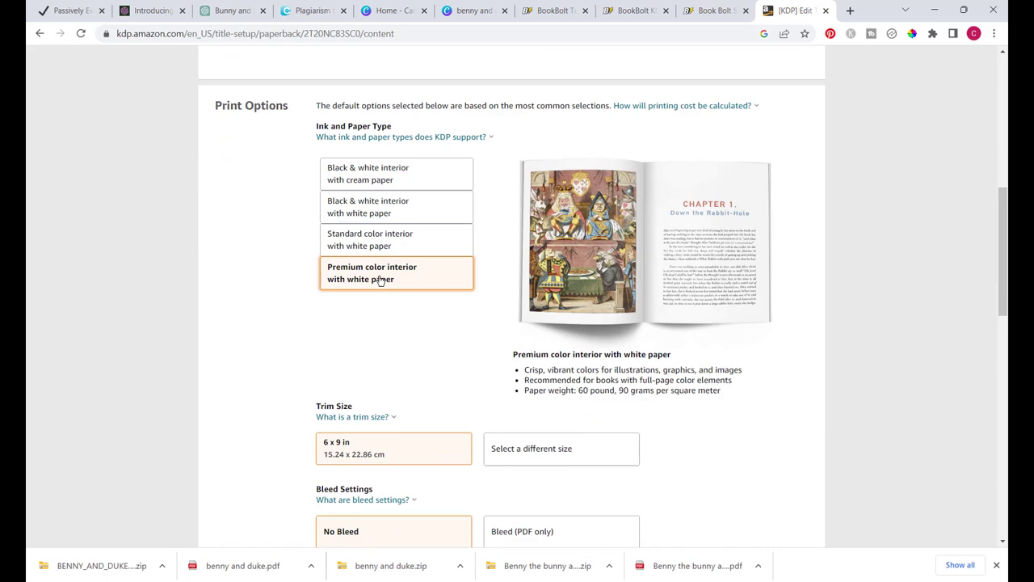
scroll(735, 420, down, 2)
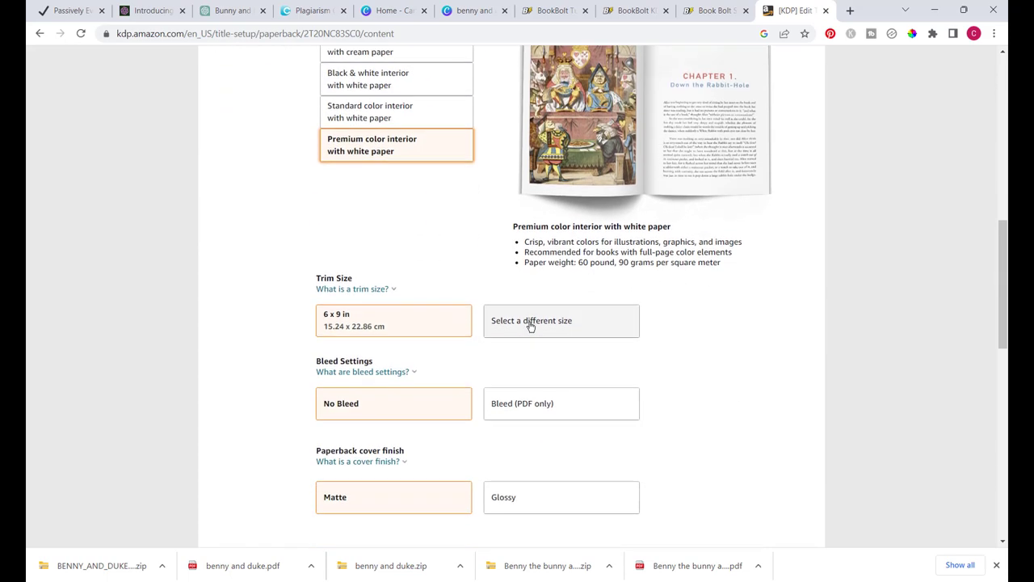
click(529, 323)
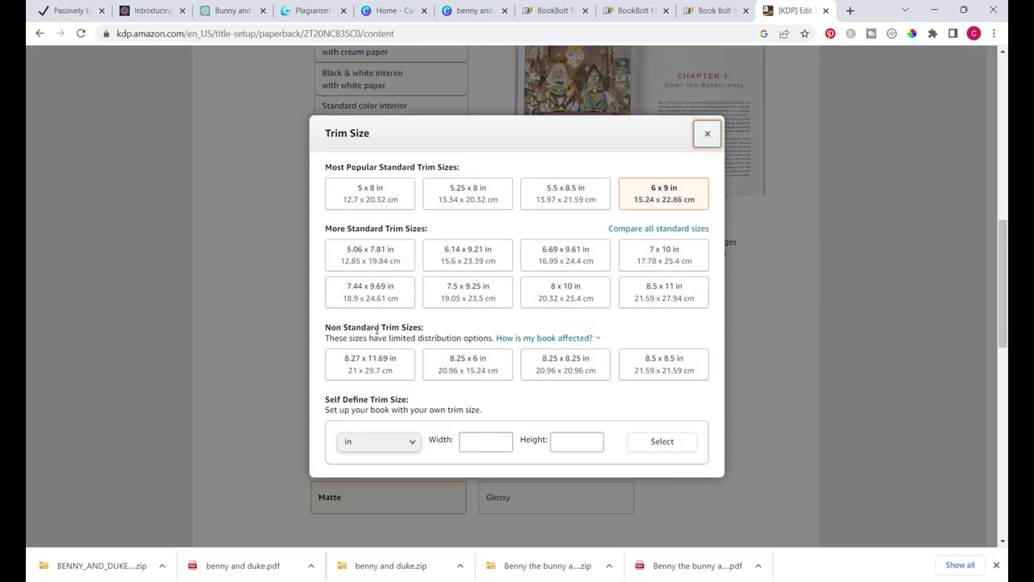
click(664, 364)
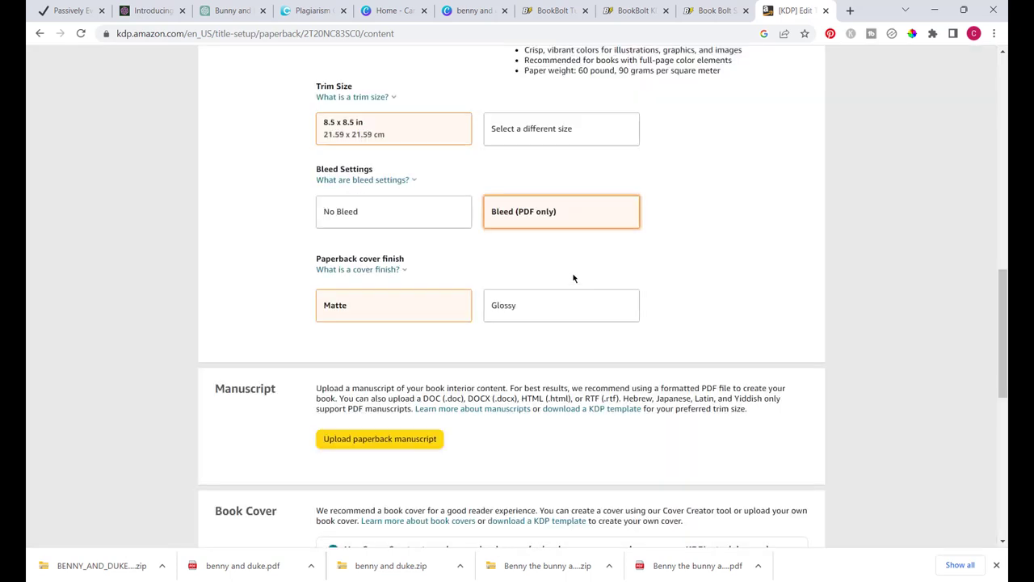
click(530, 303)
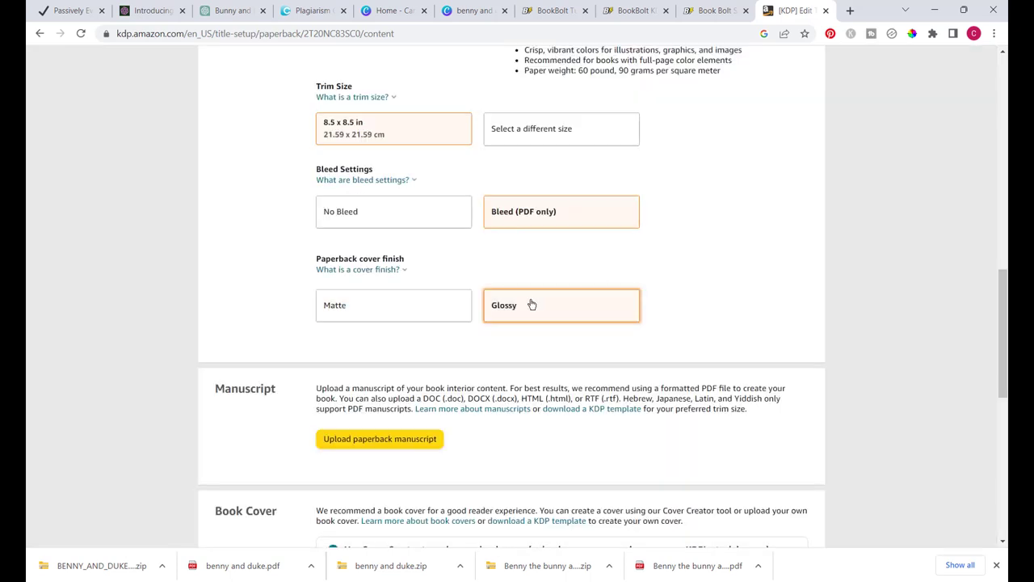
Step: Begin the manuscript upload and extract the zipped book files in File Explorer
scroll(753, 310, down, 2)
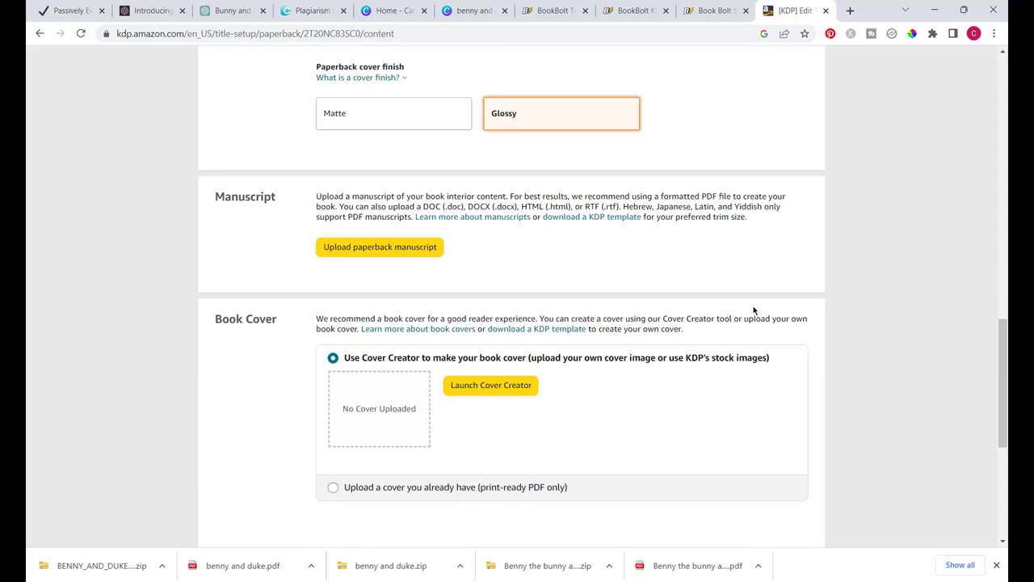
click(364, 248)
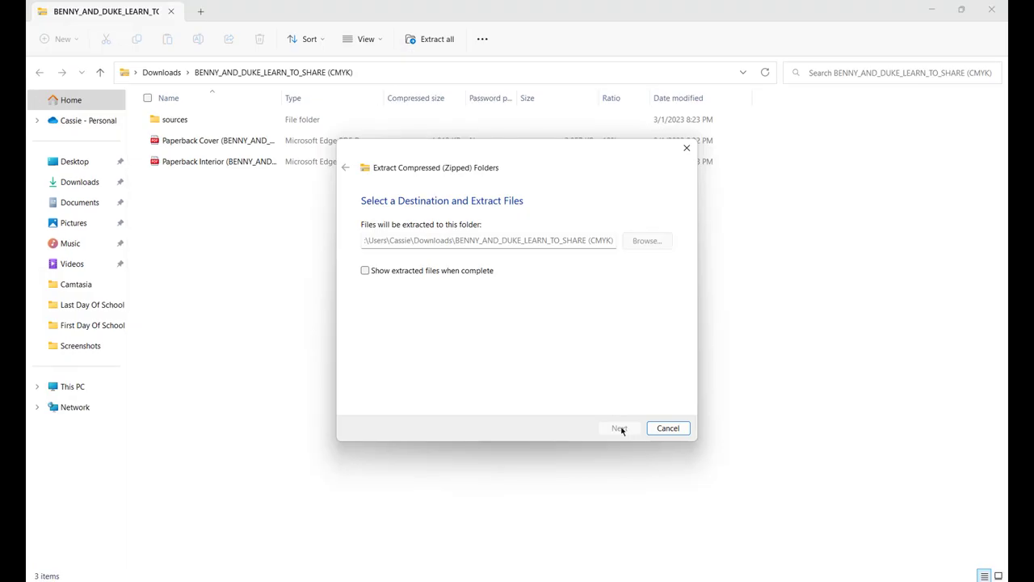
click(618, 428)
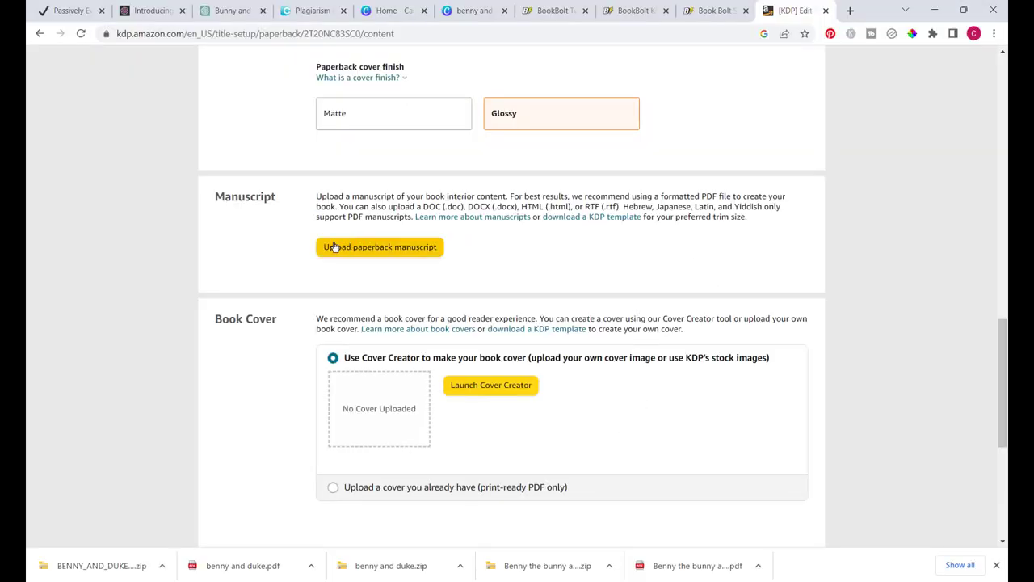
Step: Upload the Paperback Interior PDF from the extracted book files folder as the manuscript
click(365, 250)
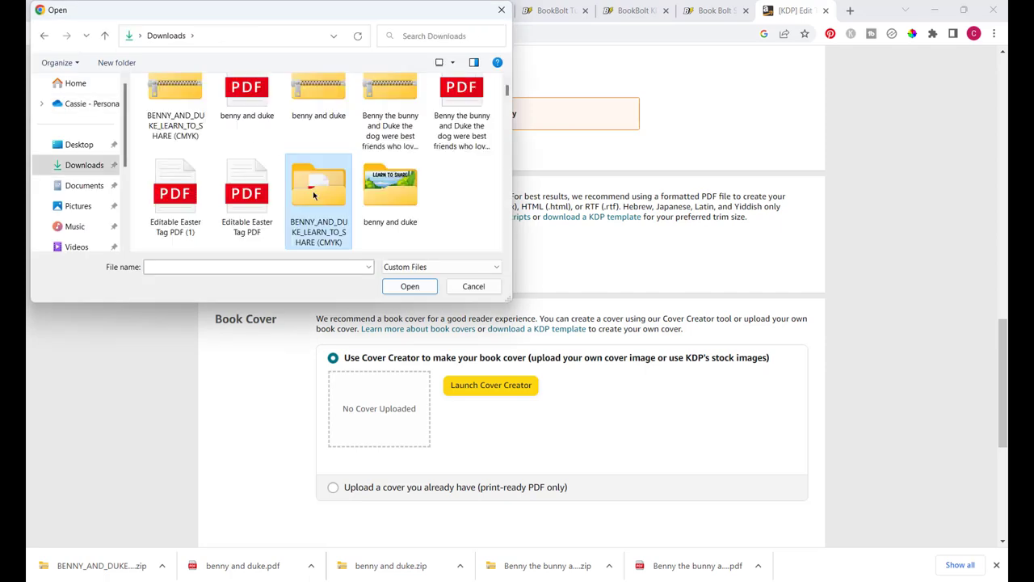
double_click(313, 191)
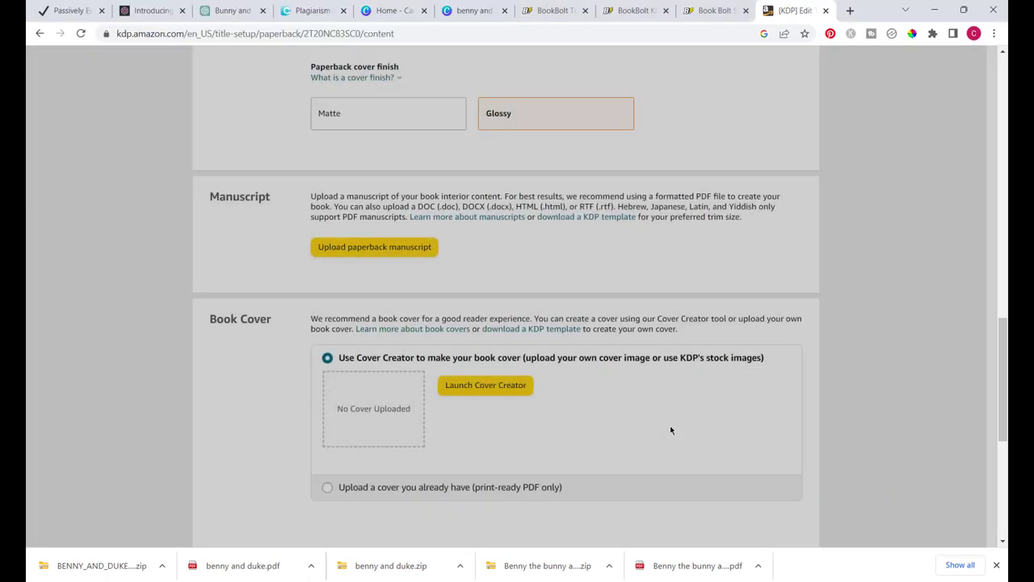
scroll(669, 425, up, 1)
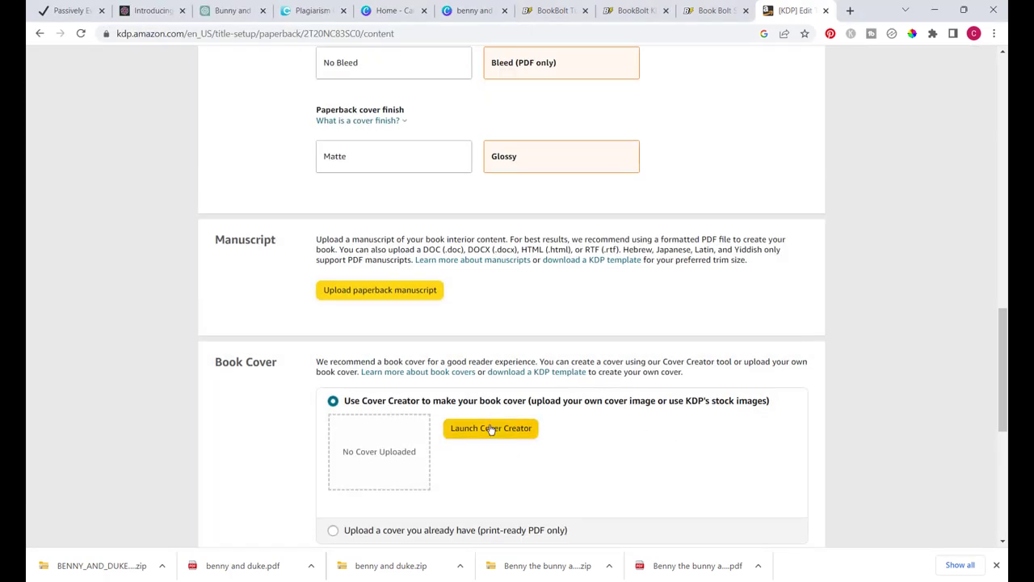
scroll(586, 476, down, 2)
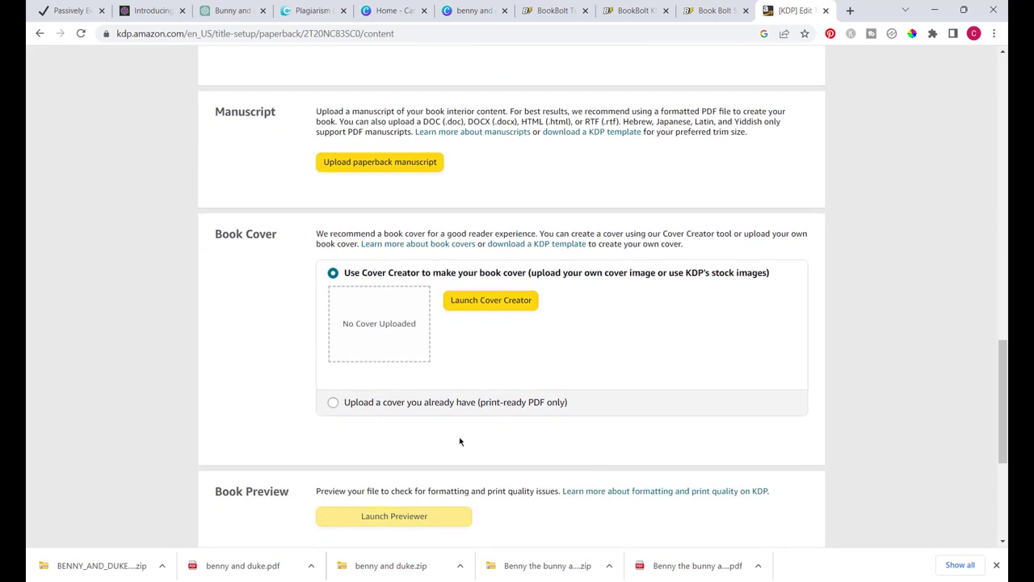
Step: Choose 'Upload a cover you already have' and upload the Paperback Cover PDF
click(333, 404)
click(491, 396)
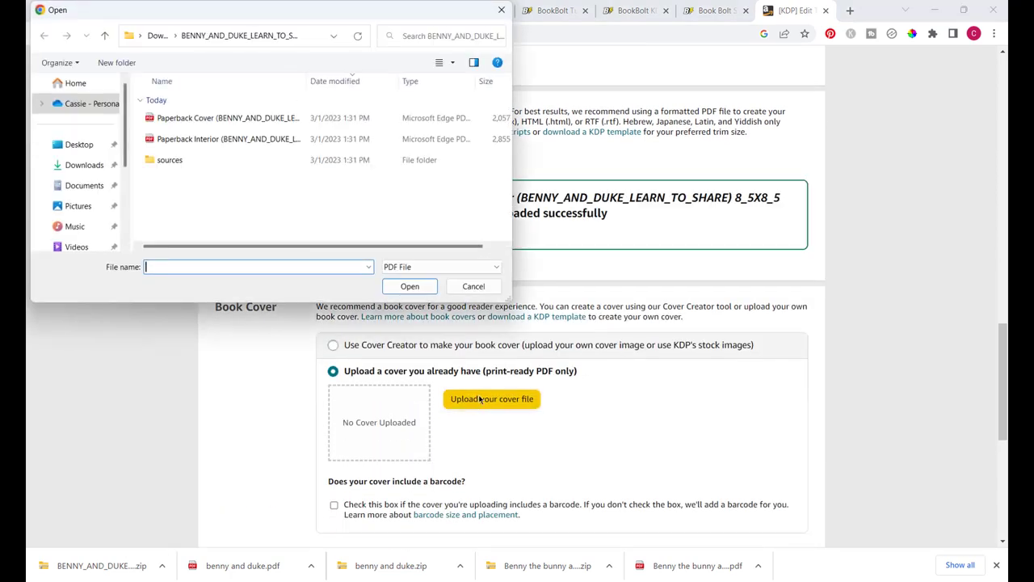
double_click(220, 120)
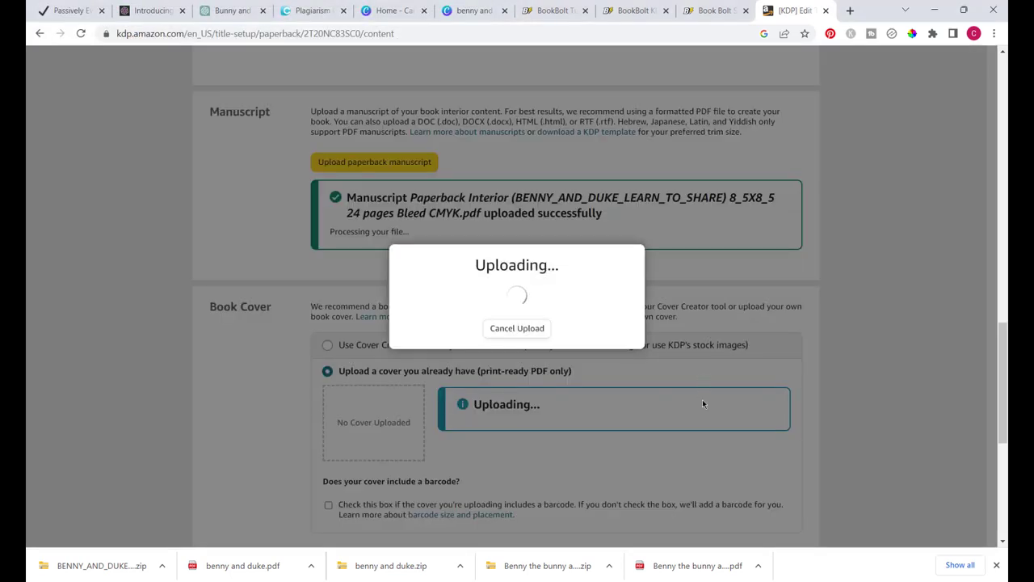
scroll(513, 350, down, 5)
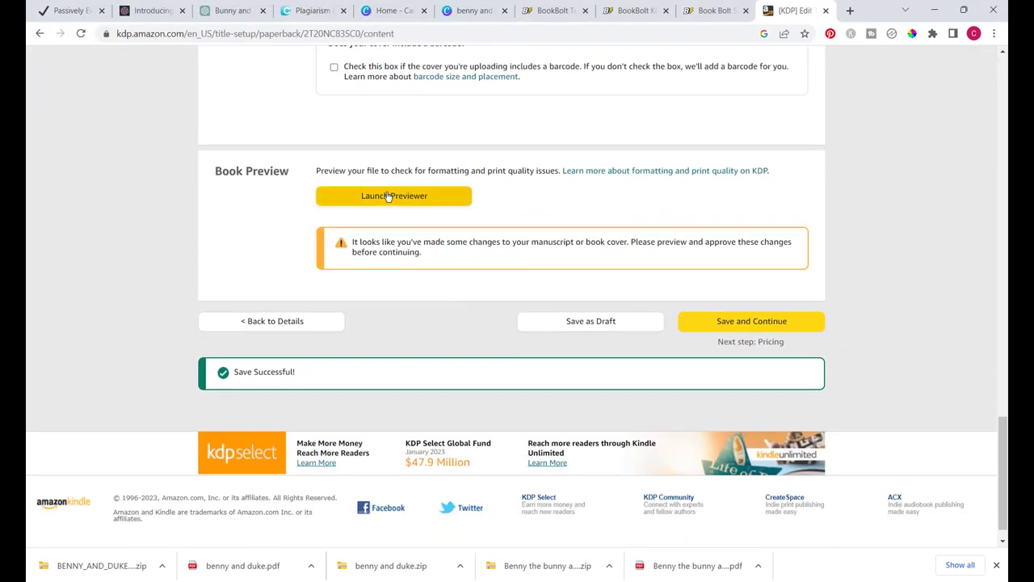
Step: Preview the book in the Print Previewer, paging from the cover through pages 2-3 and back to page 1
click(387, 196)
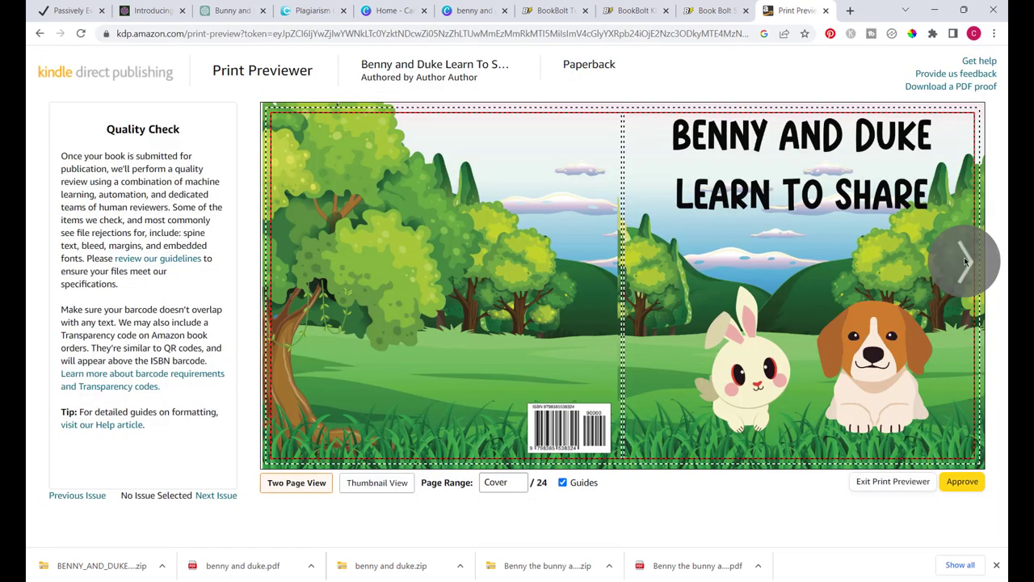
click(965, 261)
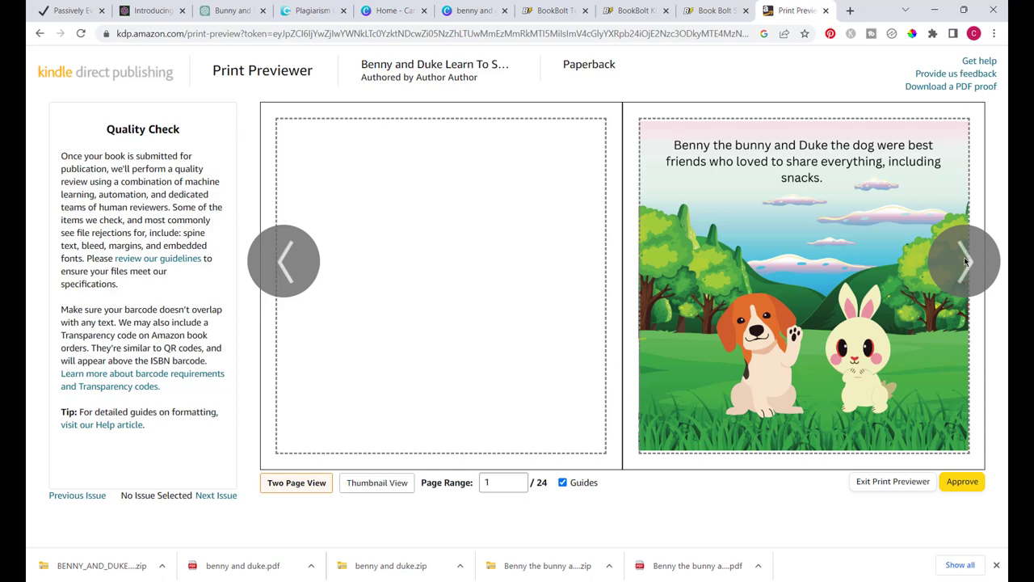
click(965, 260)
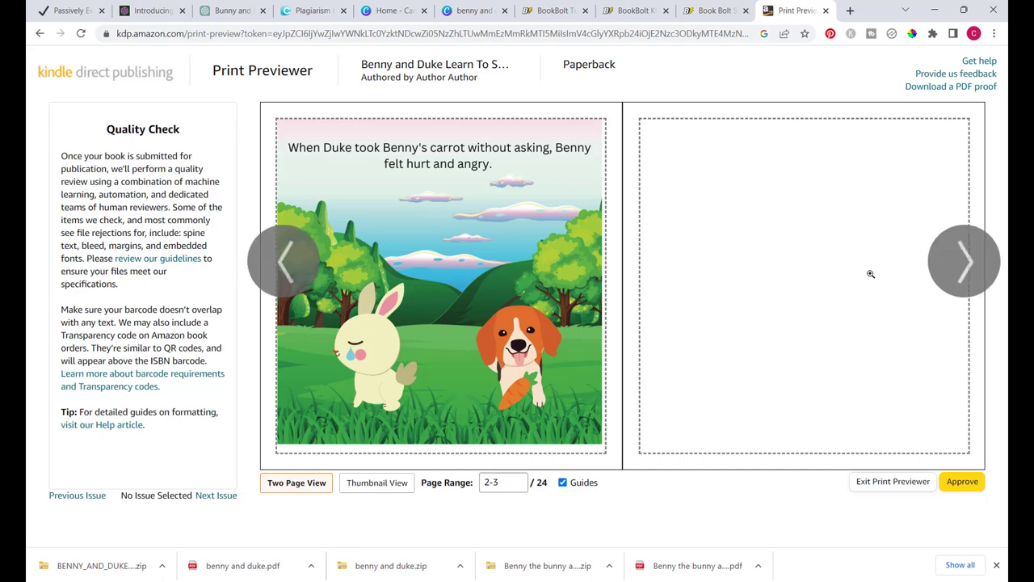
click(278, 264)
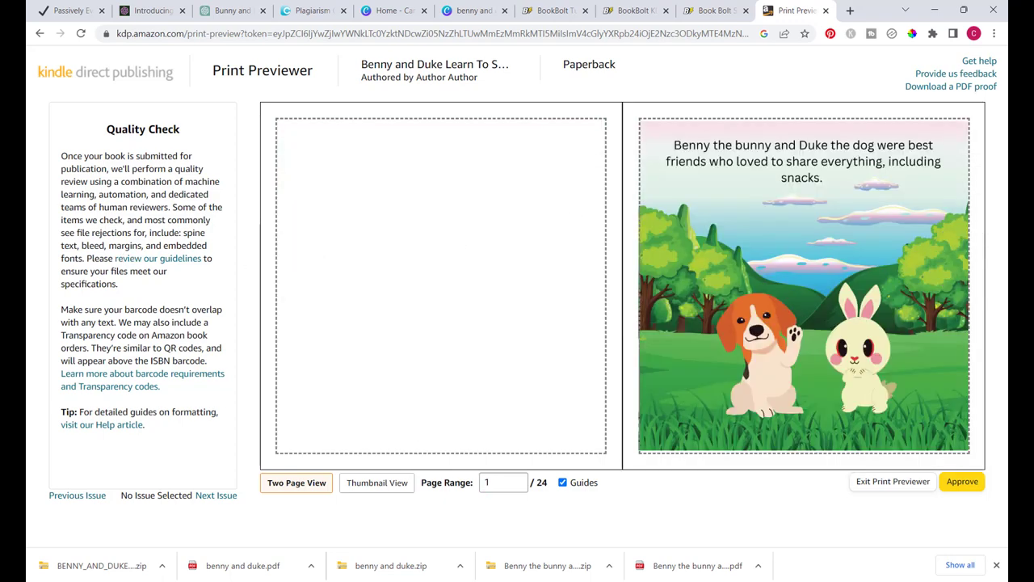
Step: Approve the previewed files and review the Summary before saving and continuing to Rights & Pricing
click(960, 482)
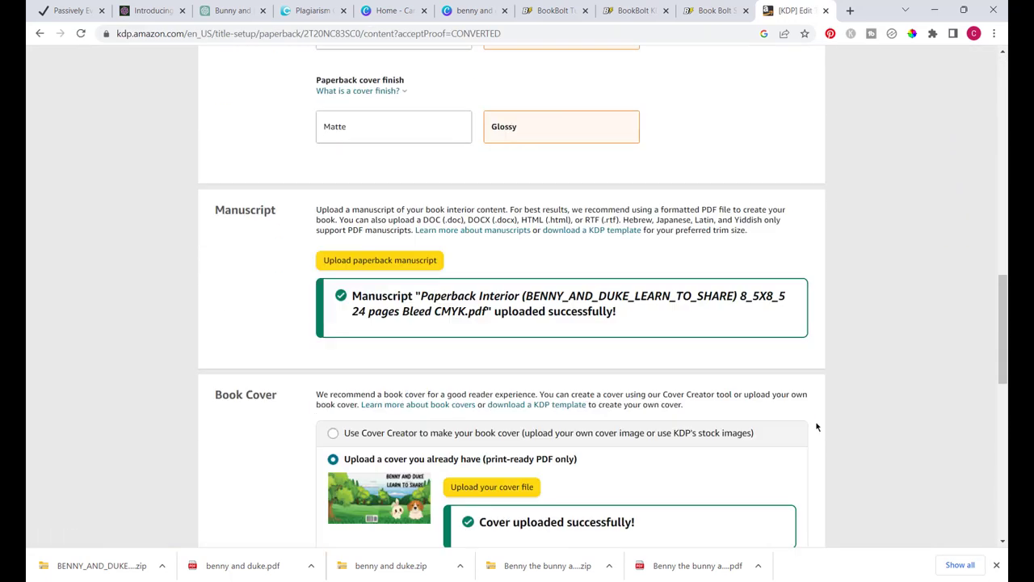
scroll(816, 427, down, 9)
scroll(816, 427, up, 1)
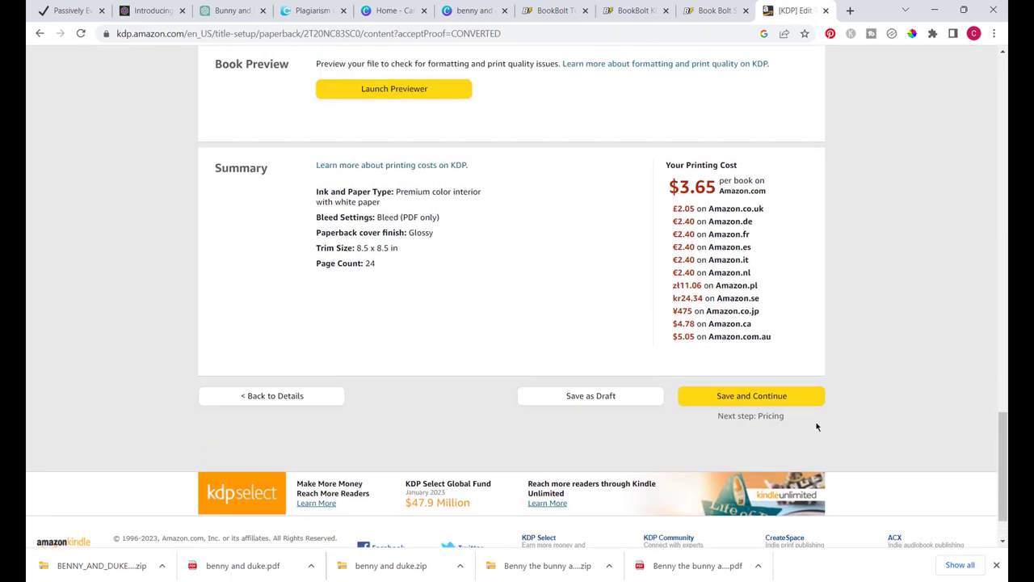
scroll(816, 426, up, 2)
scroll(815, 427, down, 1)
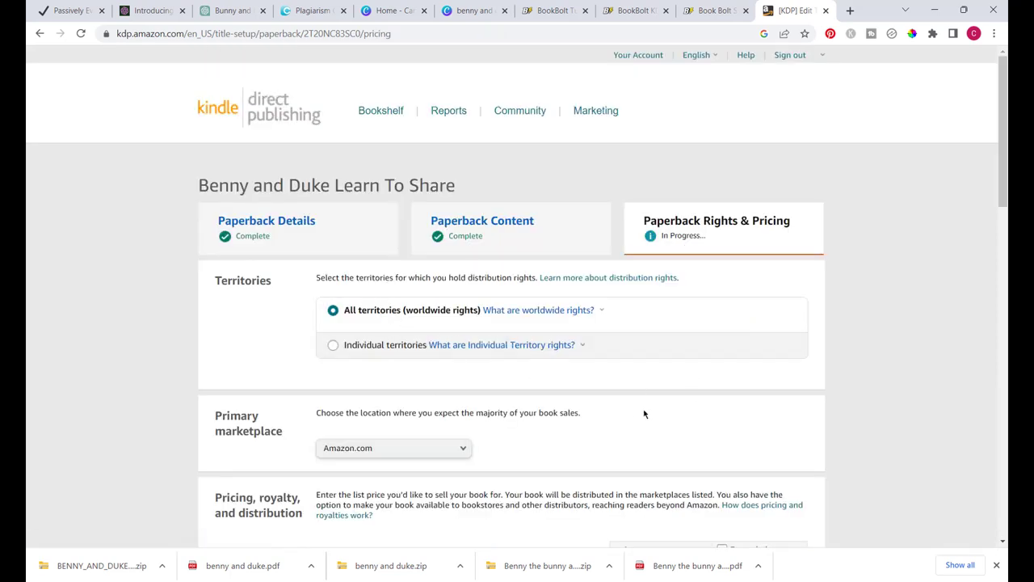
scroll(638, 413, down, 3)
scroll(644, 414, down, 1)
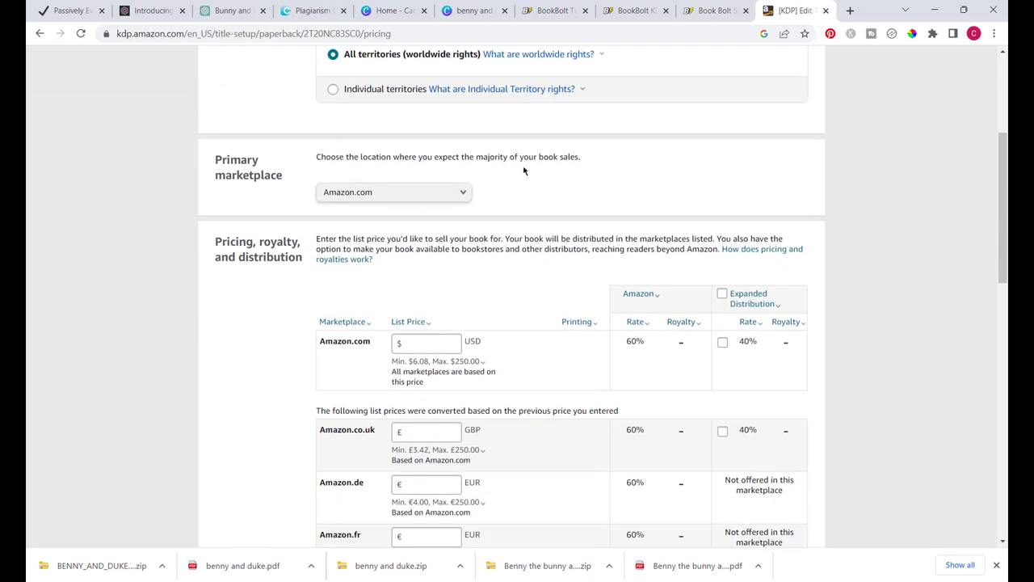
scroll(561, 208, down, 2)
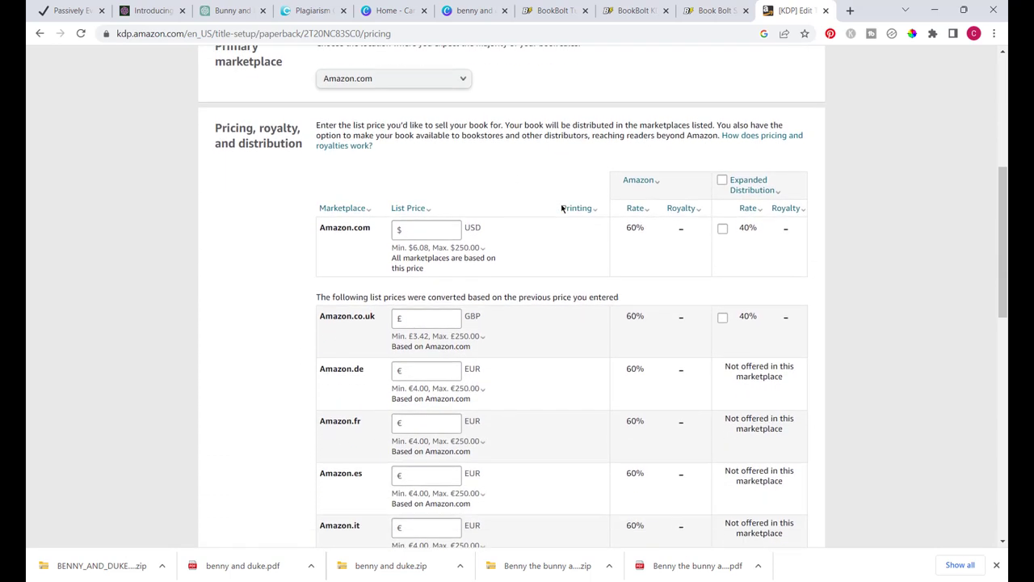
scroll(562, 208, up, 1)
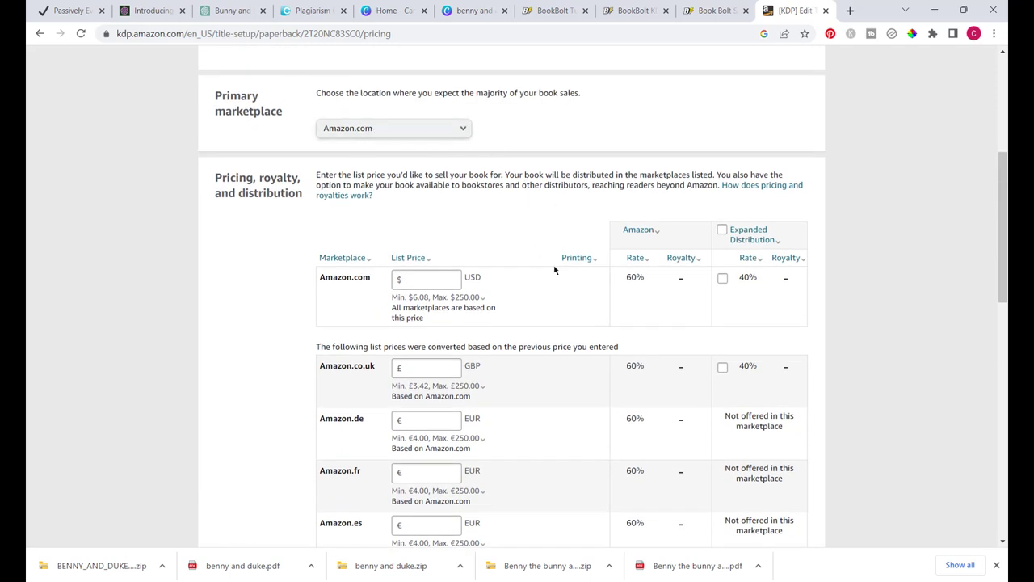
scroll(554, 270, down, 1)
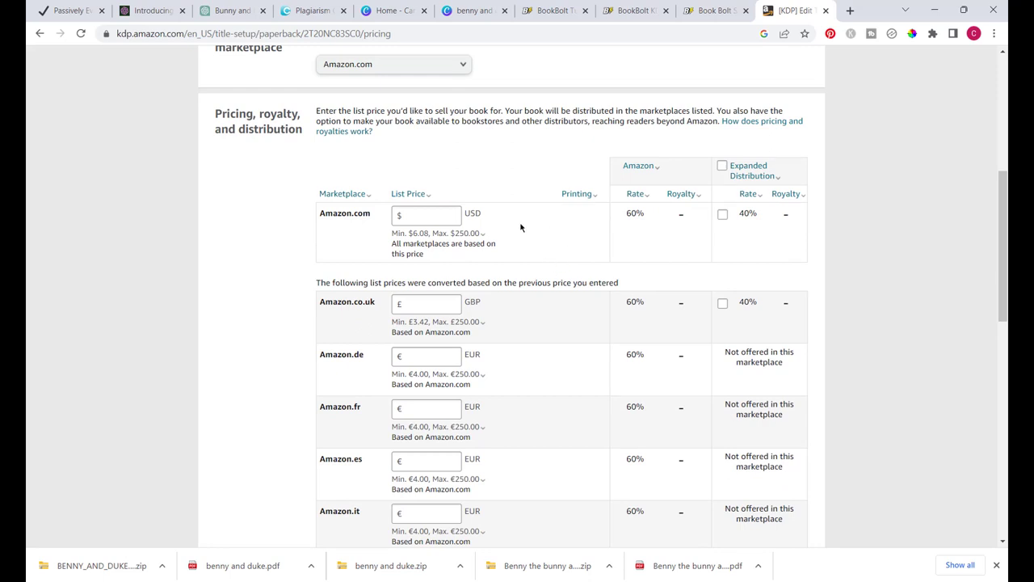
Step: Enter 8.99 as the Amazon.com list price and check the resulting royalties
click(417, 215)
text(8.99)
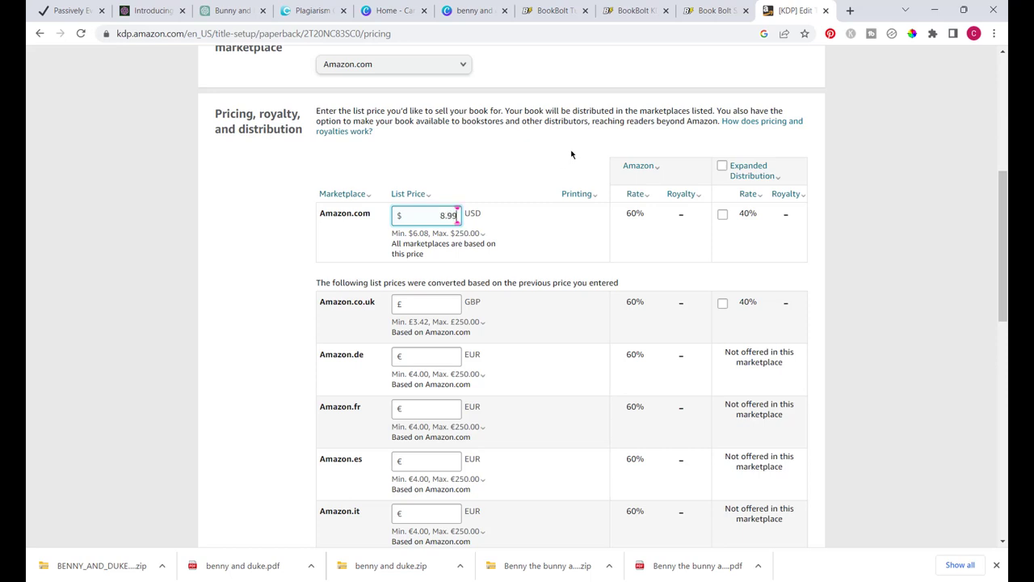
click(854, 251)
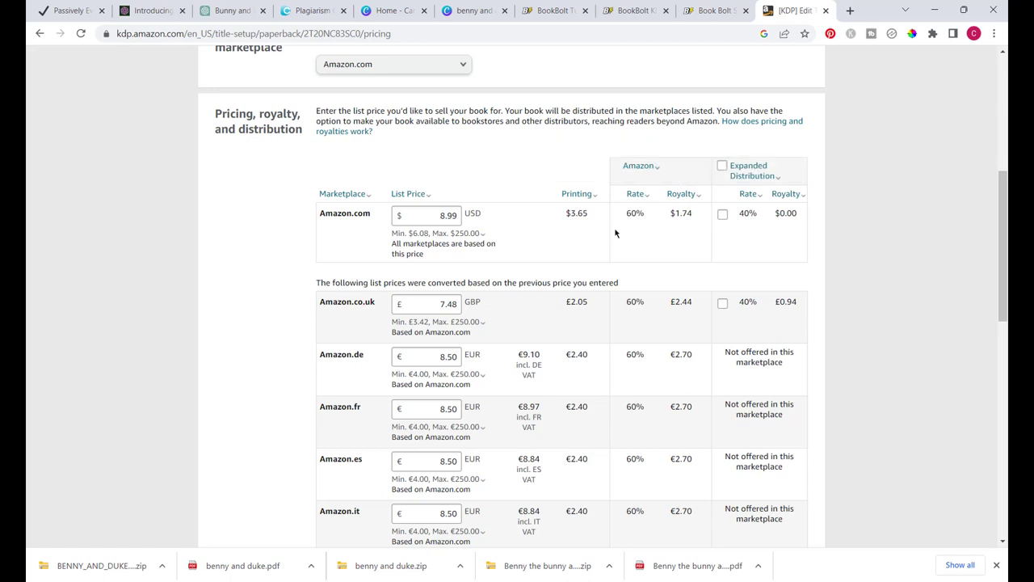
Step: Replace the Amazon.com list price with 10.99 after reading the minimum list price note
drag(457, 214, 431, 213)
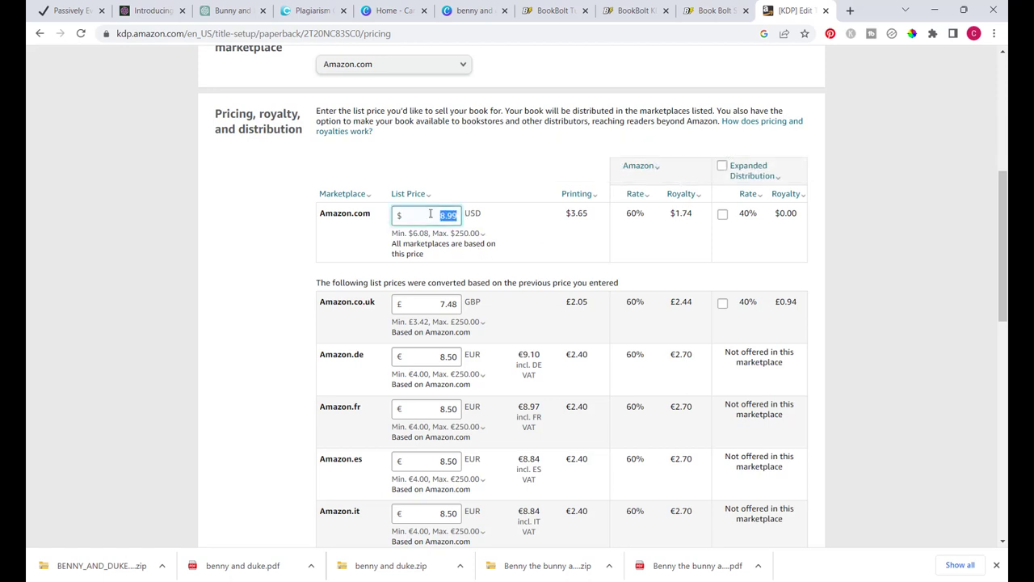
click(483, 232)
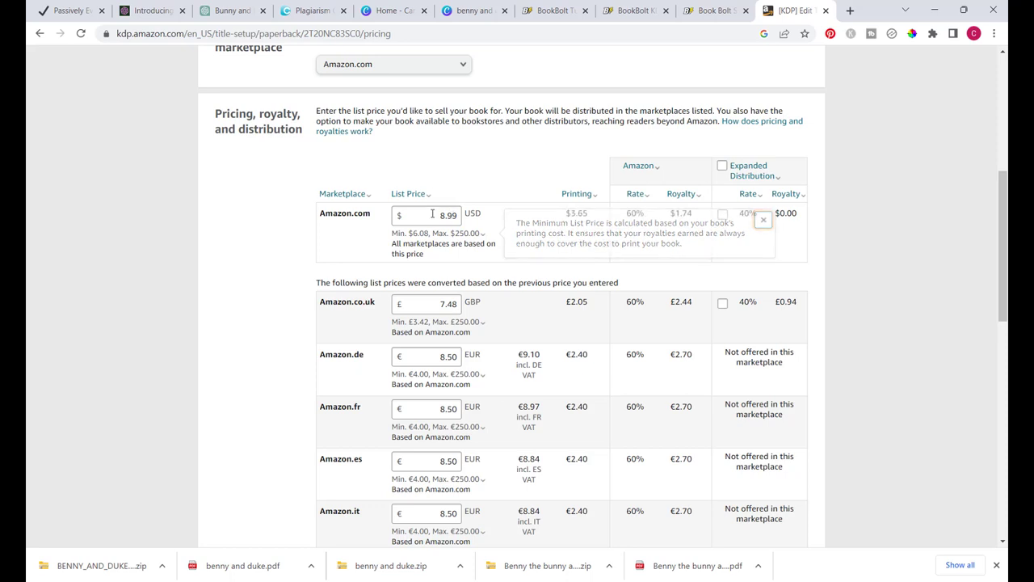
click(763, 220)
drag(439, 214, 459, 215)
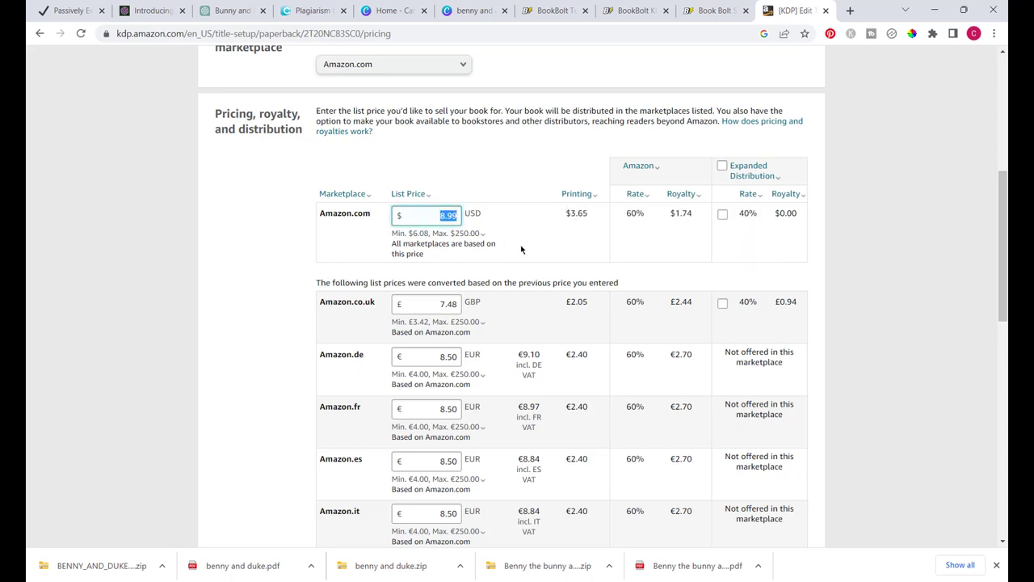
text(10.99)
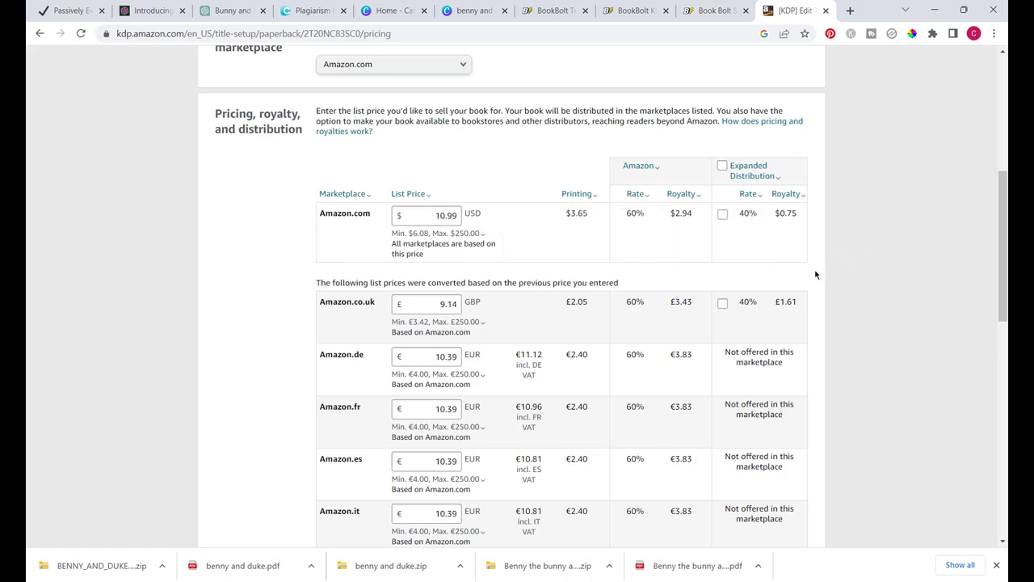
scroll(815, 277, down, 1)
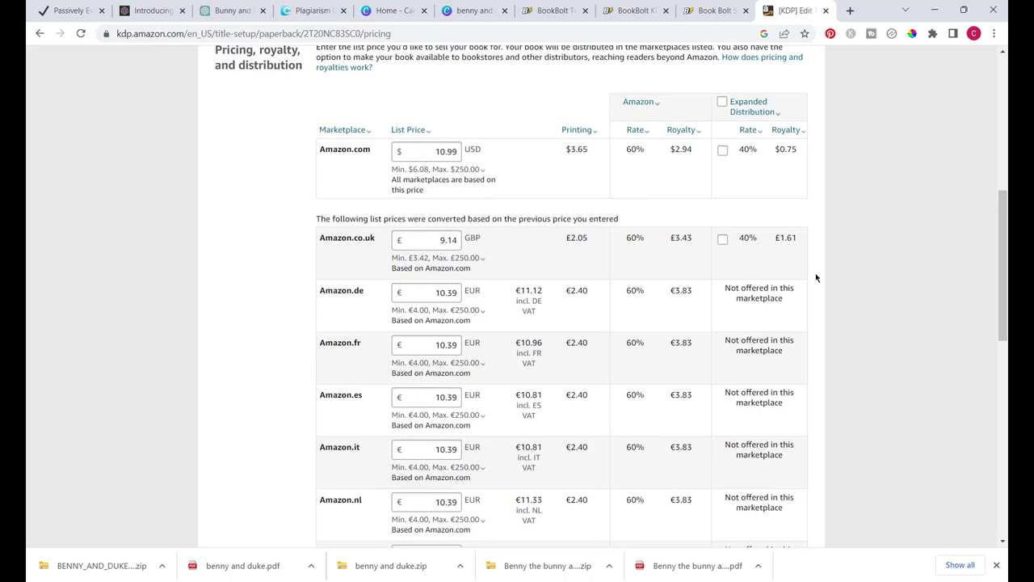
scroll(814, 277, up, 2)
scroll(814, 277, down, 1)
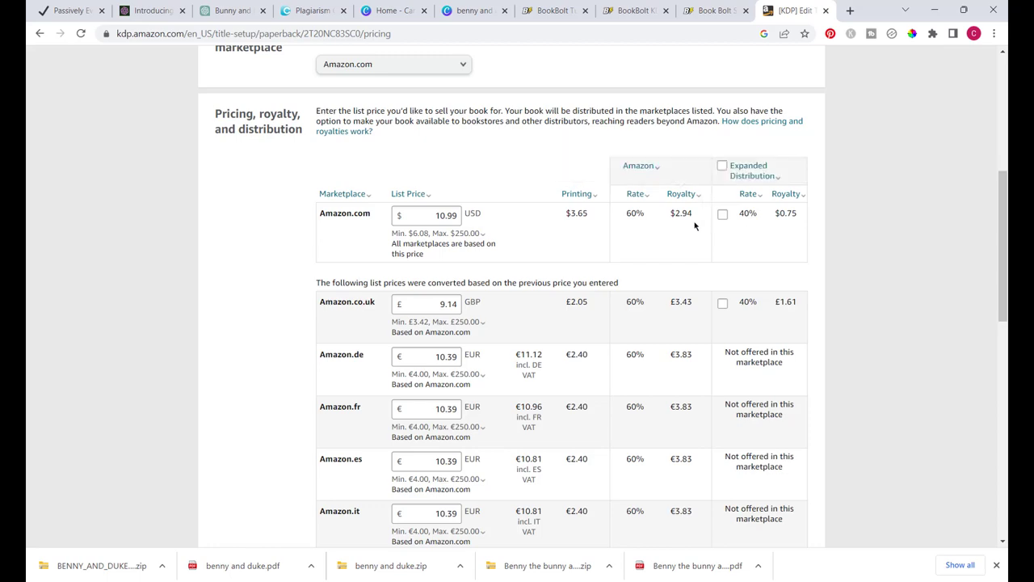
scroll(874, 289, down, 9)
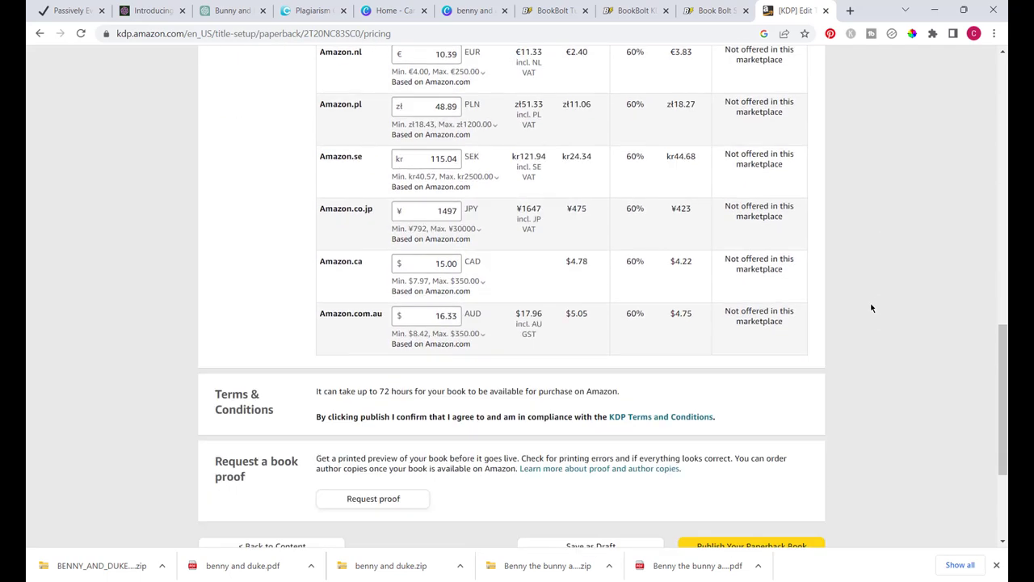